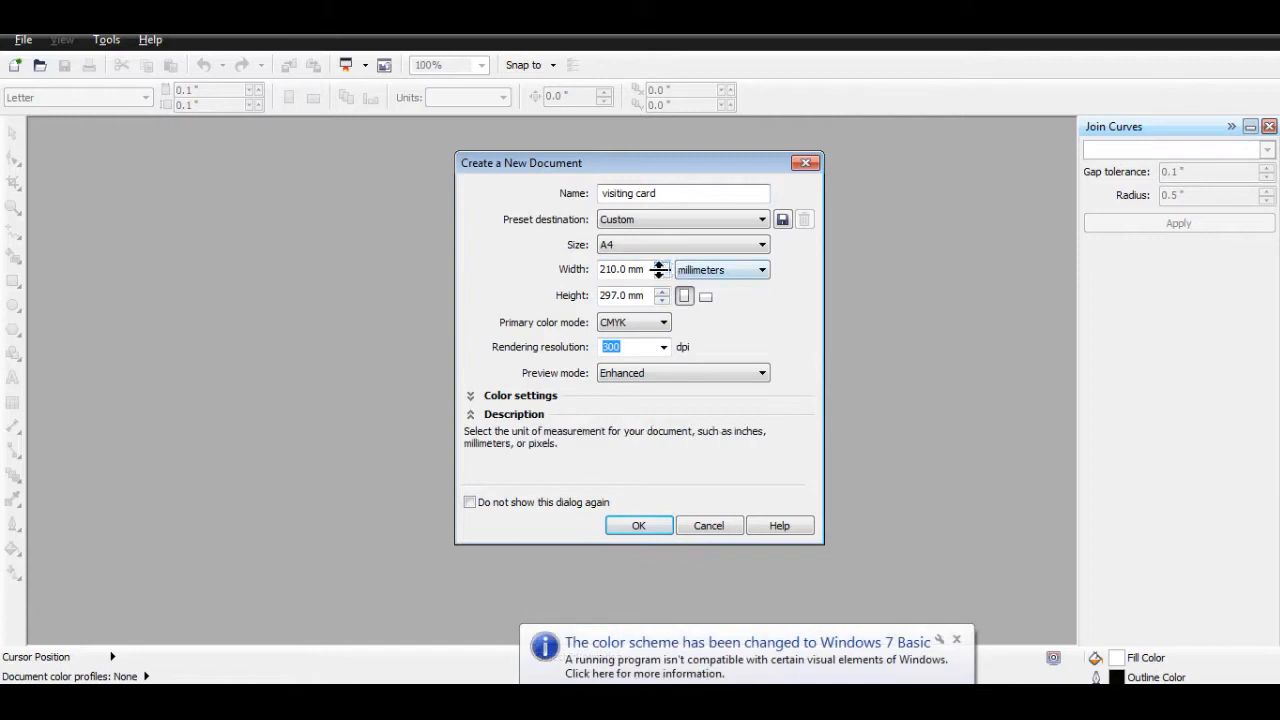
# Step: Create the new visiting card document at 90 mm wide by 53 mm tall, landscape
pyautogui.moveTo(647, 270); pyautogui.dragTo(488, 271)
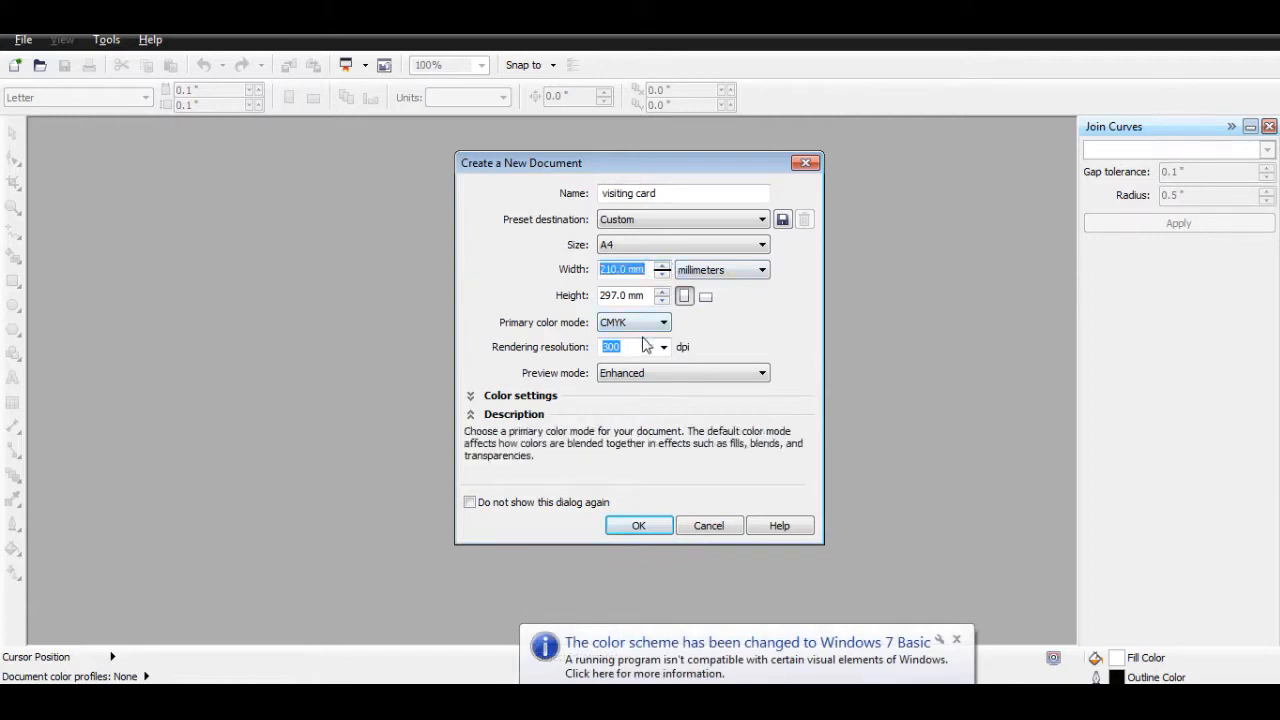
pyautogui.write('90')
pyautogui.press('Tab')
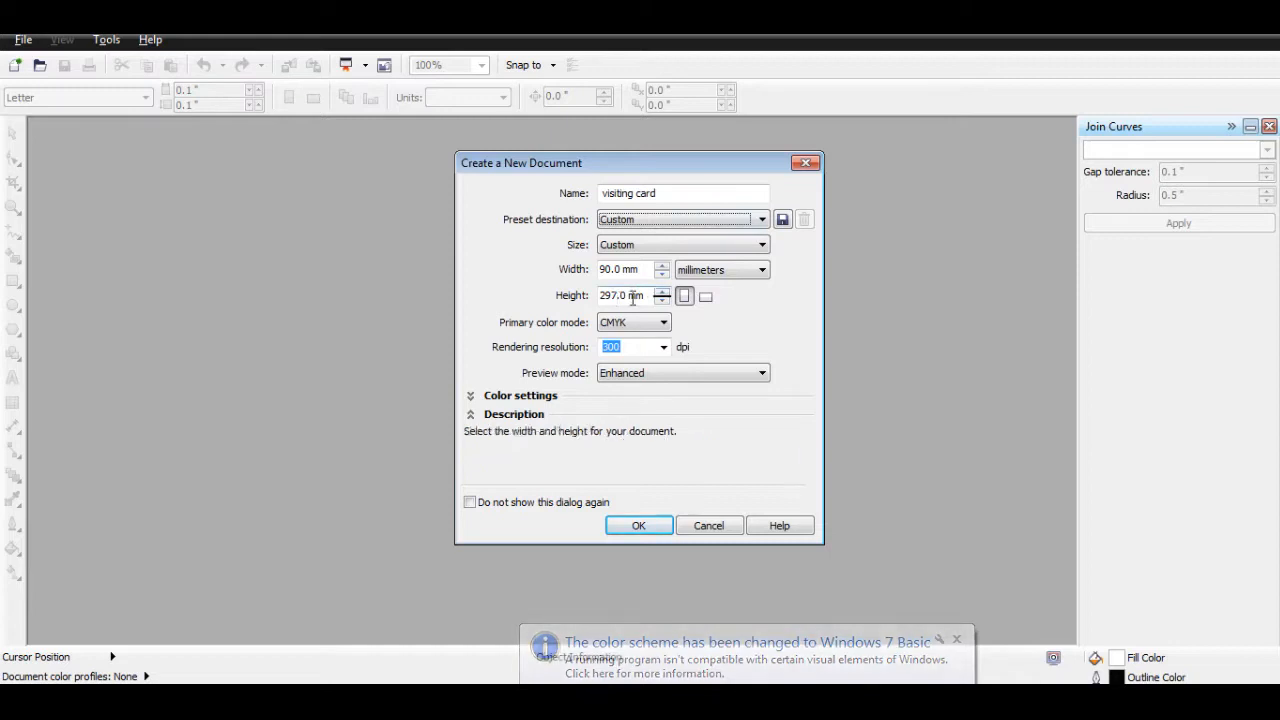
pyautogui.moveTo(632, 298); pyautogui.dragTo(525, 296)
pyautogui.write('53')
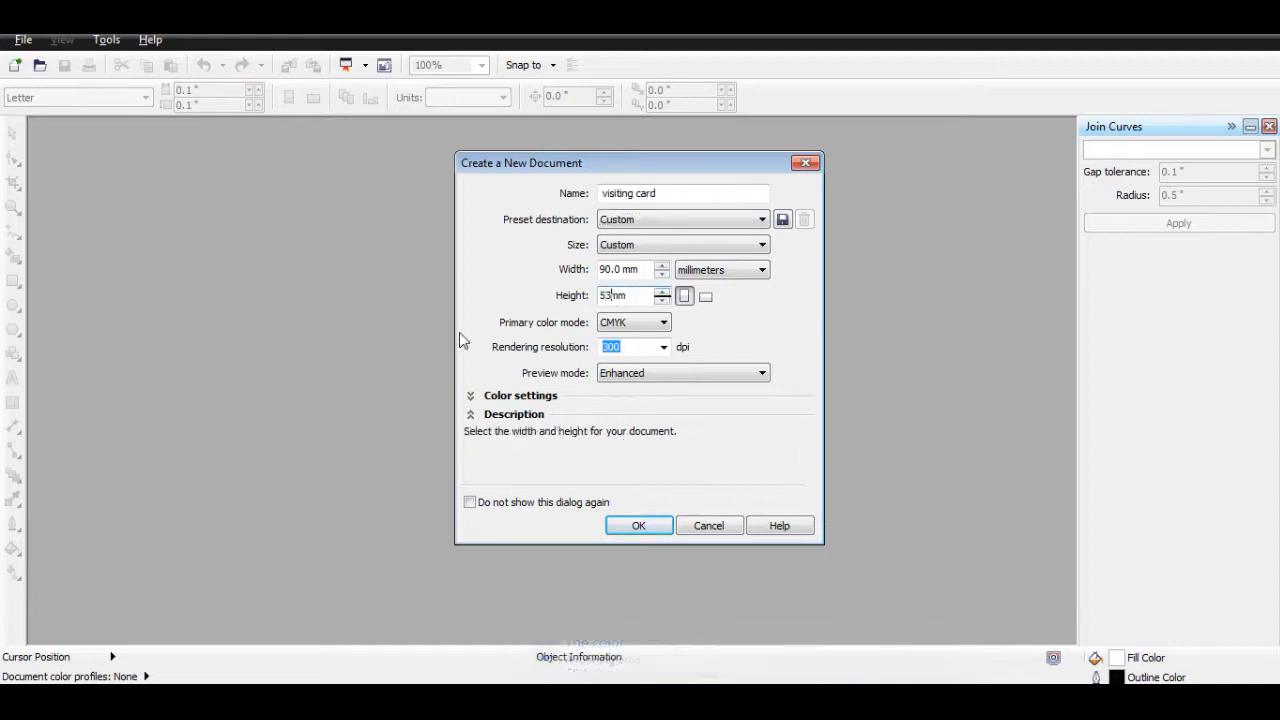
pyautogui.press('Tab')
pyautogui.click(642, 526)
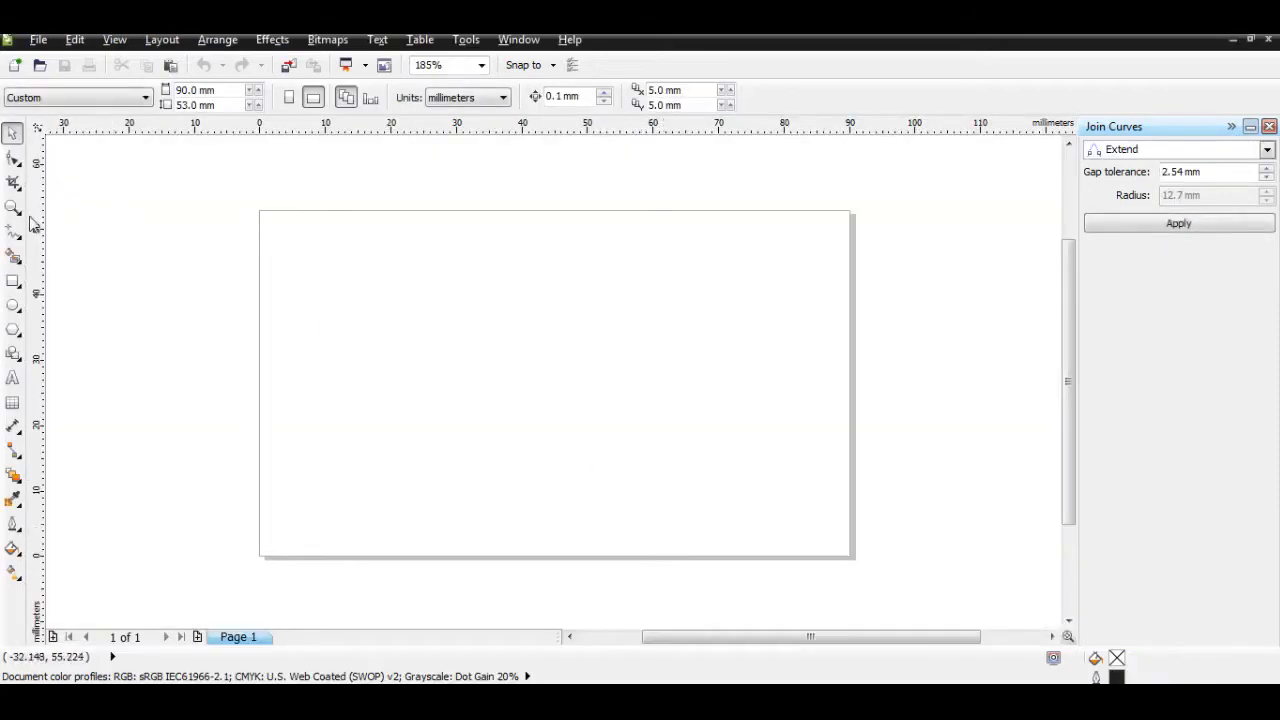
# Step: Draw a rectangle over the card page and size it to 86 × 48 mm
pyautogui.click(13, 283)
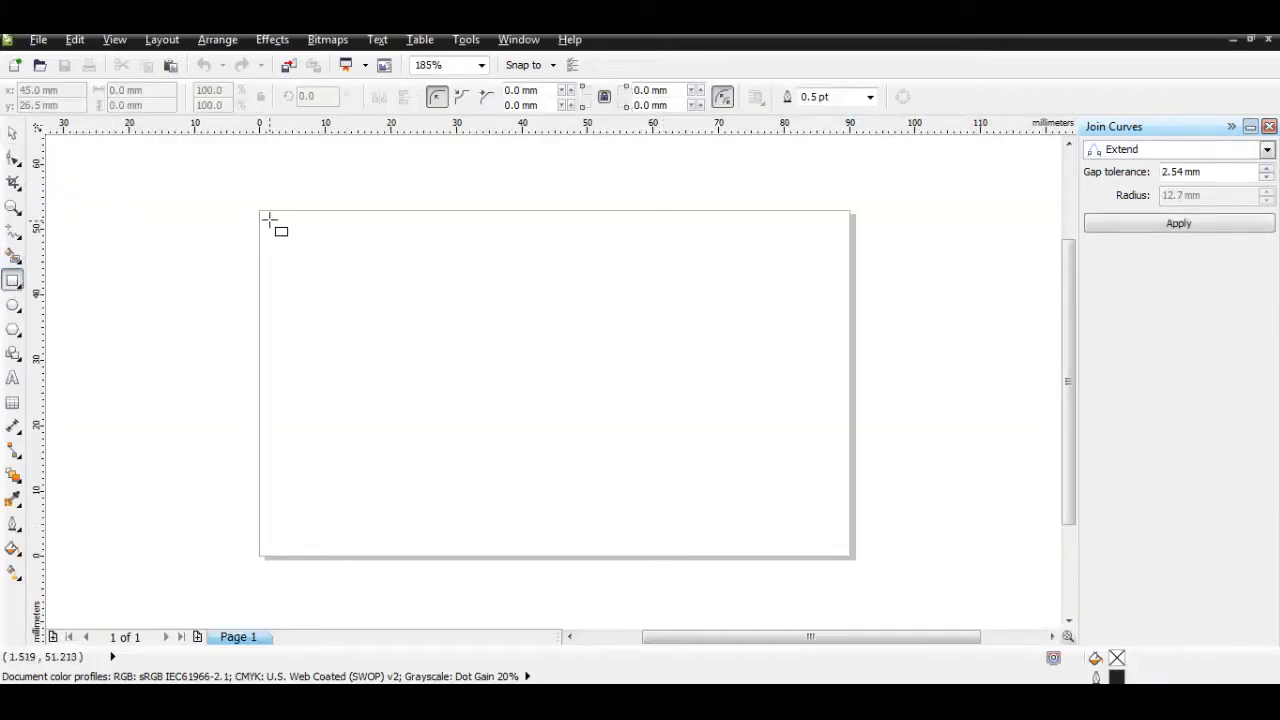
pyautogui.moveTo(268, 218)
pyautogui.mouseDown()
pyautogui.moveTo(480, 364)
pyautogui.moveTo(845, 550)
pyautogui.mouseUp()
pyautogui.moveTo(162, 90); pyautogui.dragTo(73, 90)
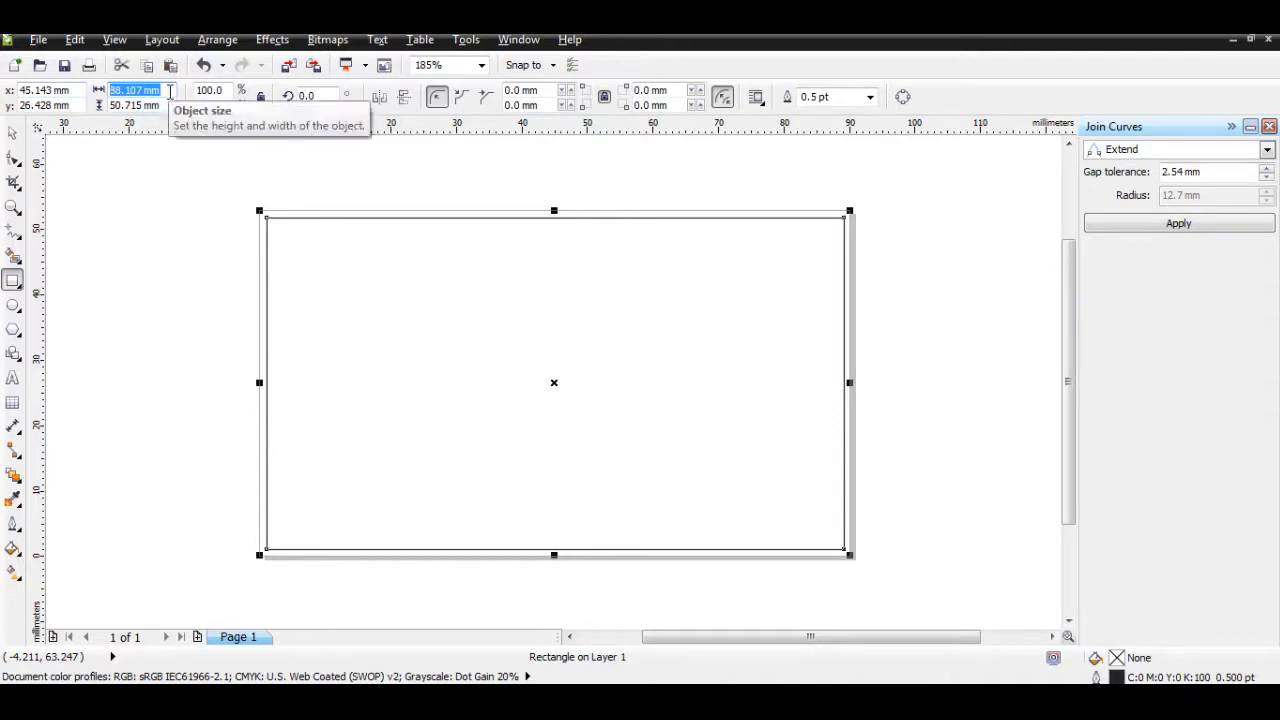
pyautogui.write('86')
pyautogui.press('Tab')
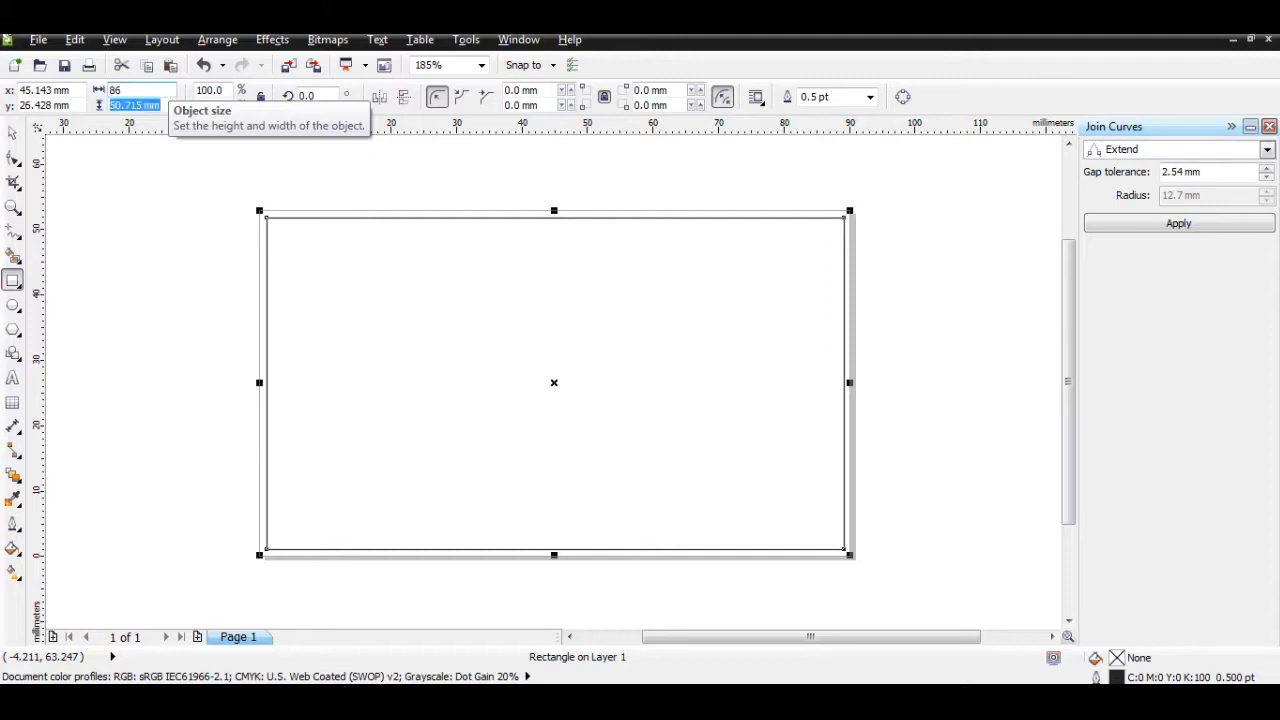
pyautogui.write('48')
pyautogui.press('Return')
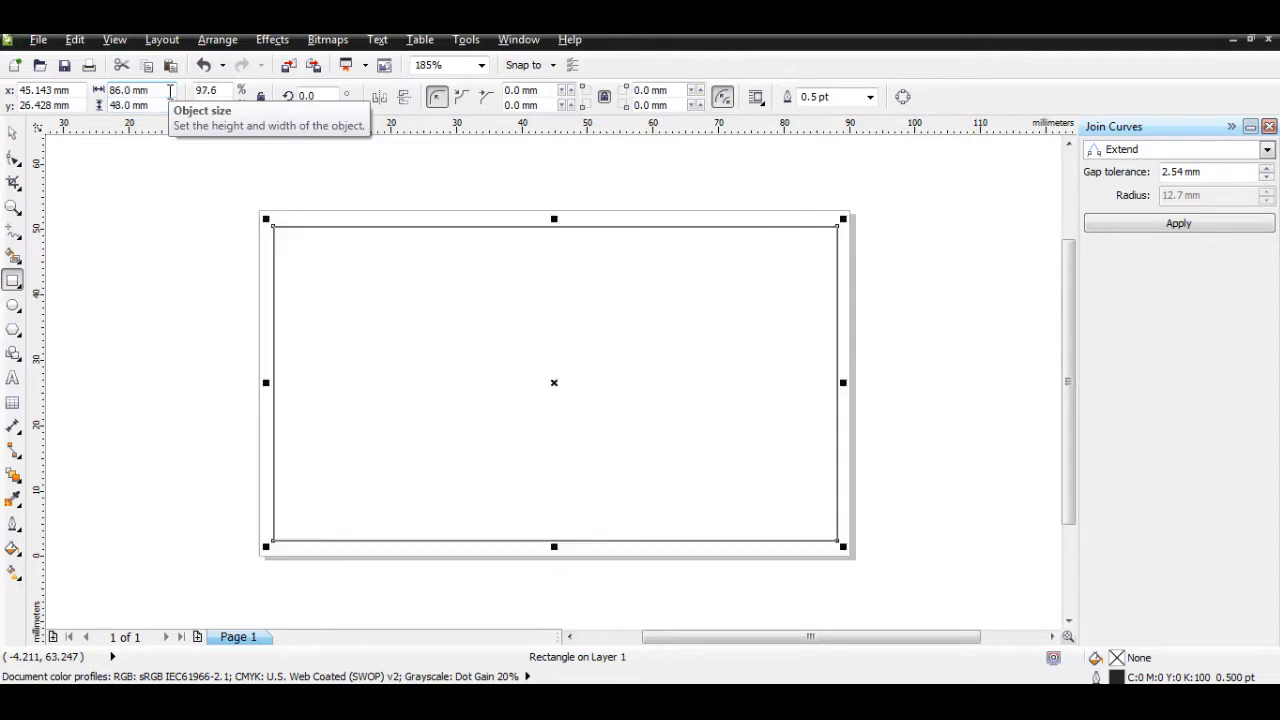
# Step: Give the border rectangle a hairline outline
pyautogui.click(217, 223)
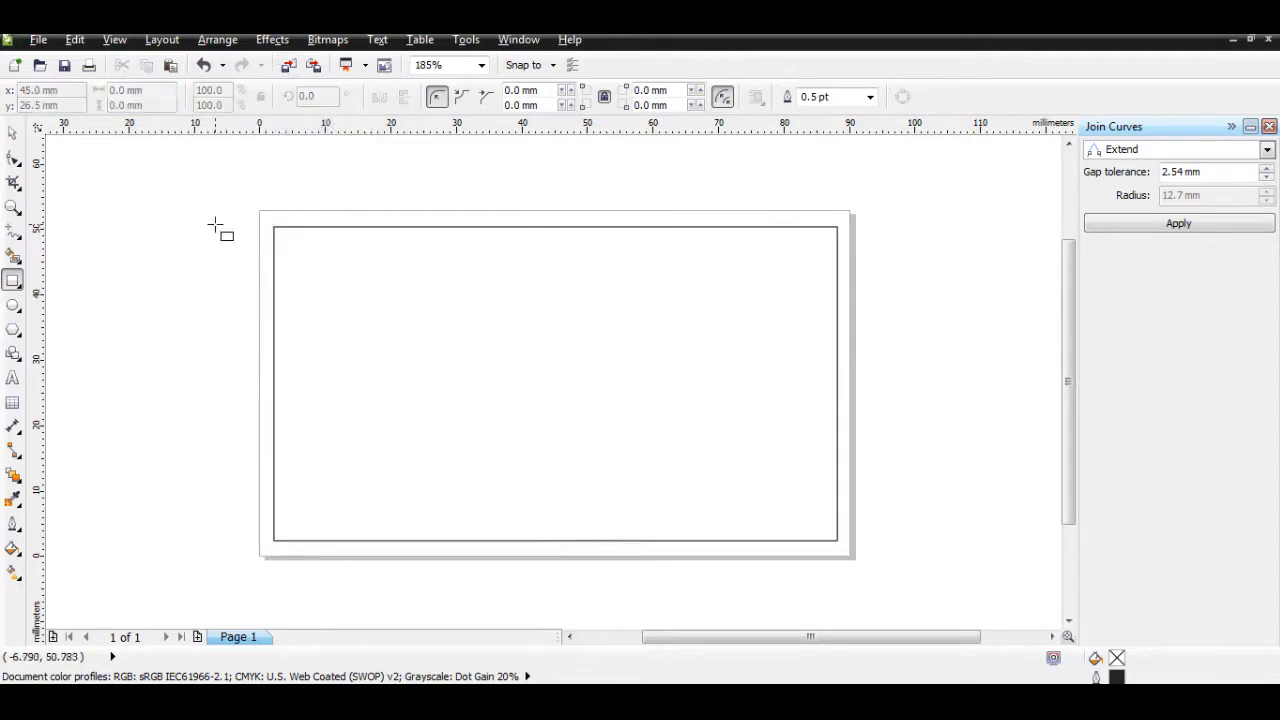
pyautogui.click(13, 134)
pyautogui.click(300, 226)
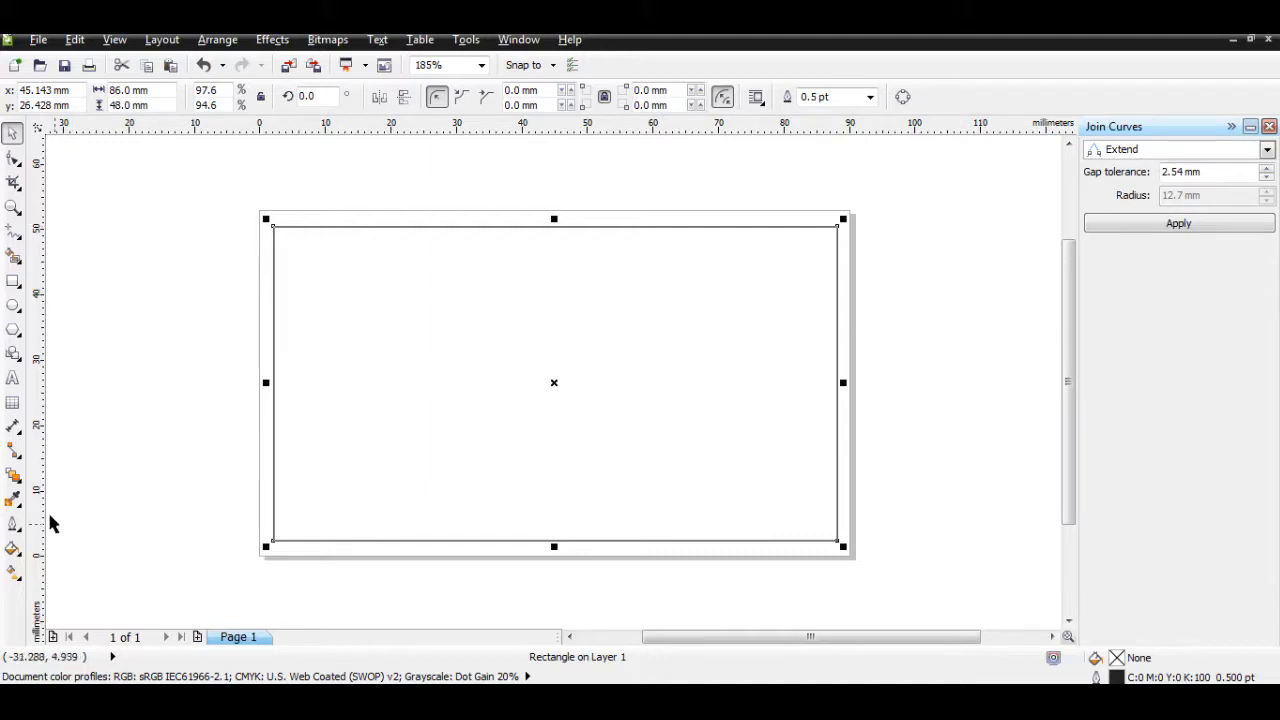
pyautogui.click(13, 522)
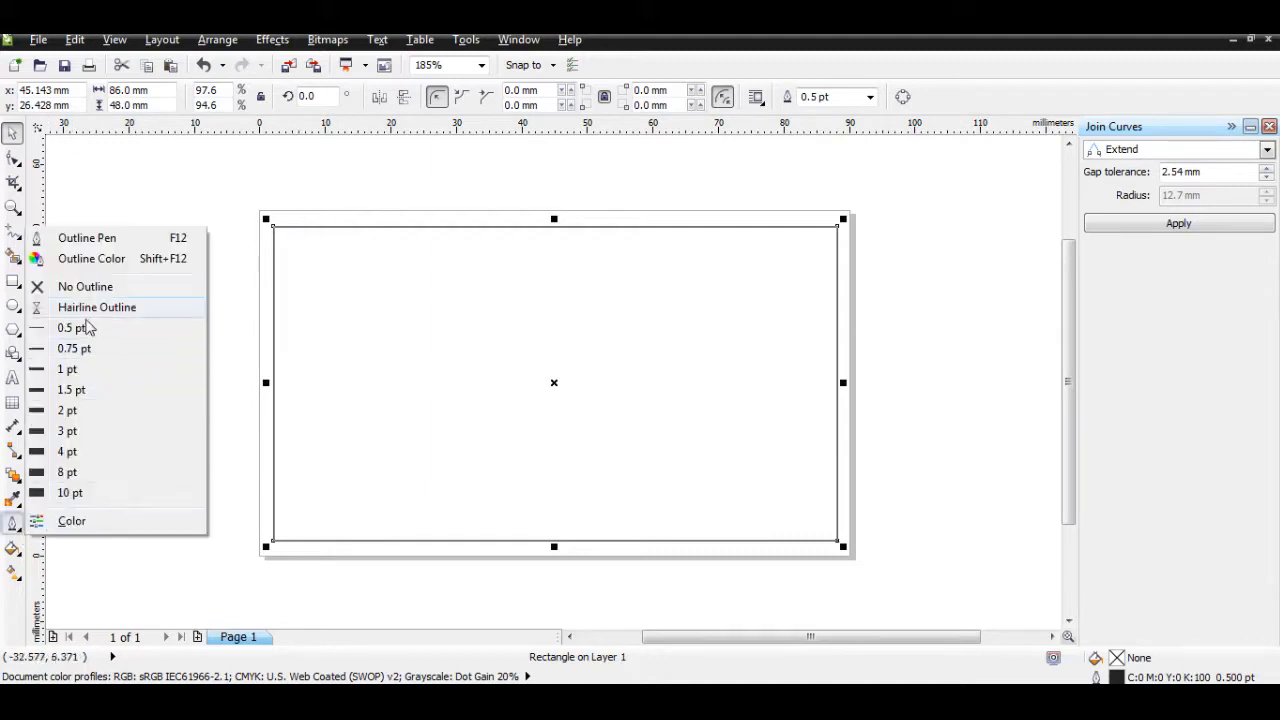
pyautogui.click(84, 330)
pyautogui.click(16, 527)
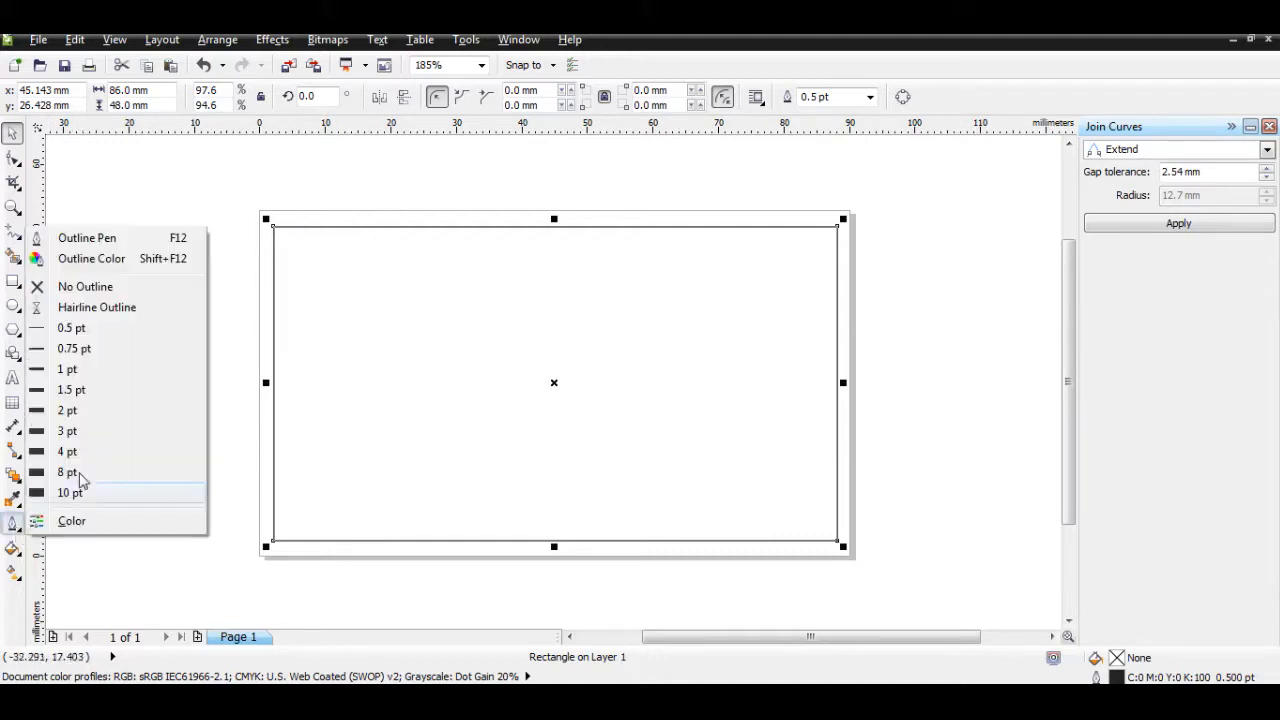
pyautogui.click(101, 308)
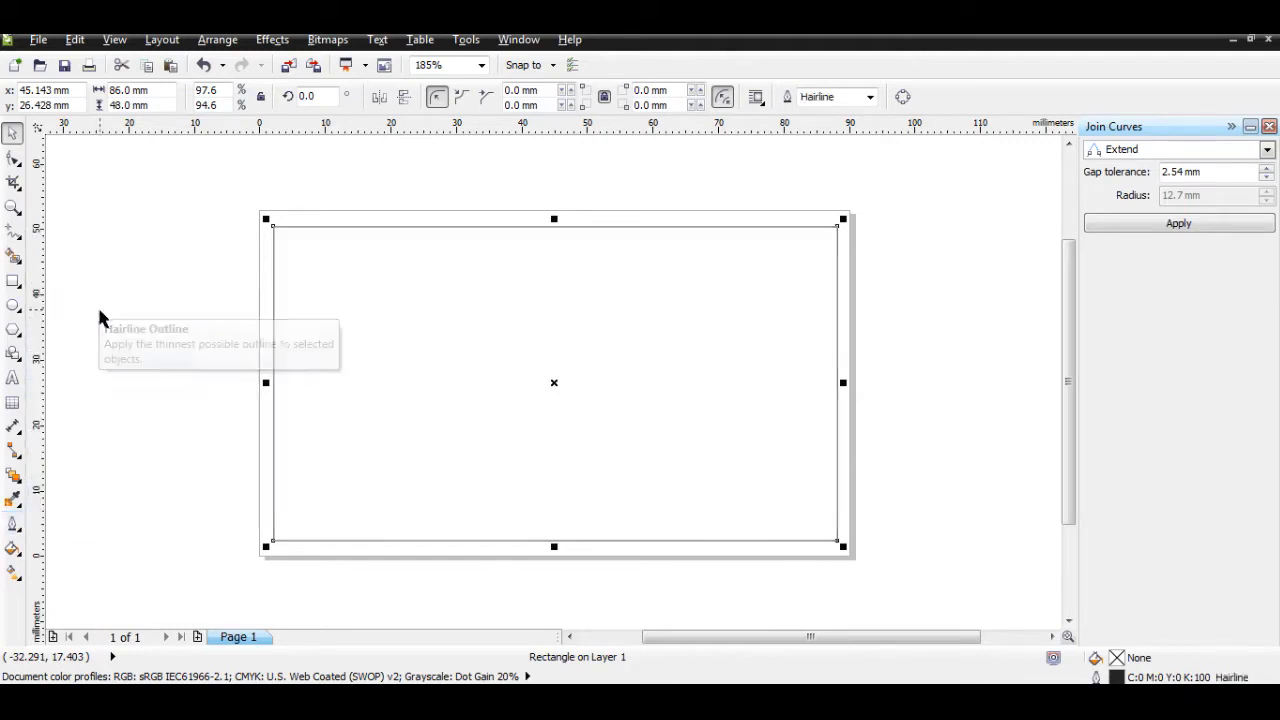
pyautogui.click(217, 183)
# Step: Type the heading COMPANY NAME as Arial text on the card, fixing the typos
pyautogui.click(13, 386)
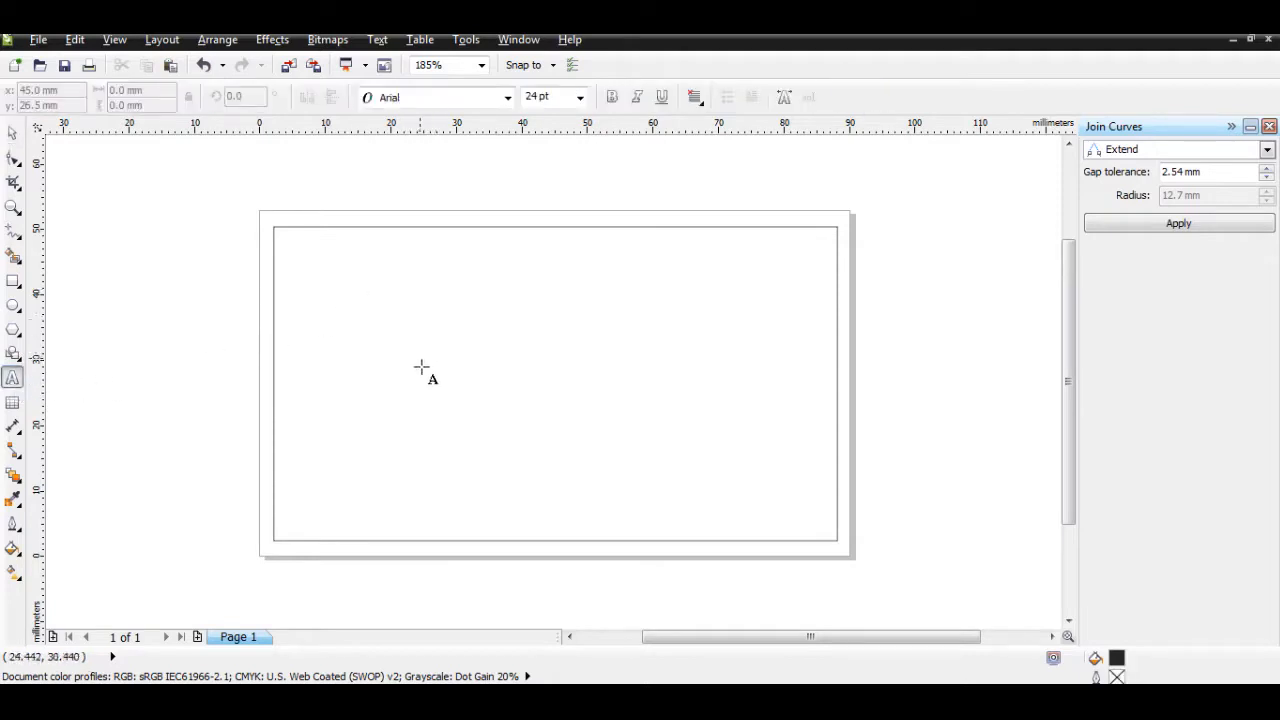
pyautogui.click(362, 274)
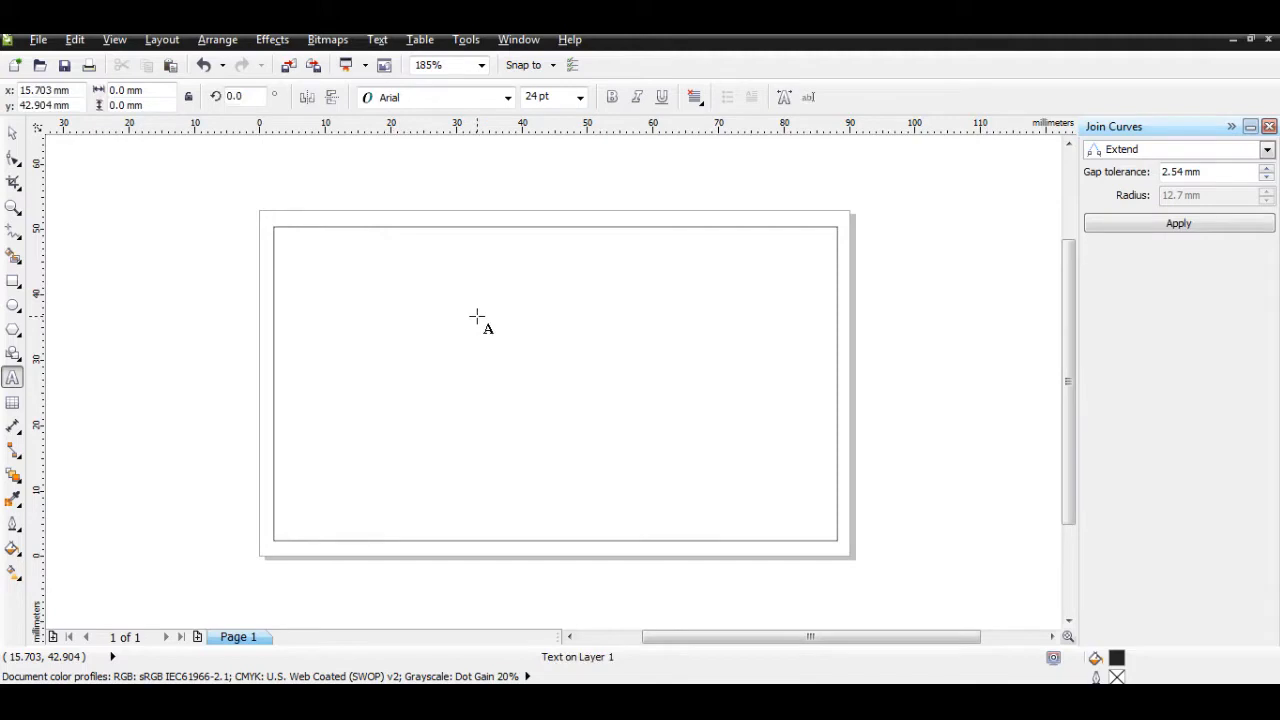
pyautogui.write('company')
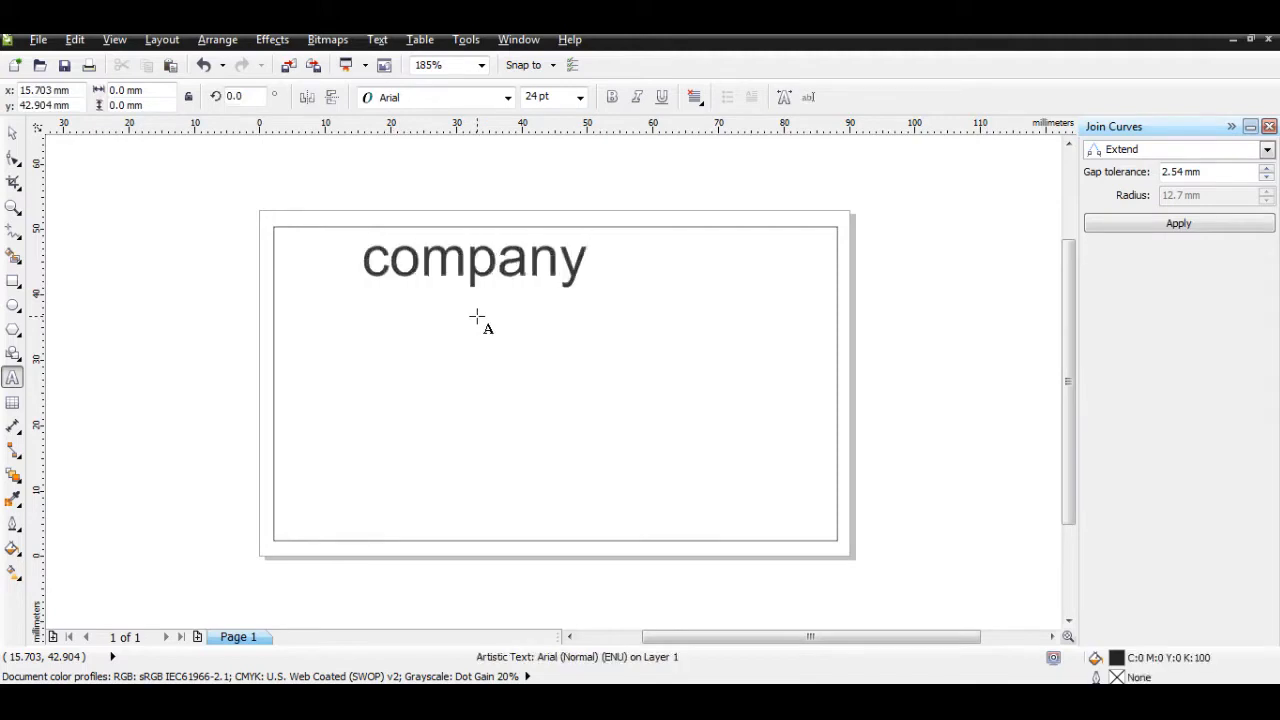
pyautogui.write(' naem')
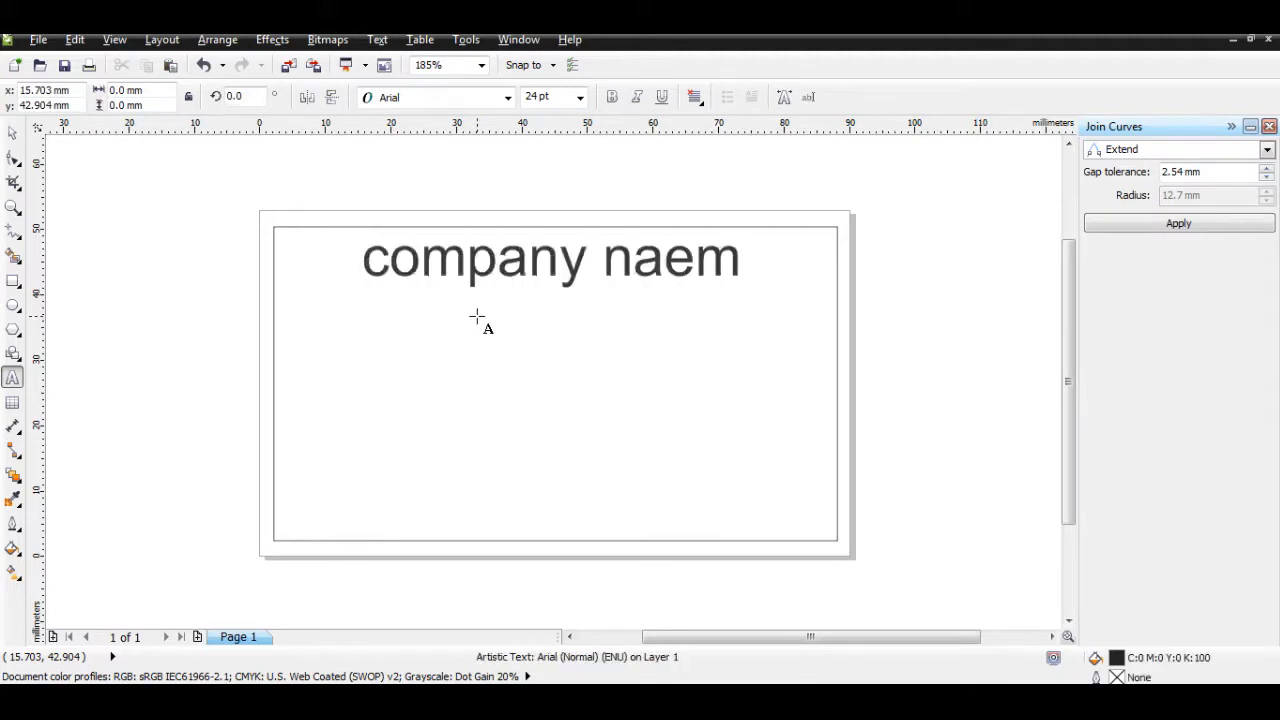
pyautogui.hotkey('ctrl', 'a')
pyautogui.write('COM')
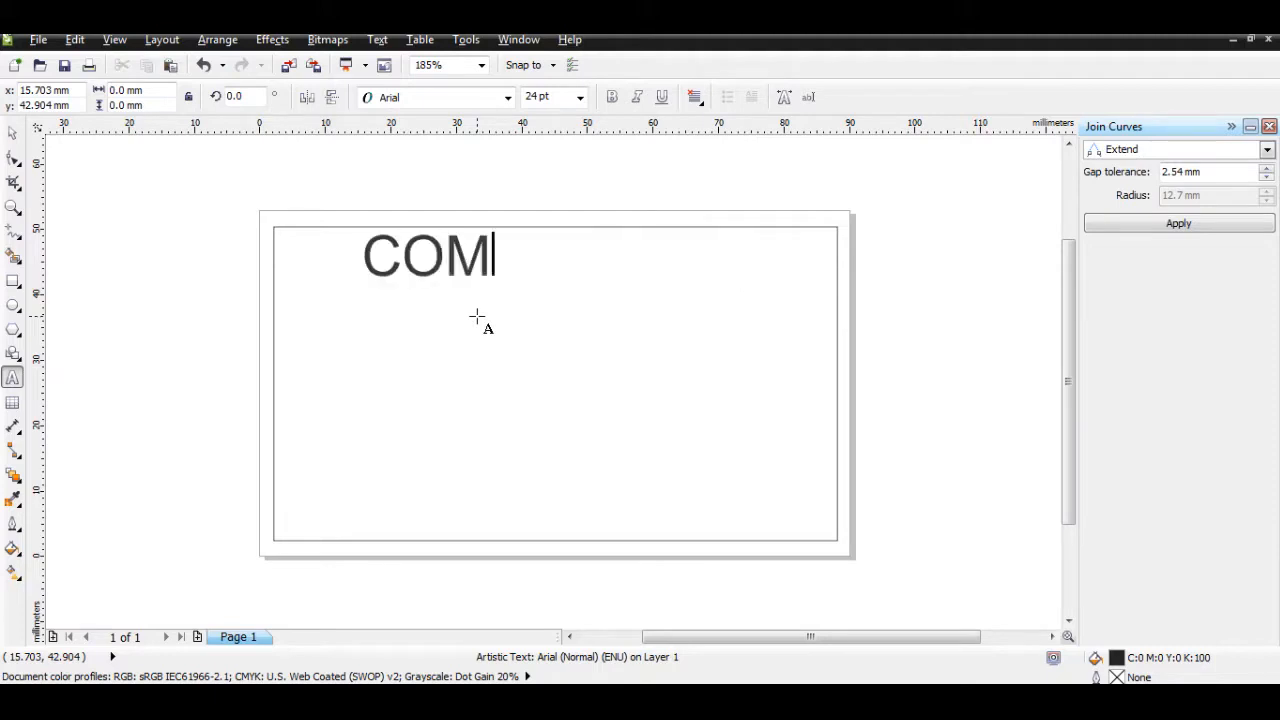
pyautogui.write('PANY')
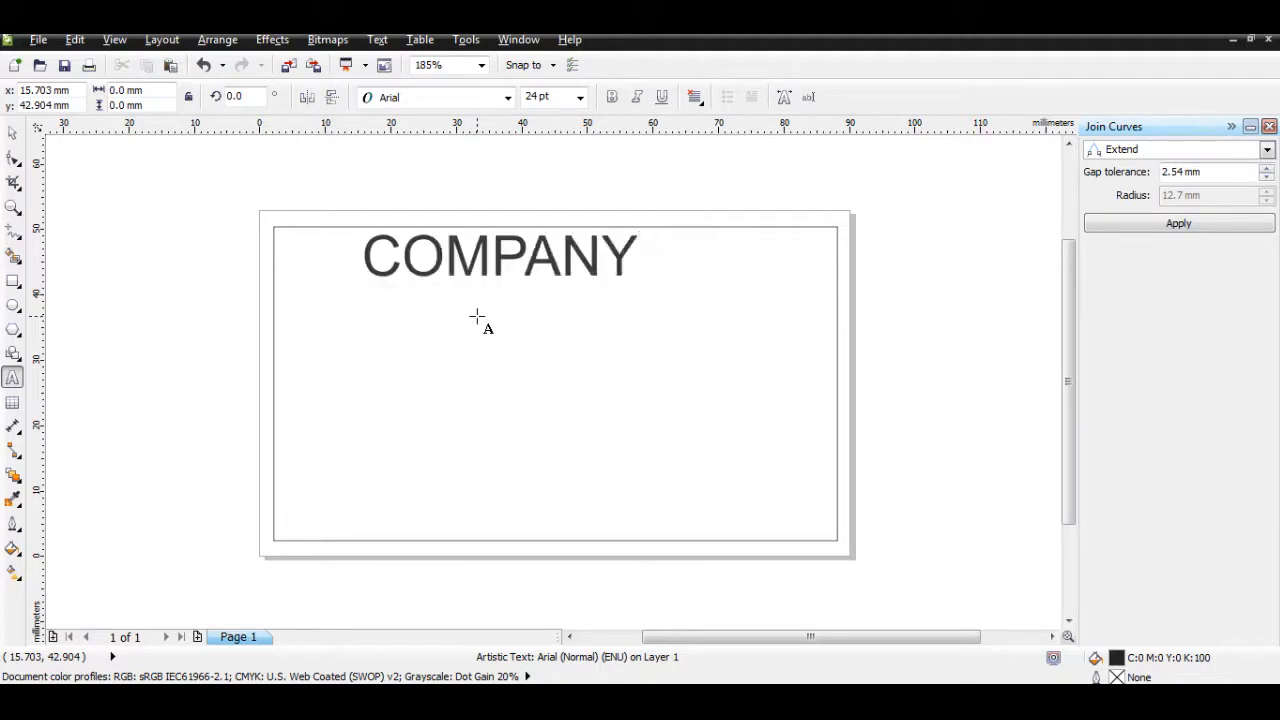
pyautogui.write(' NAE')
pyautogui.press('BackSpace')
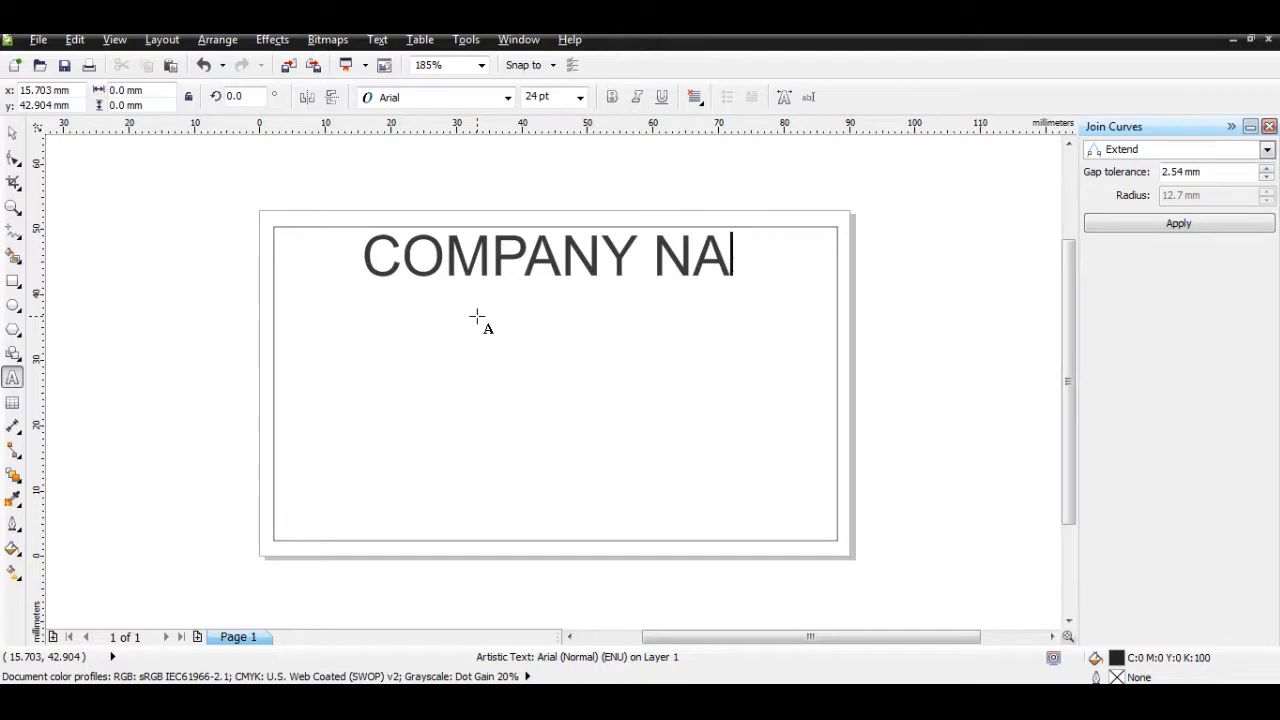
pyautogui.write('ME')
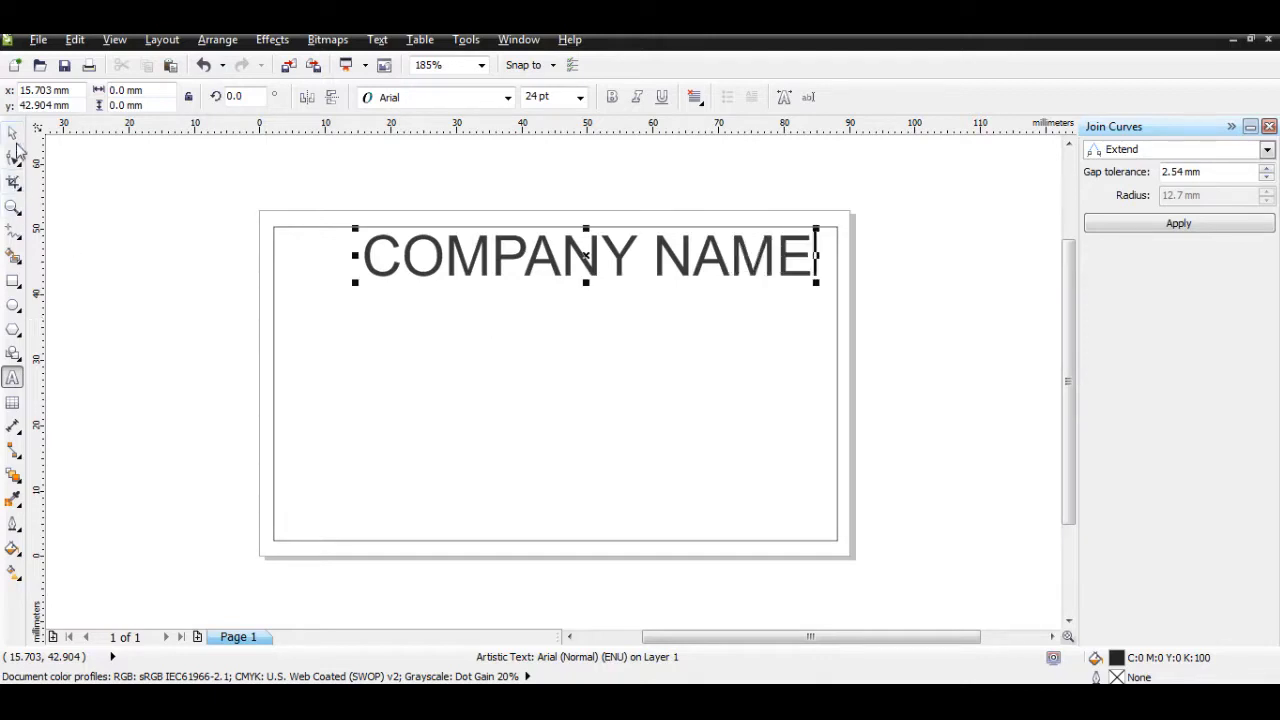
# Step: Move COMPANY NAME to the card's centre and scale it slightly smaller
pyautogui.click(12, 132)
pyautogui.moveTo(543, 262); pyautogui.dragTo(516, 404)
pyautogui.moveTo(789, 423)
pyautogui.mouseDown()
pyautogui.moveTo(757, 411)
pyautogui.moveTo(780, 424)
pyautogui.mouseUp()
pyautogui.moveTo(638, 393); pyautogui.dragTo(622, 368)
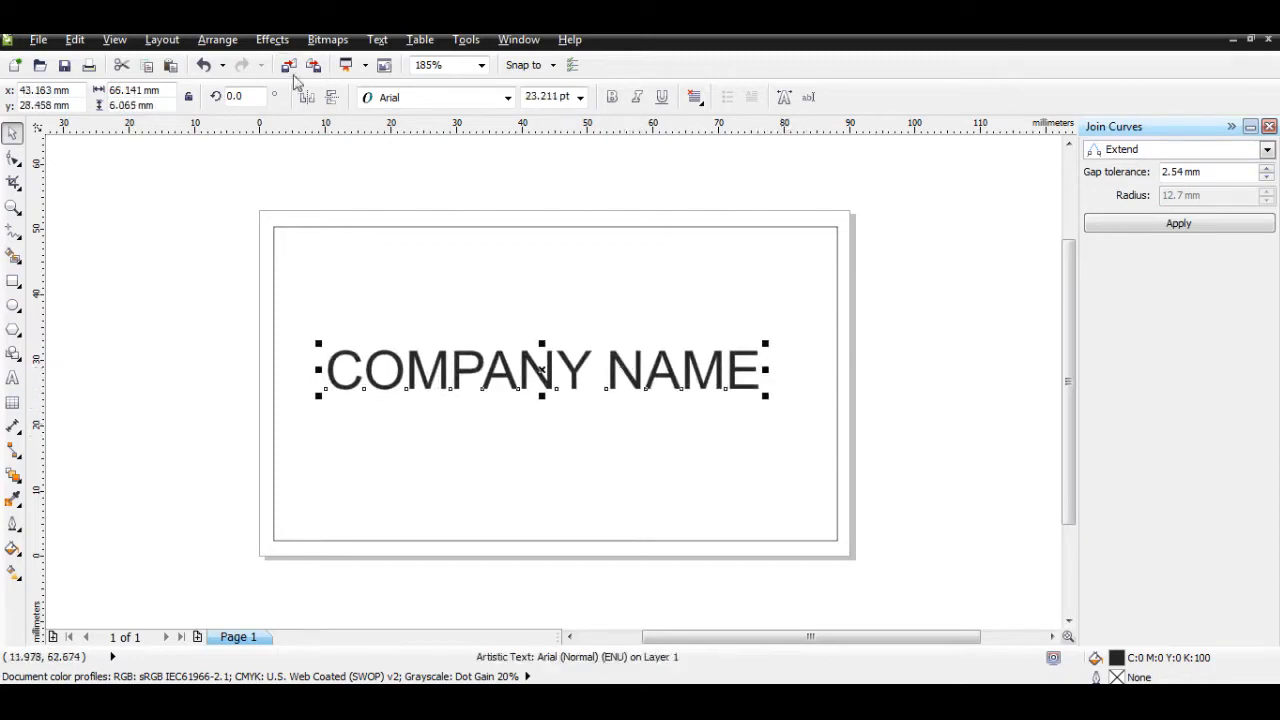
# Step: Try several fonts on COMPANY NAME and settle on Exotc350 Bd BT
pyautogui.click(425, 97)
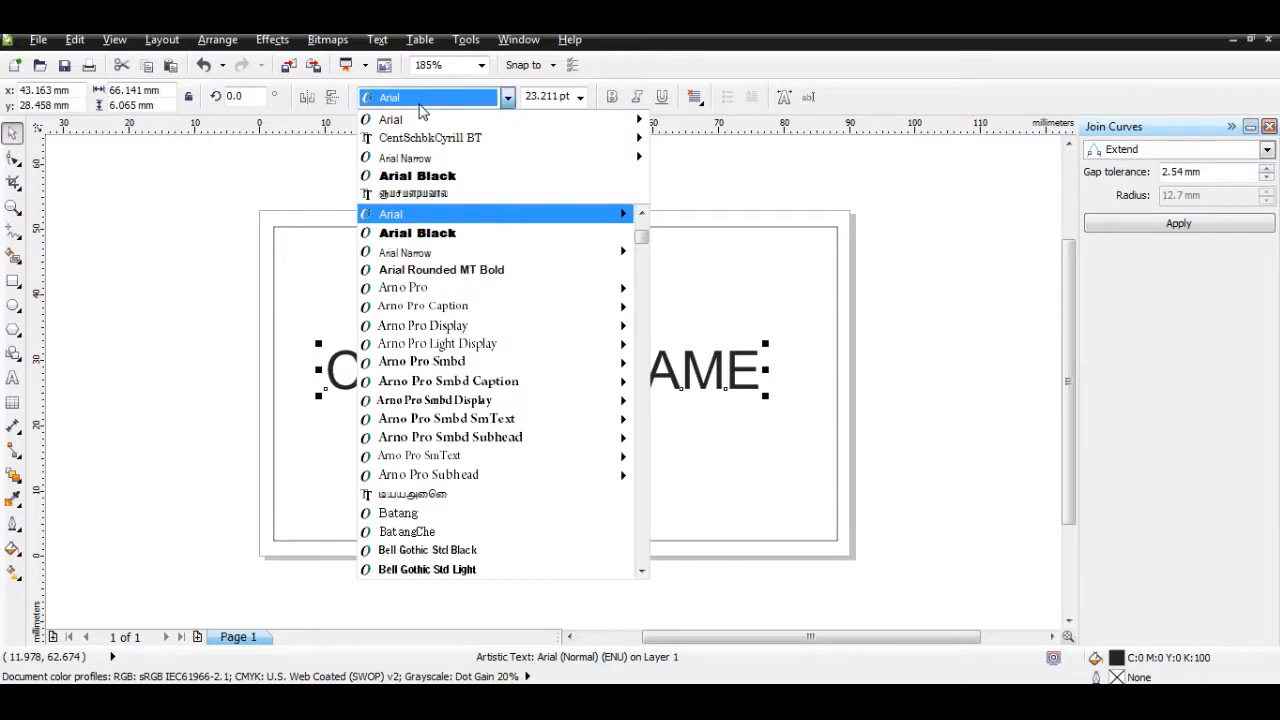
pyautogui.click(445, 270)
pyautogui.click(410, 97)
pyautogui.click(410, 97)
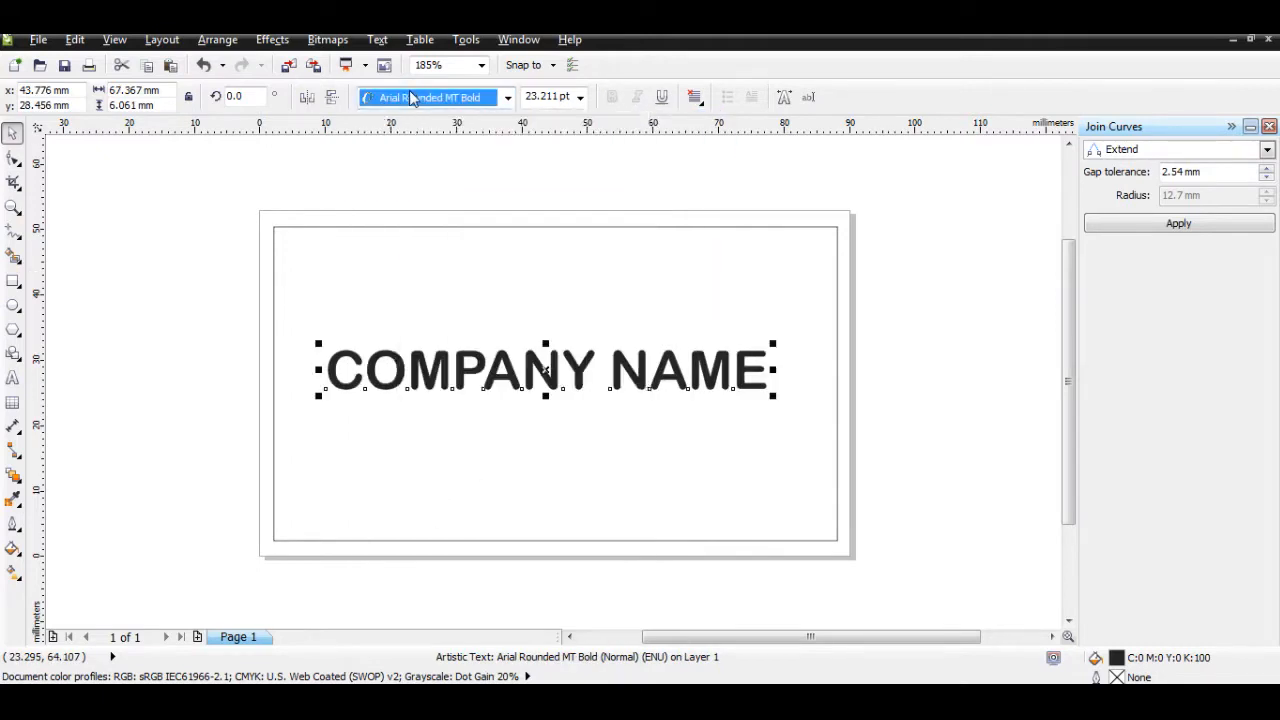
pyautogui.press('Down')
pyautogui.press('Return')
pyautogui.click(410, 97)
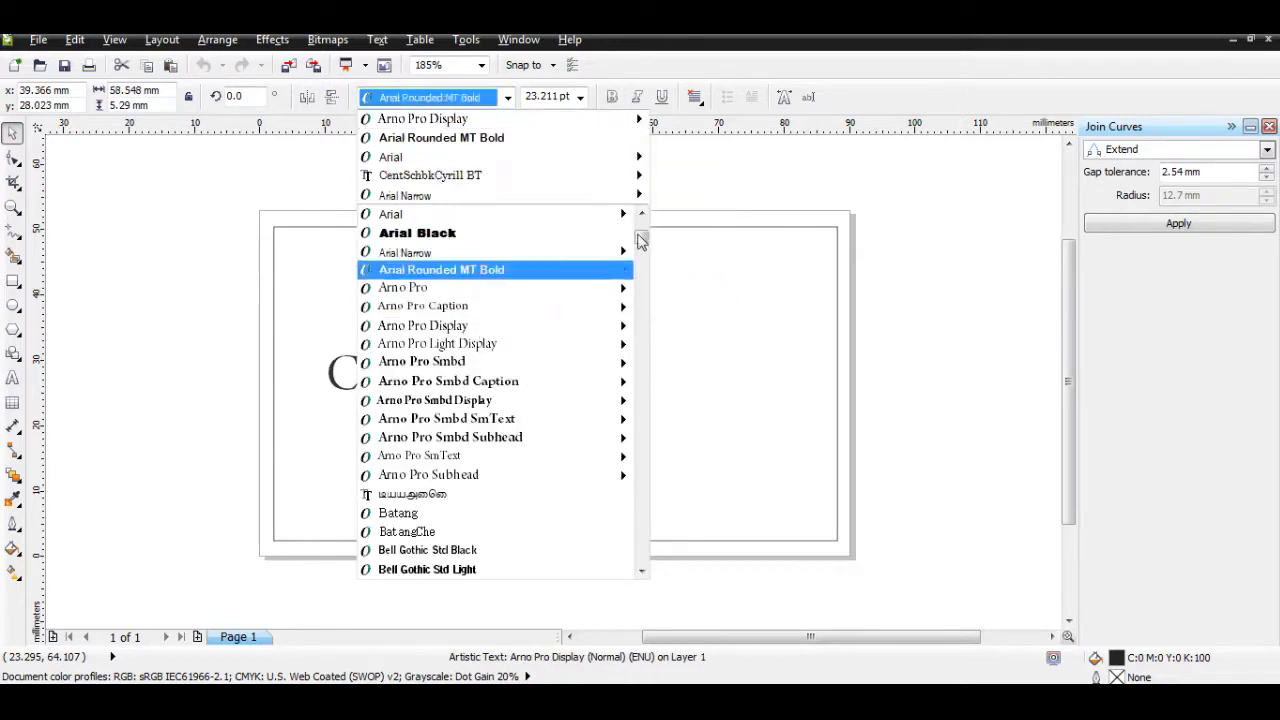
pyautogui.scroll(-5, 641, 250)
pyautogui.scroll(-3, 641, 253)
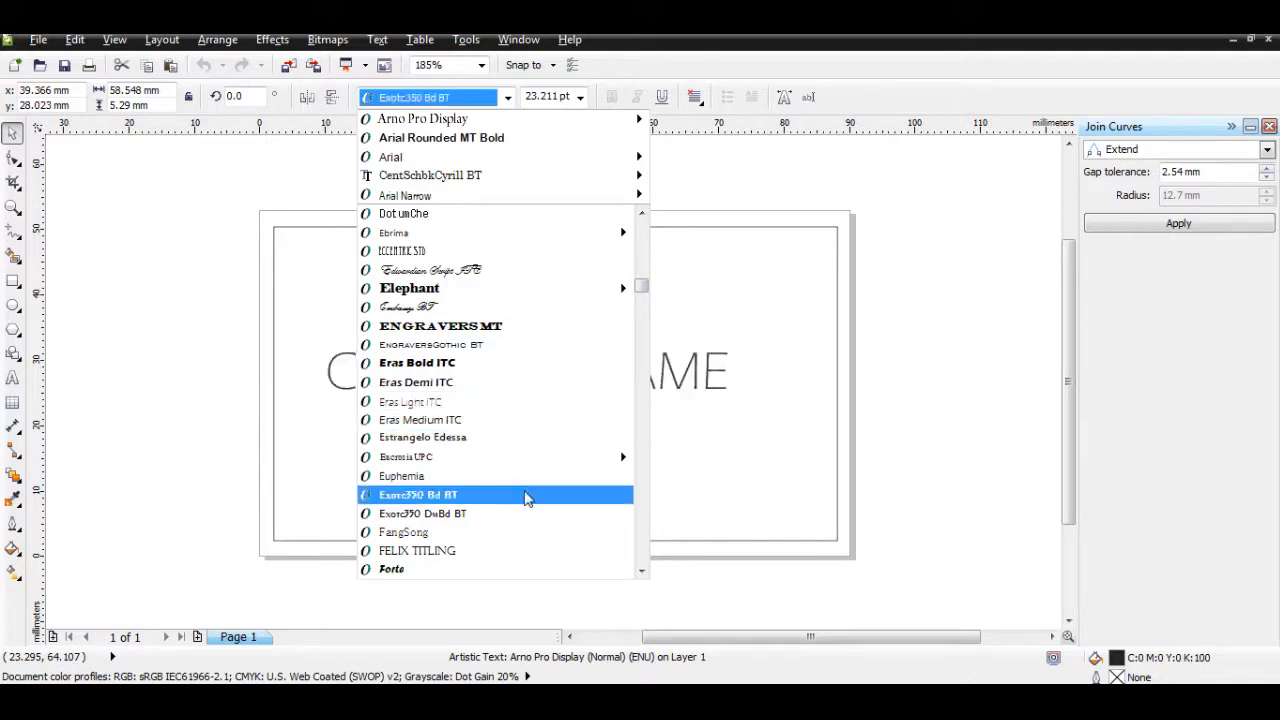
pyautogui.click(530, 494)
# Step: Shift COMPANY NAME slightly right to recentre it on the card
pyautogui.click(591, 297)
pyautogui.click(591, 371)
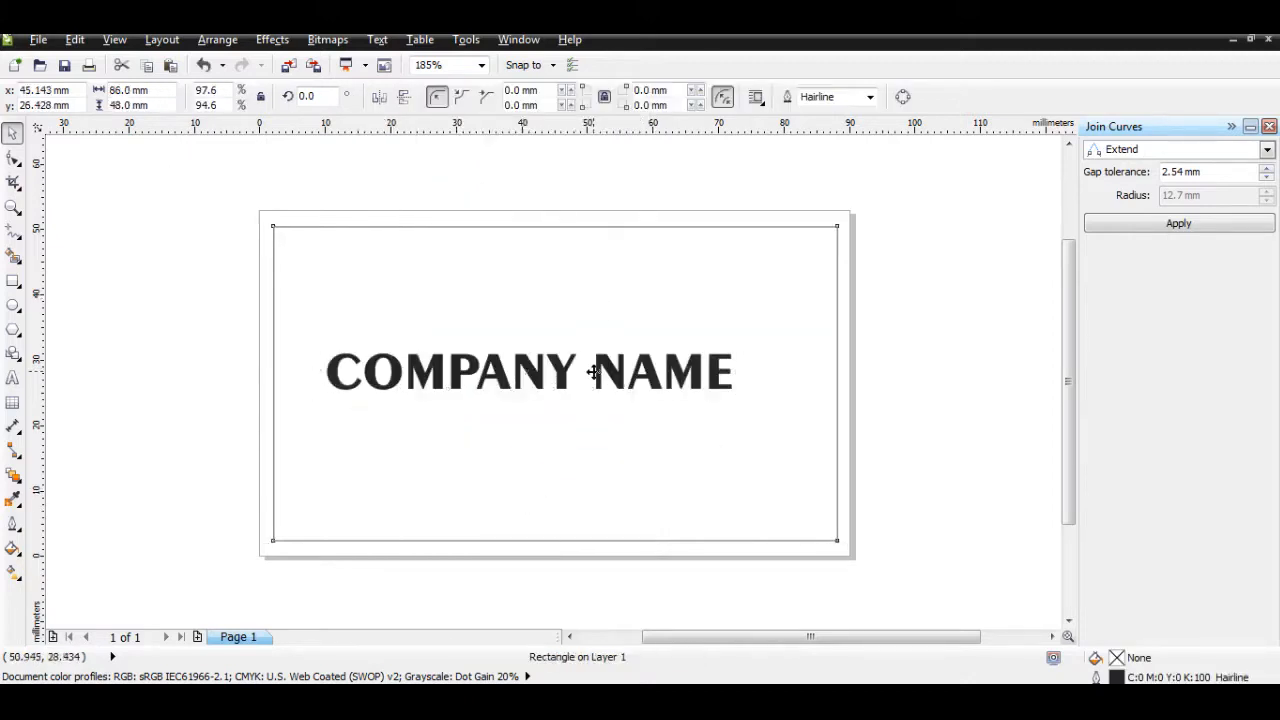
pyautogui.click(612, 372)
pyautogui.moveTo(612, 372); pyautogui.dragTo(639, 371)
# Step: Add a new Arial text line reading CONTACT PERSON NAME near the card's top
pyautogui.click(509, 167)
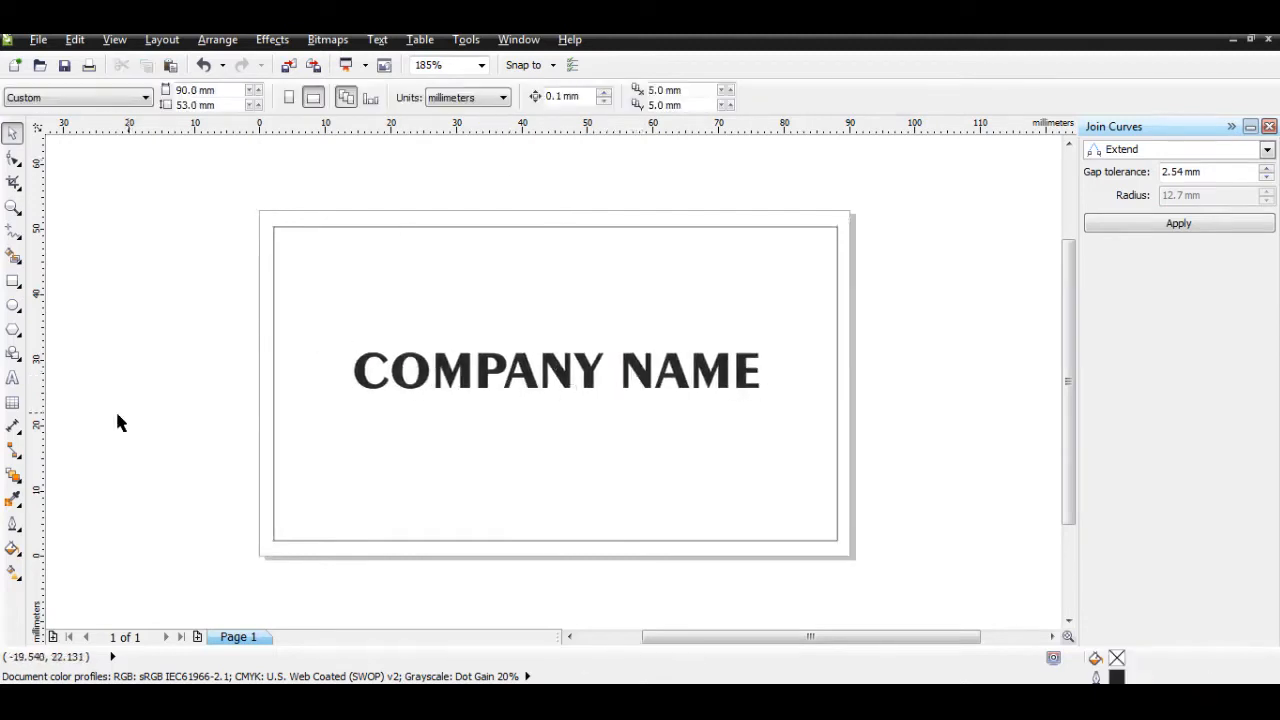
pyautogui.click(12, 378)
pyautogui.click(369, 266)
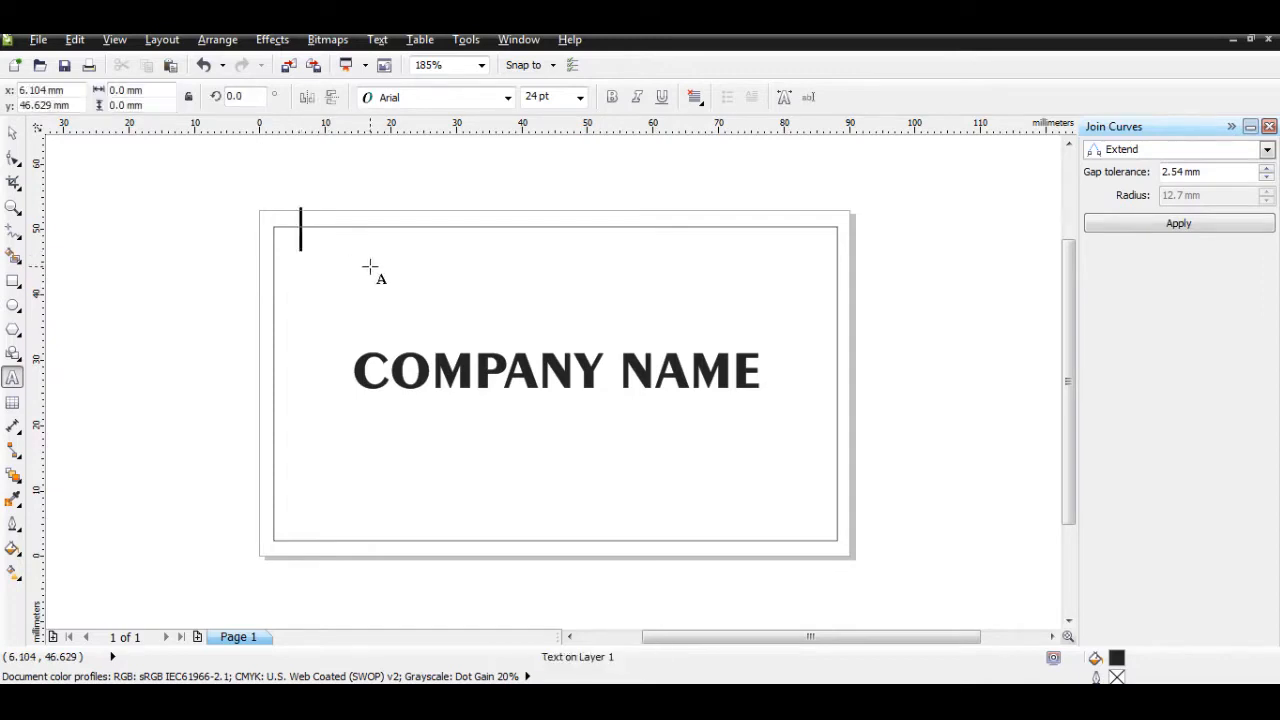
pyautogui.write('C')
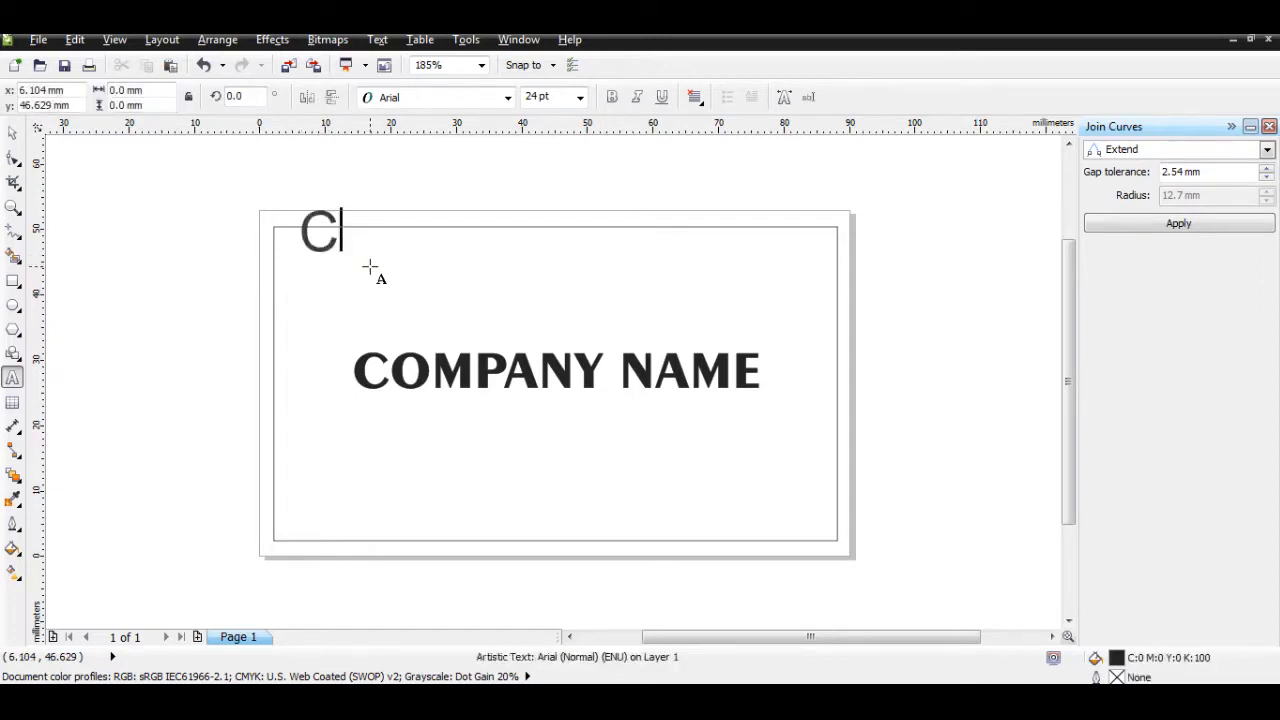
pyautogui.write('ONTACT PE')
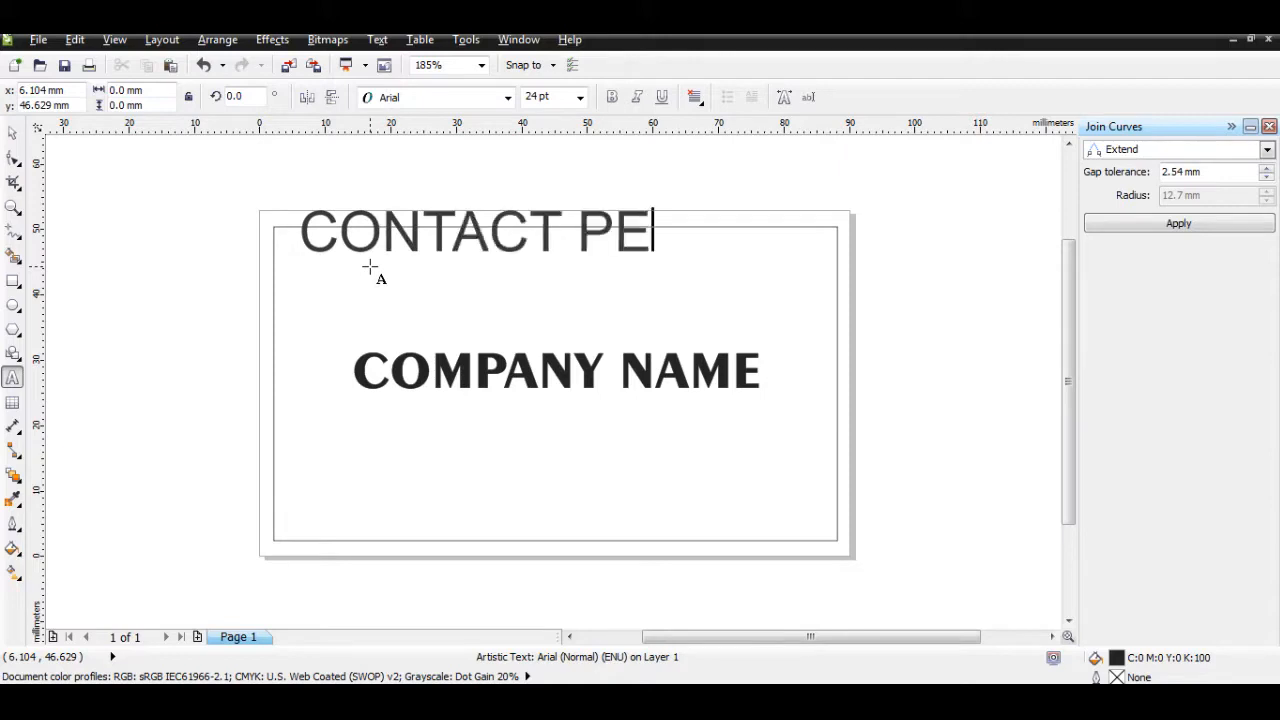
pyautogui.write('RSON NAME')
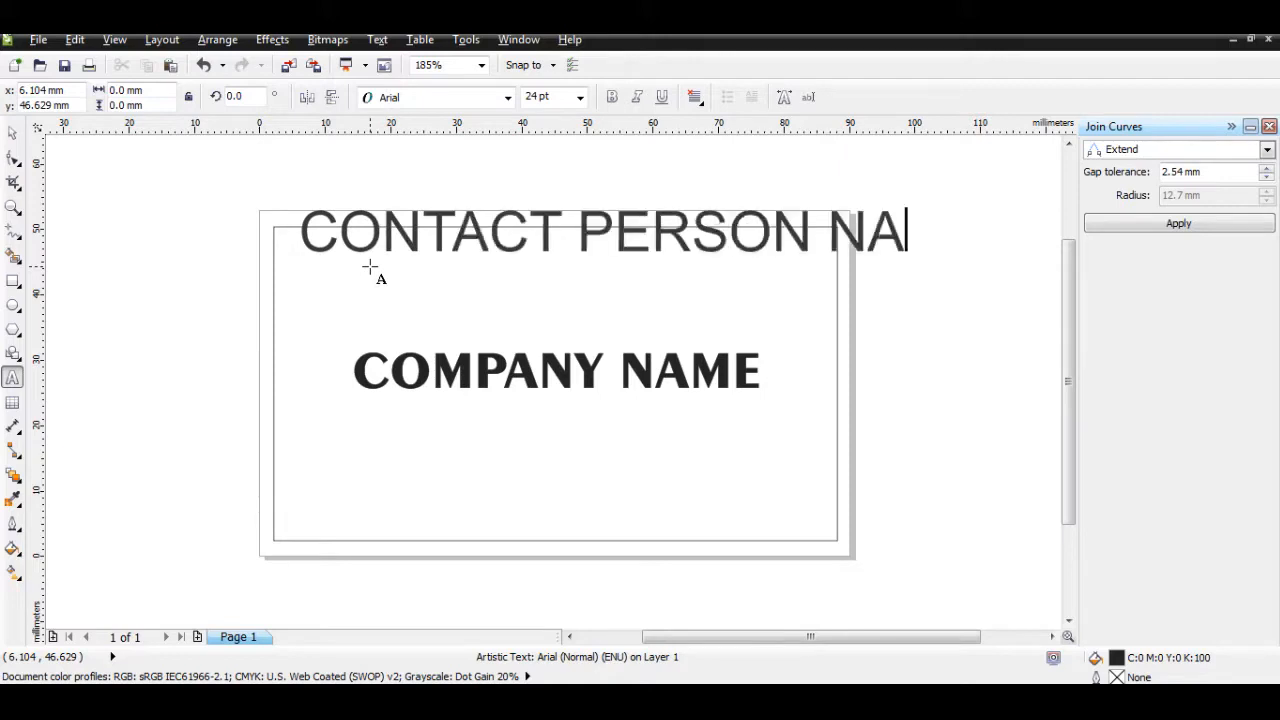
pyautogui.click(548, 90)
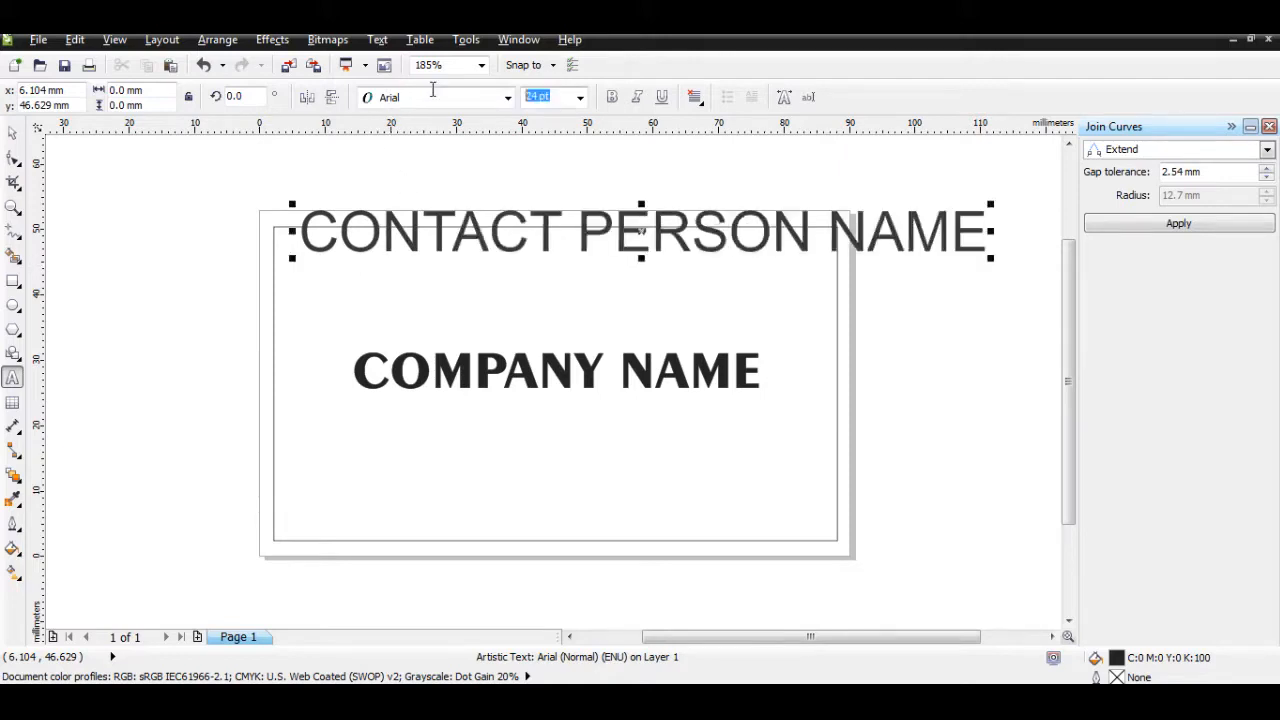
pyautogui.write('14')
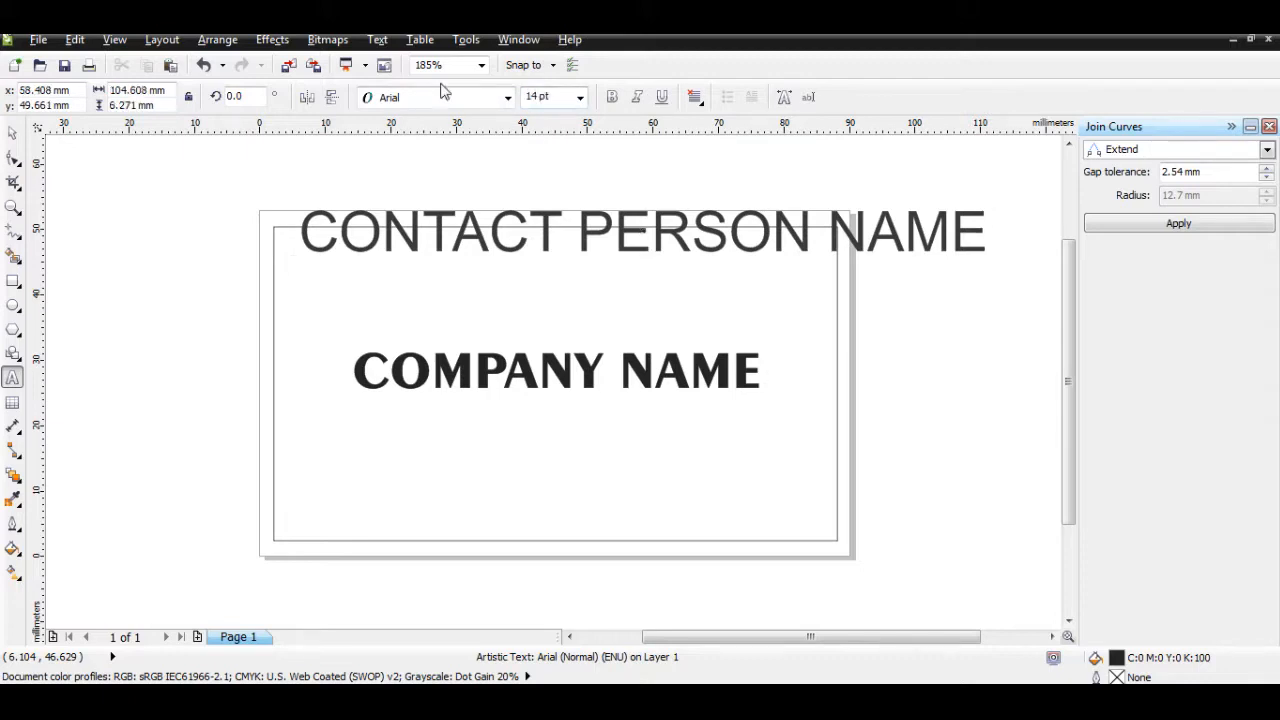
# Step: Move CONTACT PERSON NAME down inside the card and set it to 14 pt
pyautogui.click(12, 132)
pyautogui.click(440, 240)
pyautogui.moveTo(440, 240); pyautogui.dragTo(423, 280)
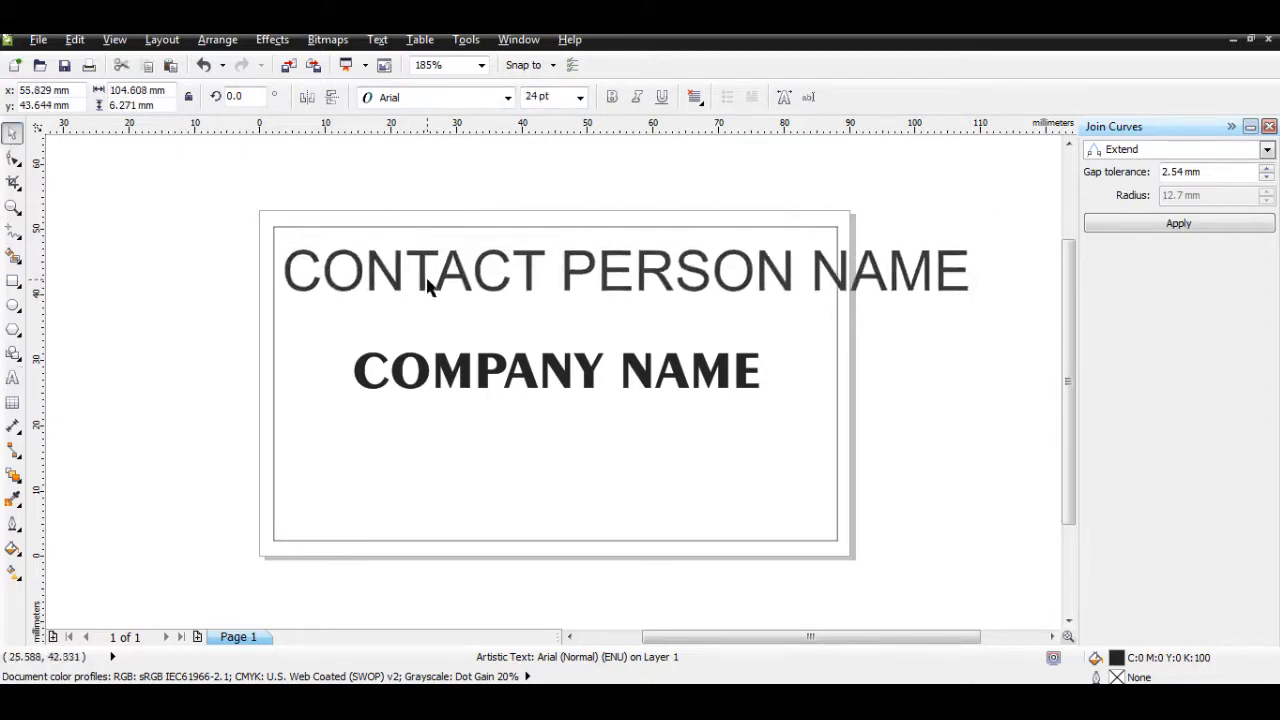
pyautogui.click(563, 92)
pyautogui.write('14')
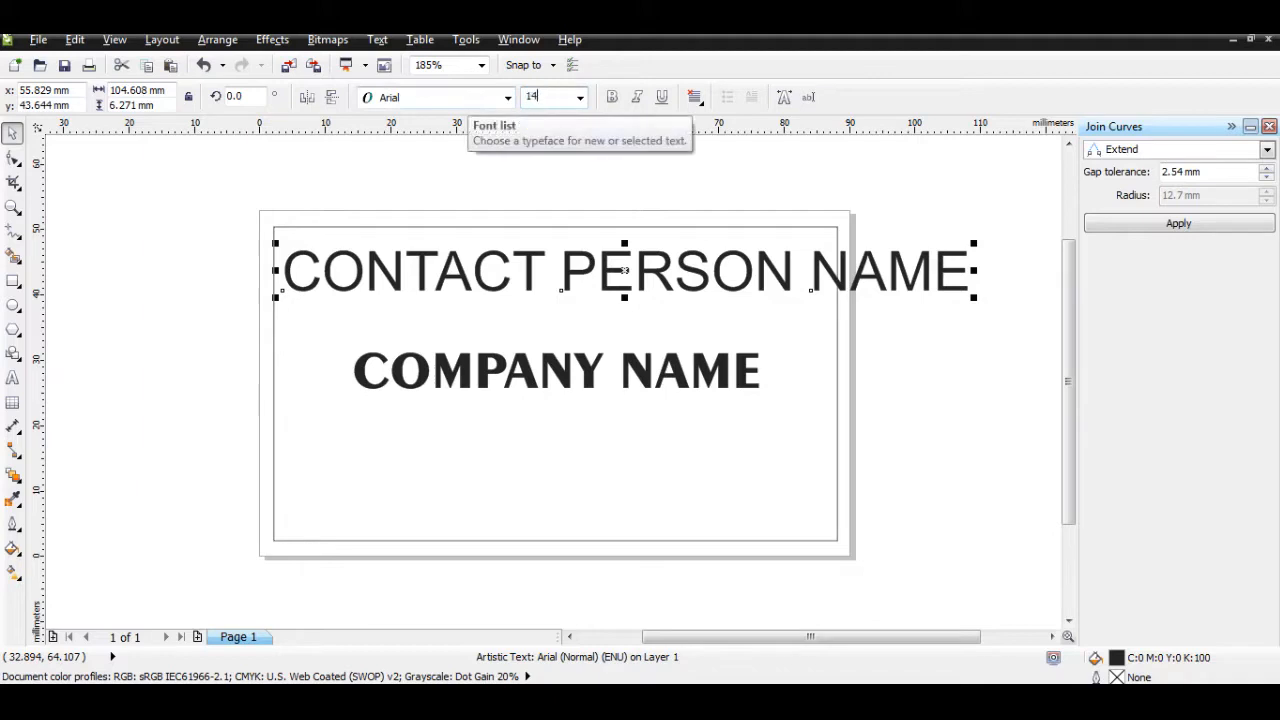
pyautogui.press('Return')
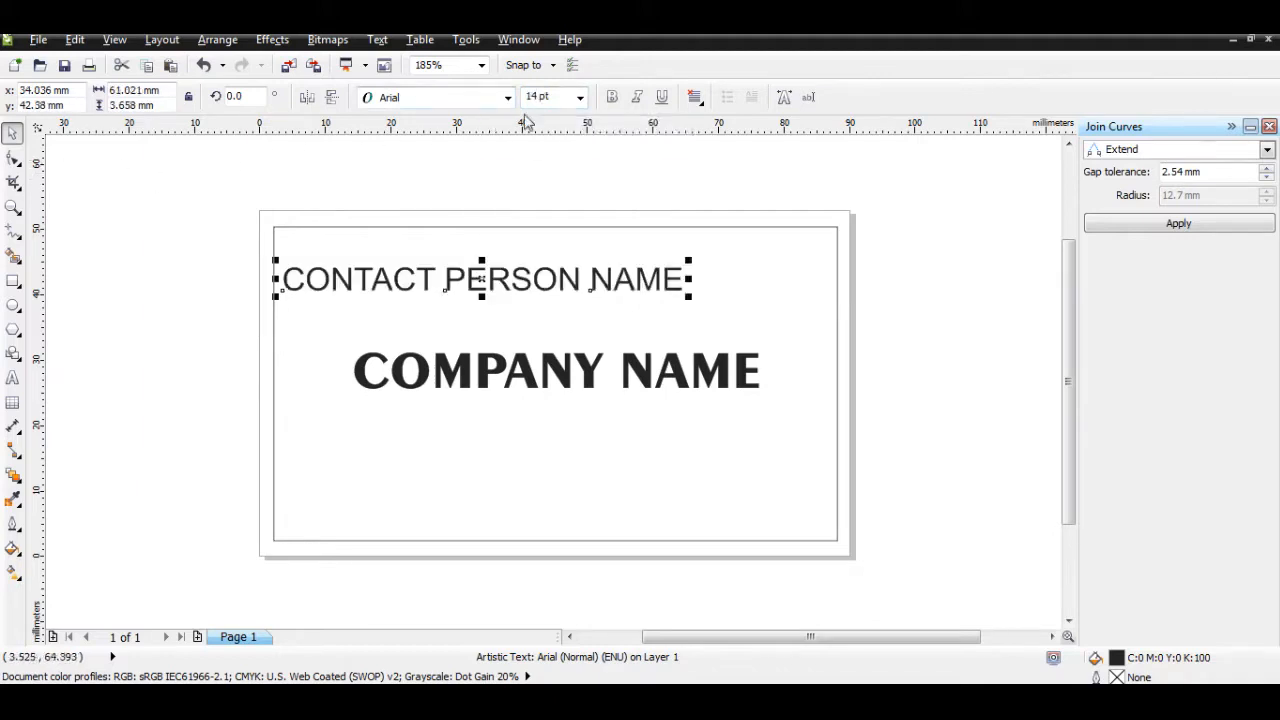
pyautogui.click(560, 96)
# Step: Reduce the contact line to 12 pt and move it toward the top-left corner
pyautogui.write('12')
pyautogui.press('Return')
pyautogui.click(120, 222)
pyautogui.click(423, 279)
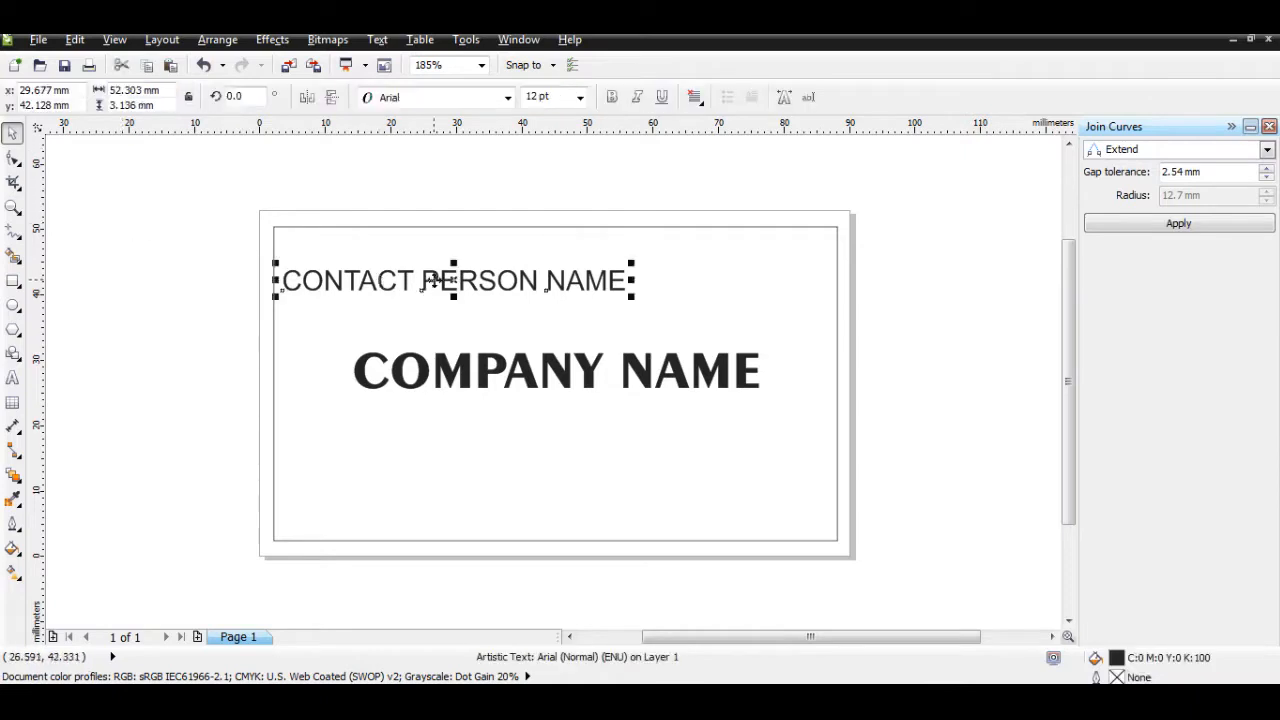
pyautogui.moveTo(423, 279); pyautogui.dragTo(436, 258)
# Step: Replace the placeholder wording with the contact person's name in capitals
pyautogui.press('F8')
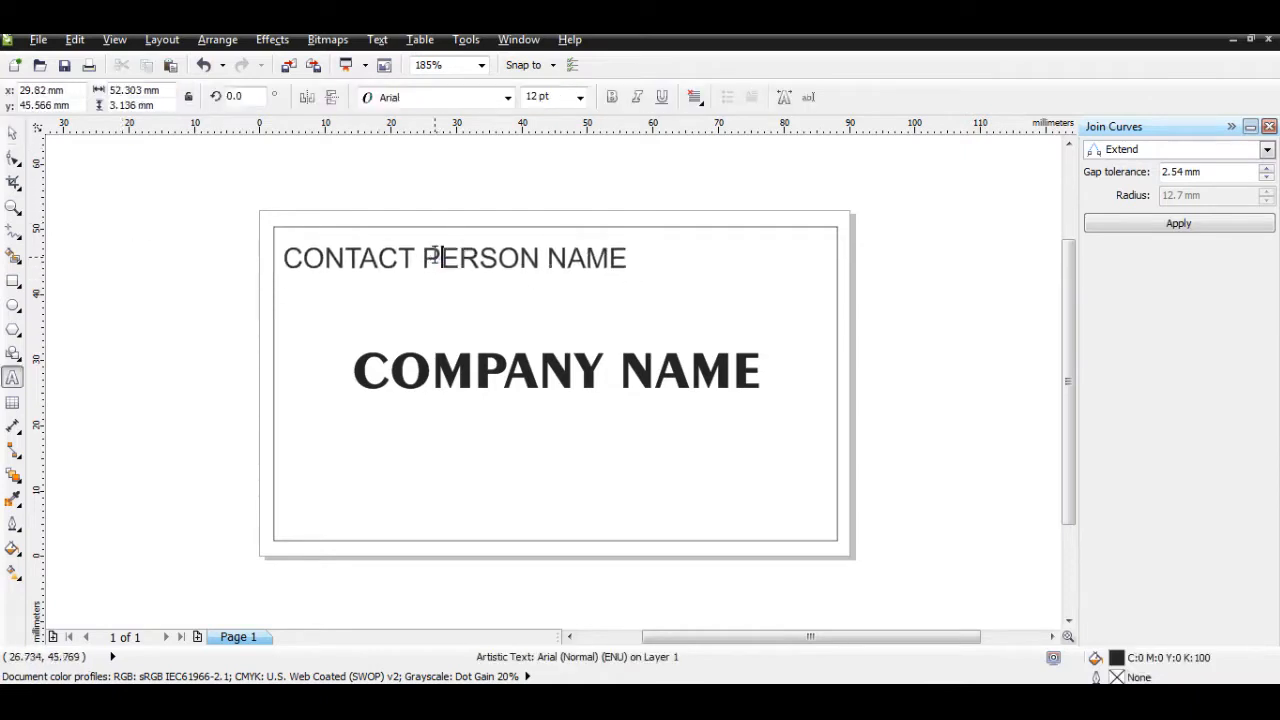
pyautogui.doubleClick(432, 254)
pyautogui.hotkey('ctrl', 'a')
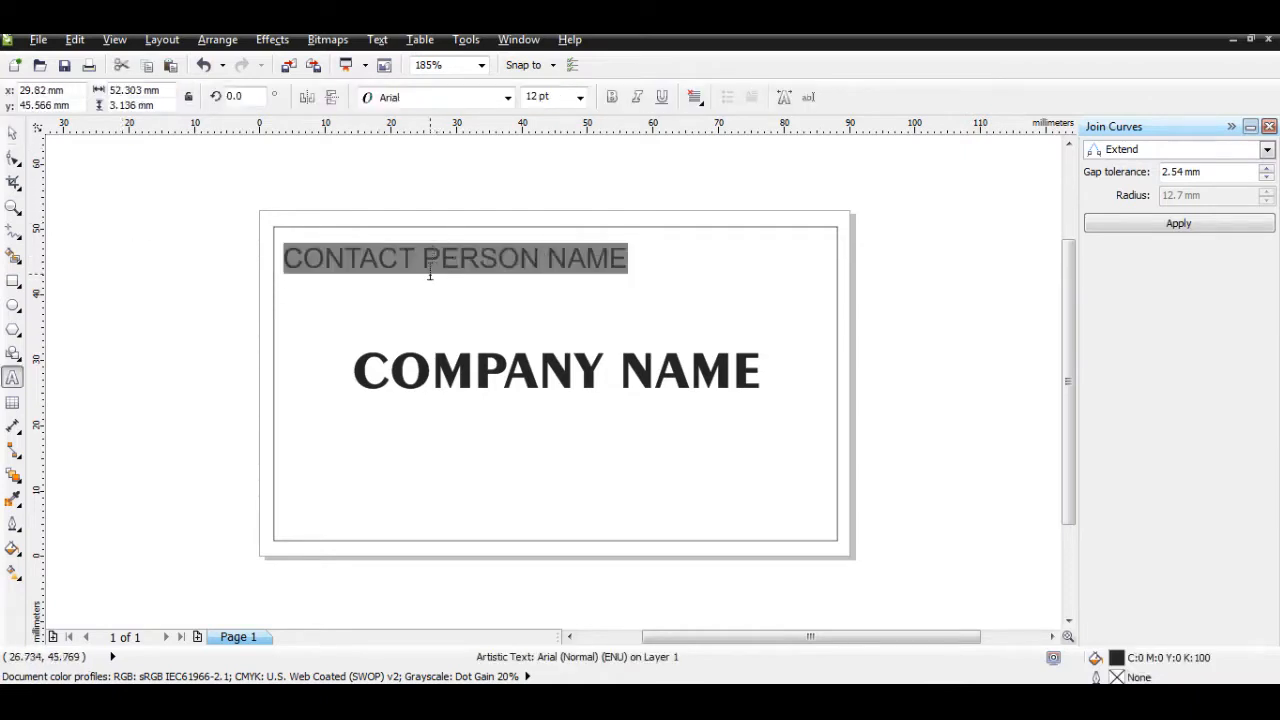
pyautogui.press('Delete')
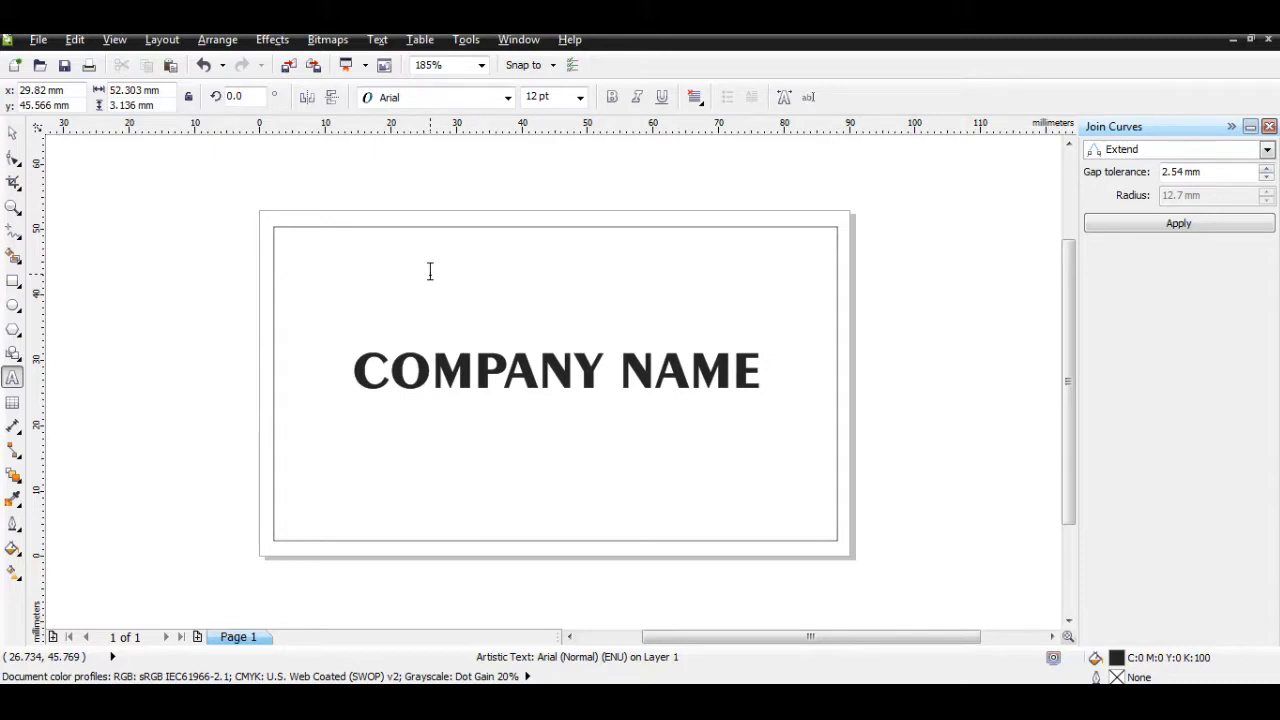
pyautogui.write('RO')
pyautogui.write('R')
pyautogui.write('ajago')
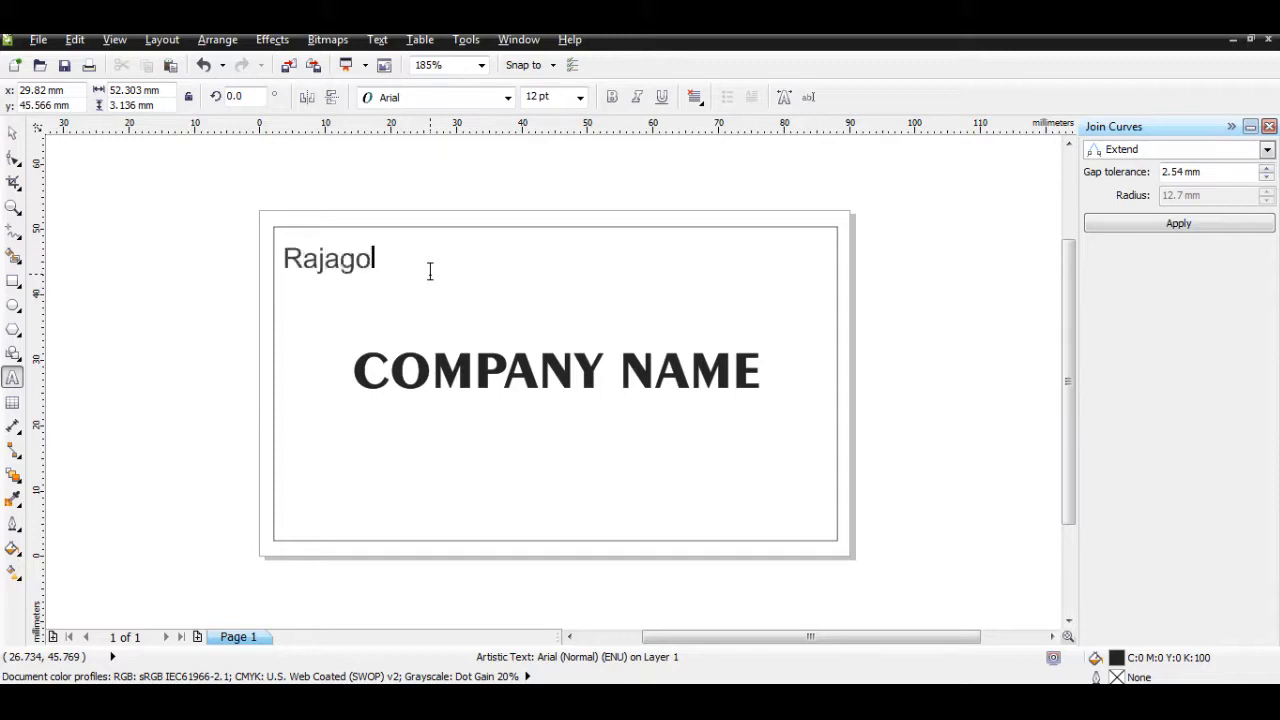
pyautogui.write('pal')
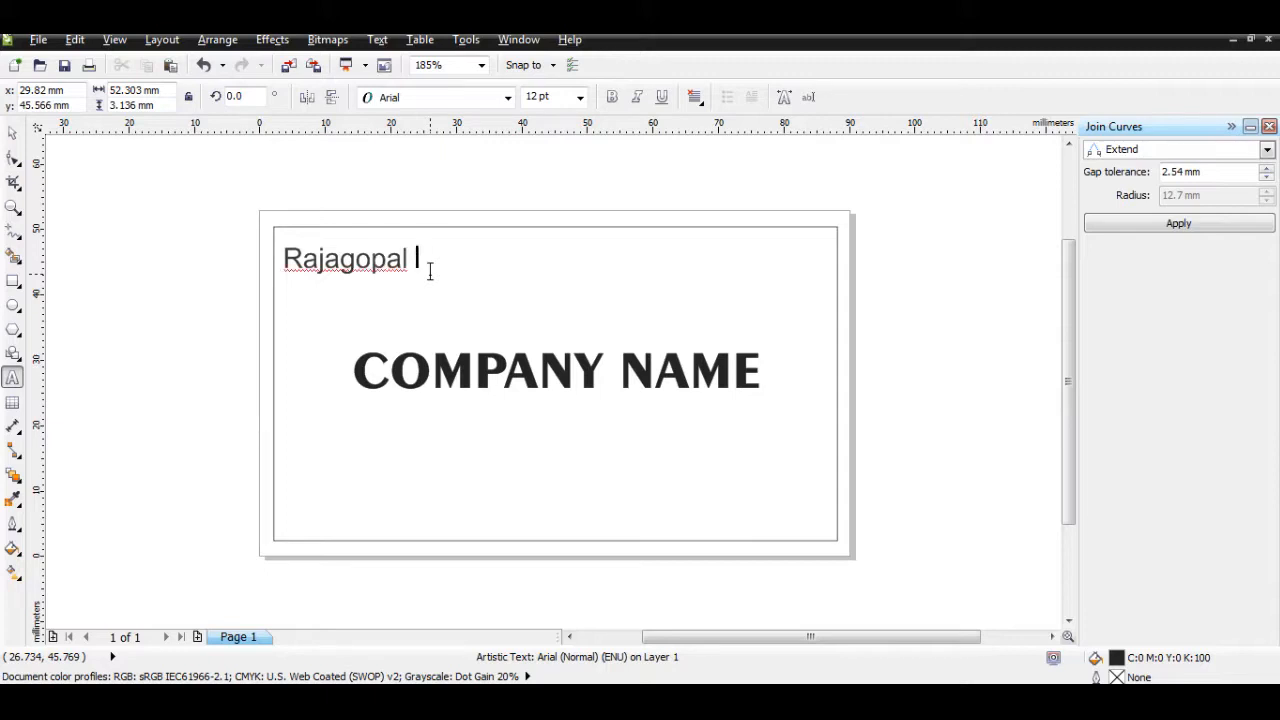
pyautogui.press('BackSpace')
pyautogui.press('BackSpace')
pyautogui.press('BackSpace')
pyautogui.press('BackSpace')
pyautogui.press('BackSpace')
pyautogui.press('BackSpace')
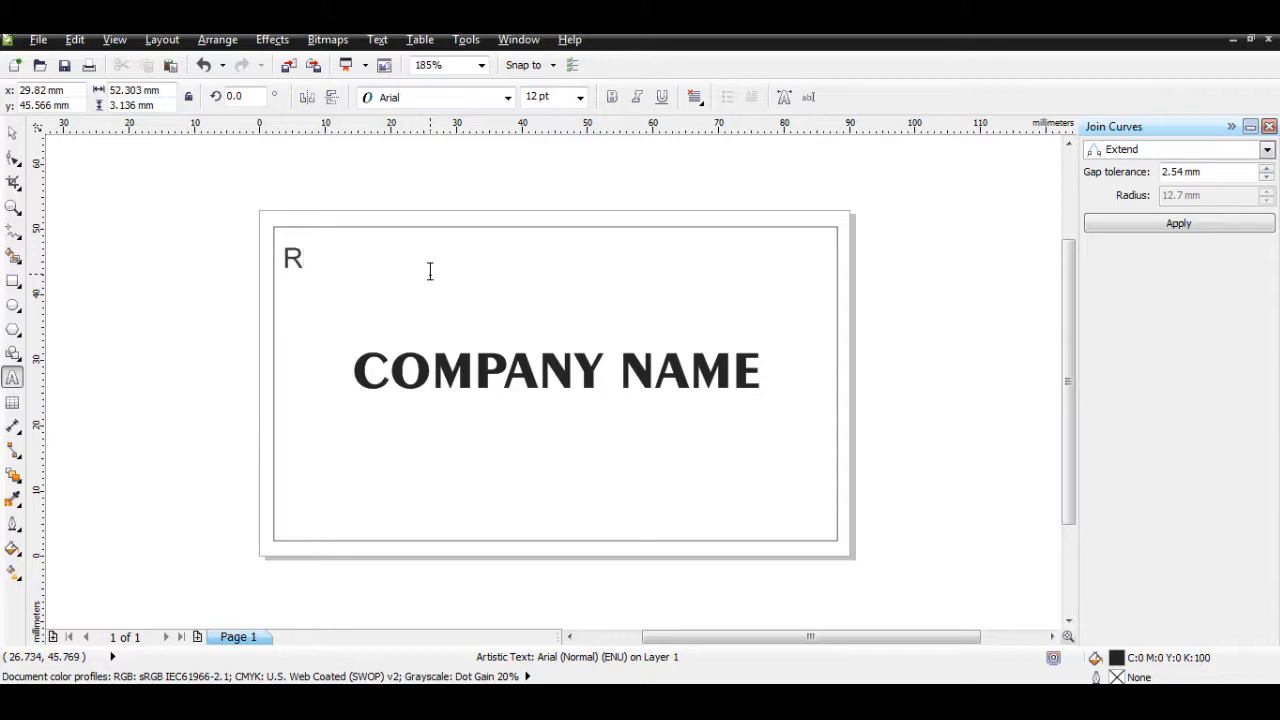
pyautogui.write('AMKUMAR D')
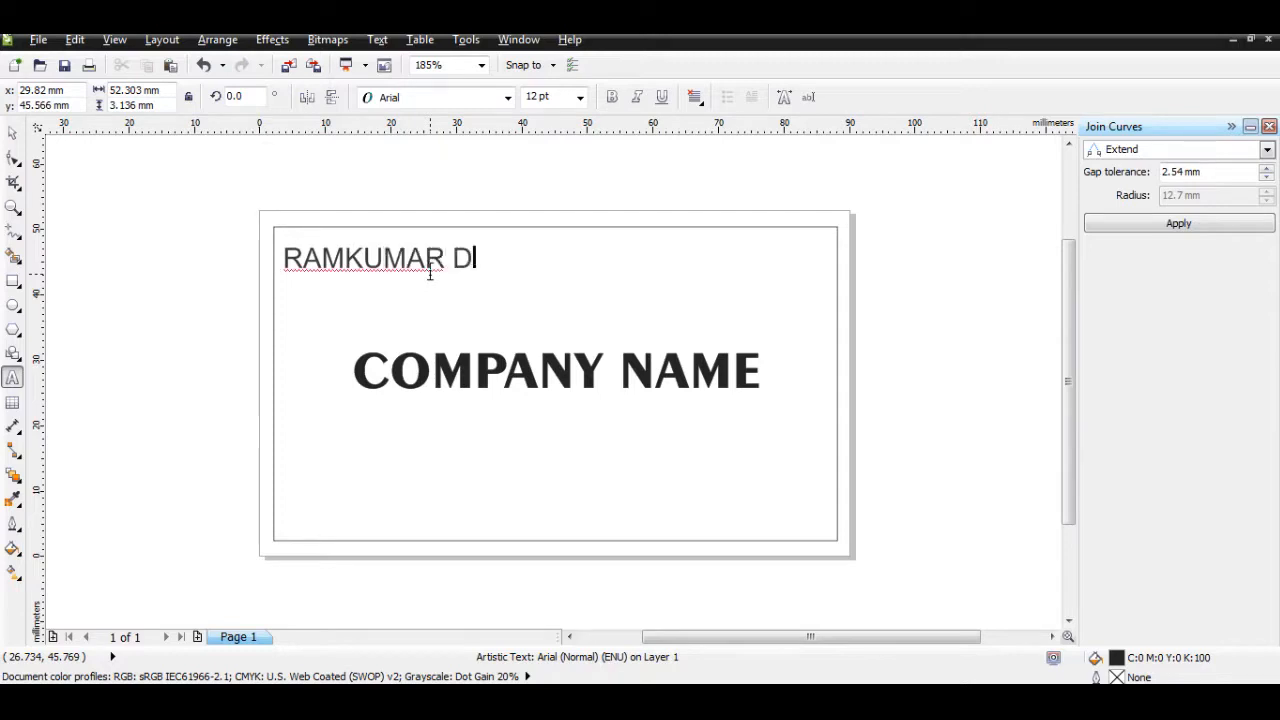
pyautogui.click(12, 132)
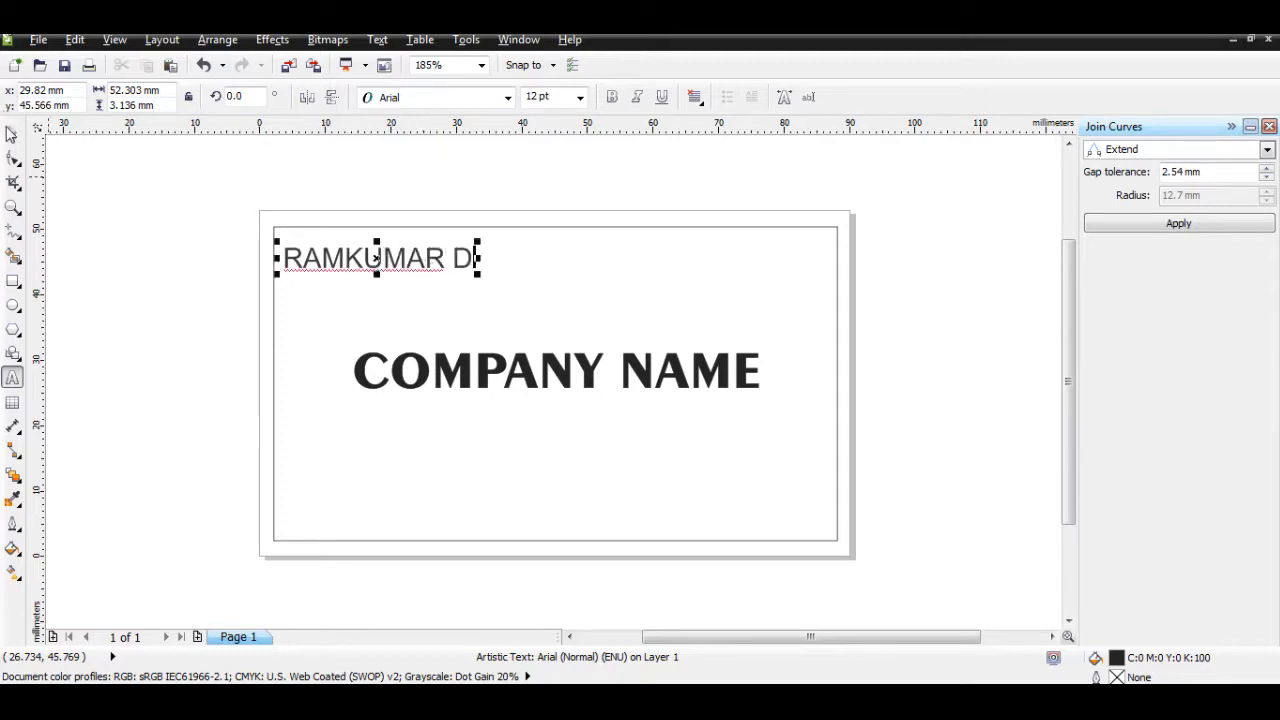
# Step: Set the contact name in Segoe Print Bold after briefly trying Script MT Bold
pyautogui.click(109, 200)
pyautogui.click(380, 265)
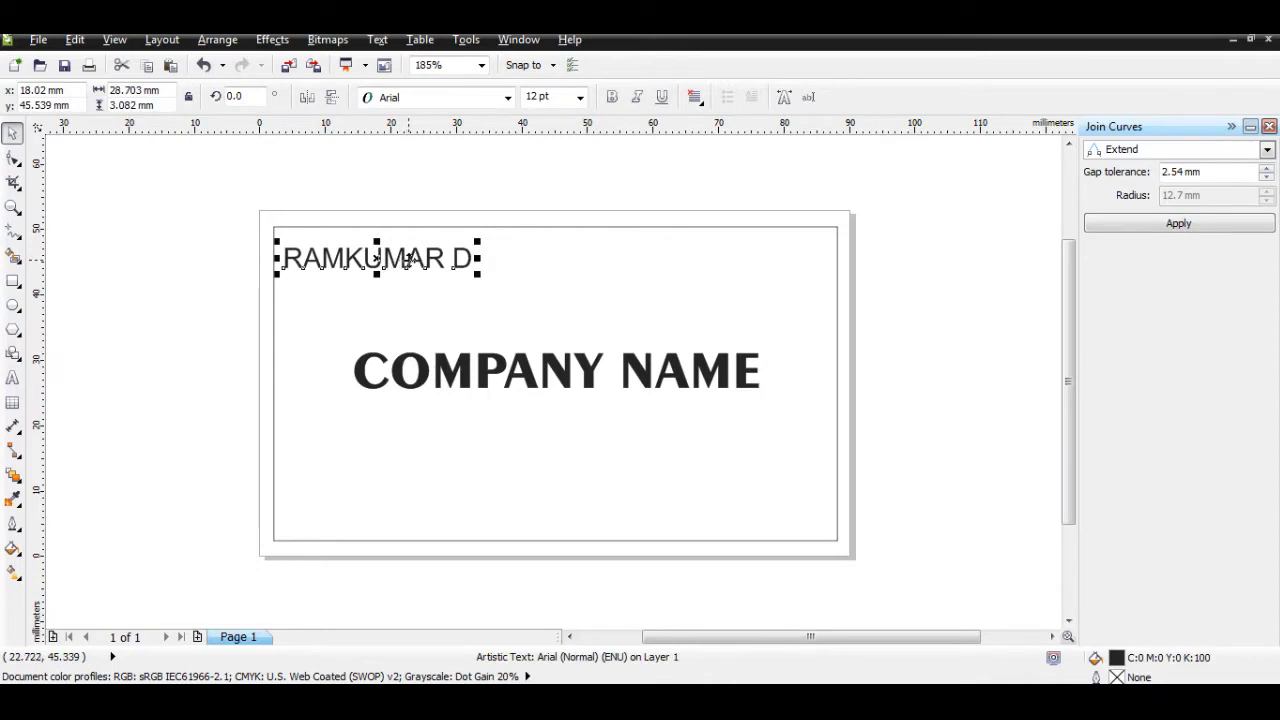
pyautogui.click(433, 98)
pyautogui.write('Sc')
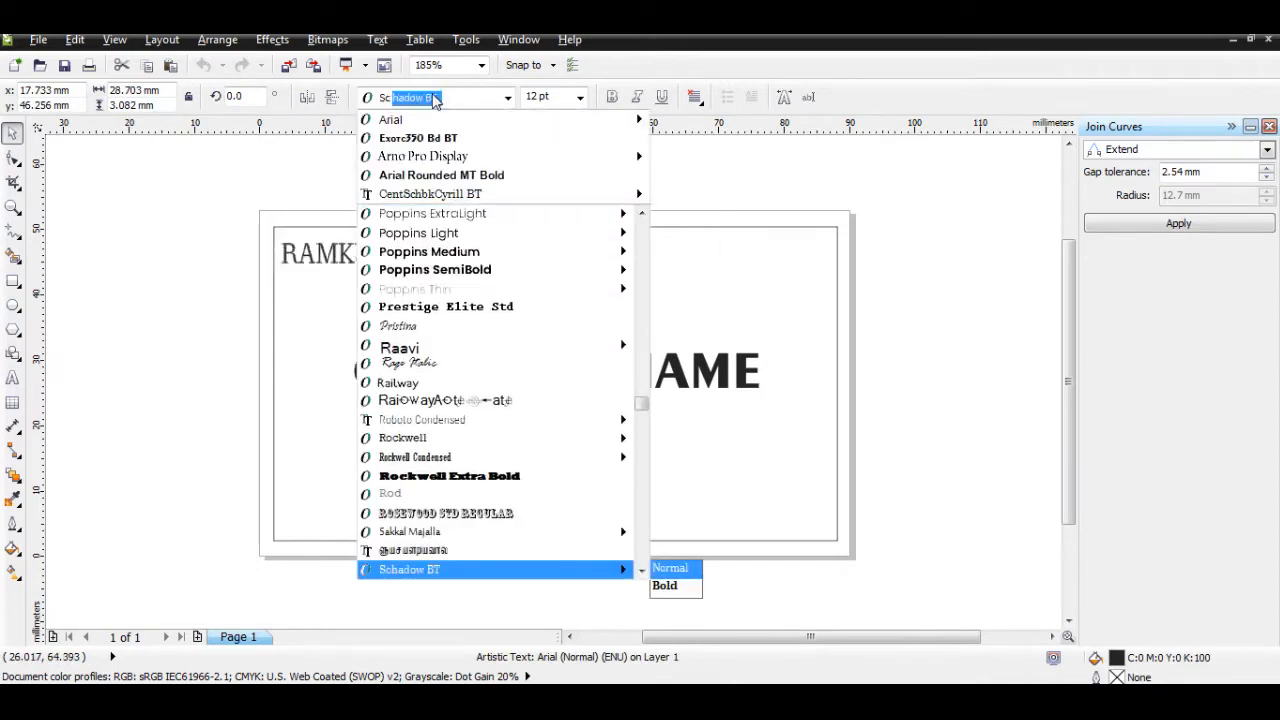
pyautogui.write('ript MT Bold')
pyautogui.press('Return')
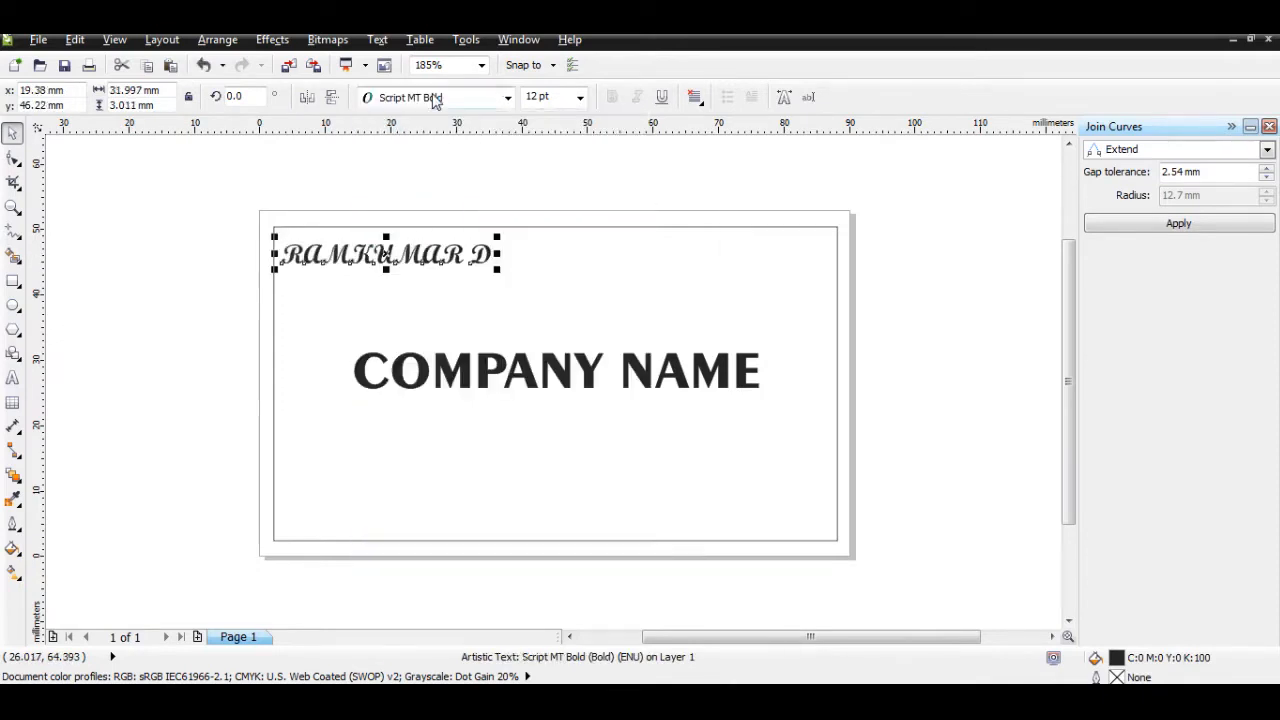
pyautogui.click(433, 98)
pyautogui.press('Down')
pyautogui.press('Down')
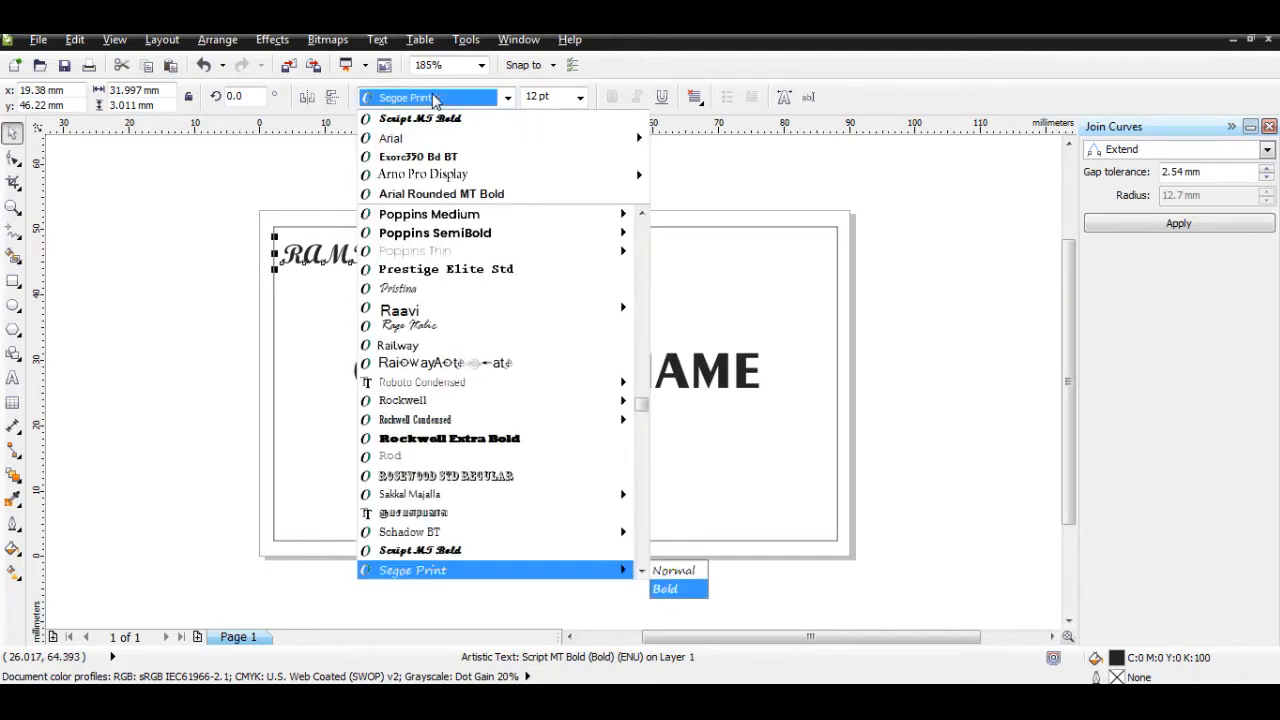
pyautogui.press('Up')
pyautogui.press('Return')
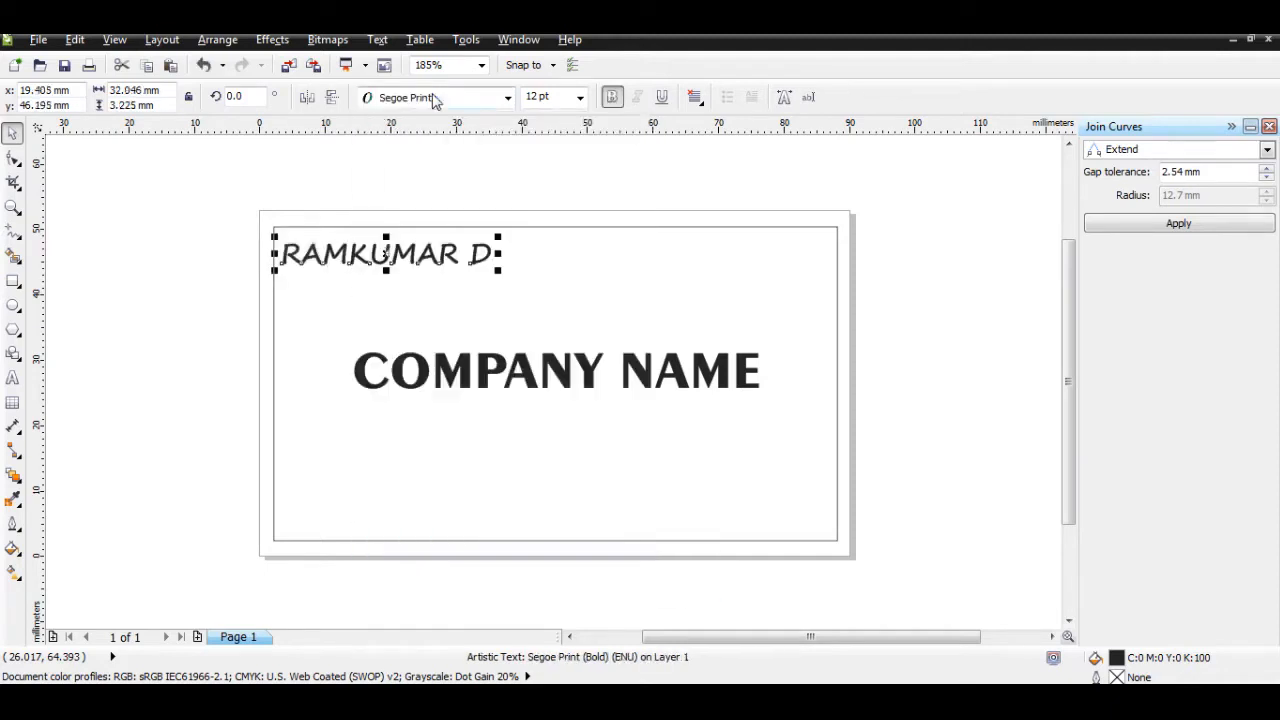
# Step: Retype the contact name in title case with an initial followed by a period
pyautogui.doubleClick(350, 260)
pyautogui.doubleClick(355, 258)
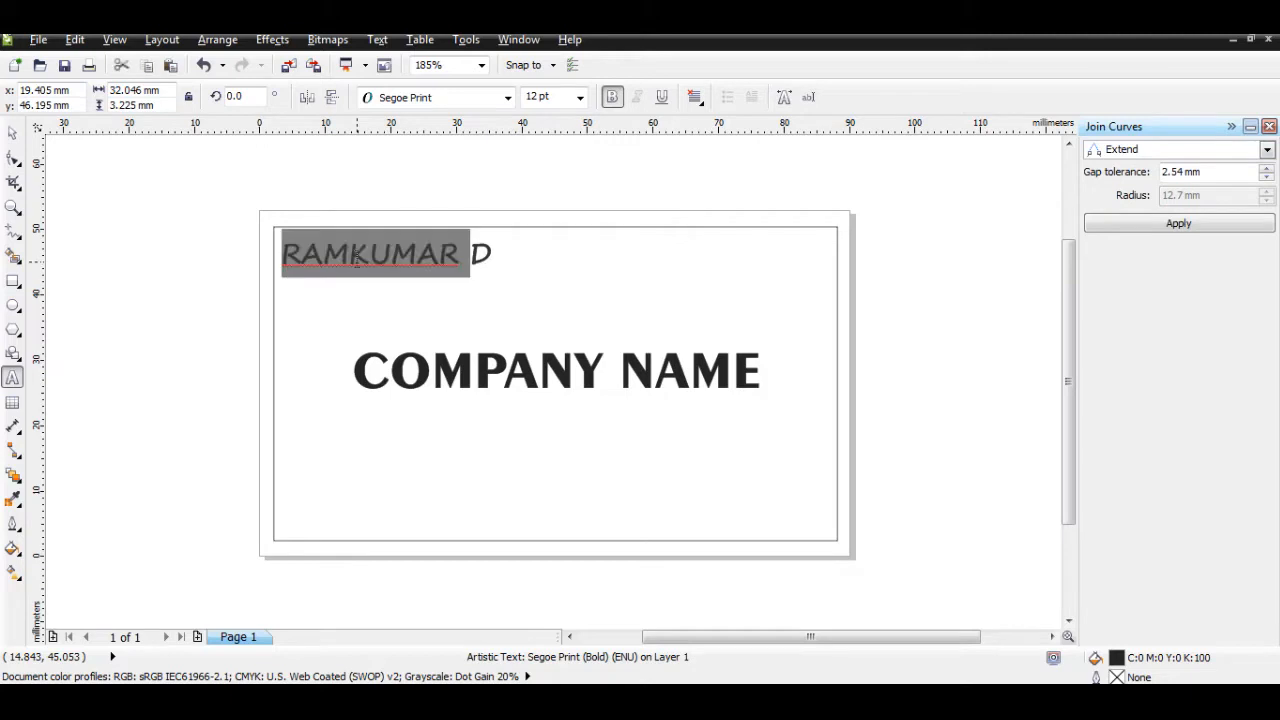
pyautogui.write('r')
pyautogui.press('BackSpace')
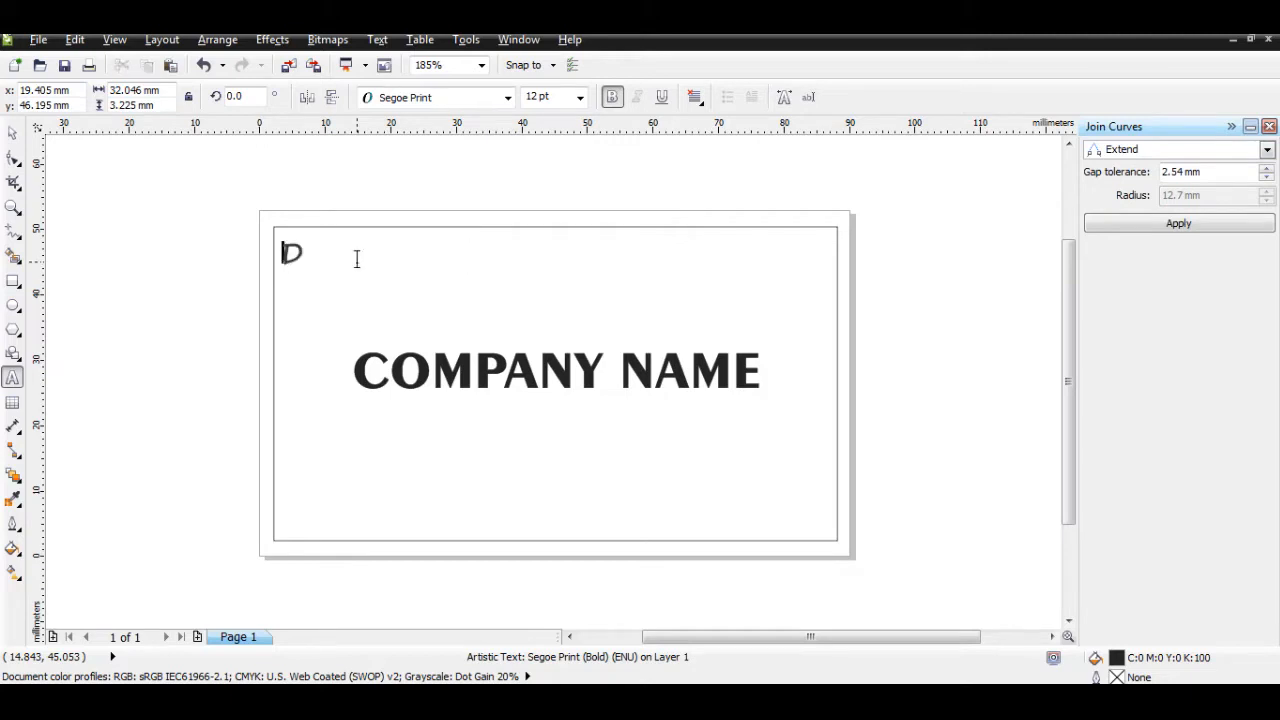
pyautogui.write('Ramkuam')
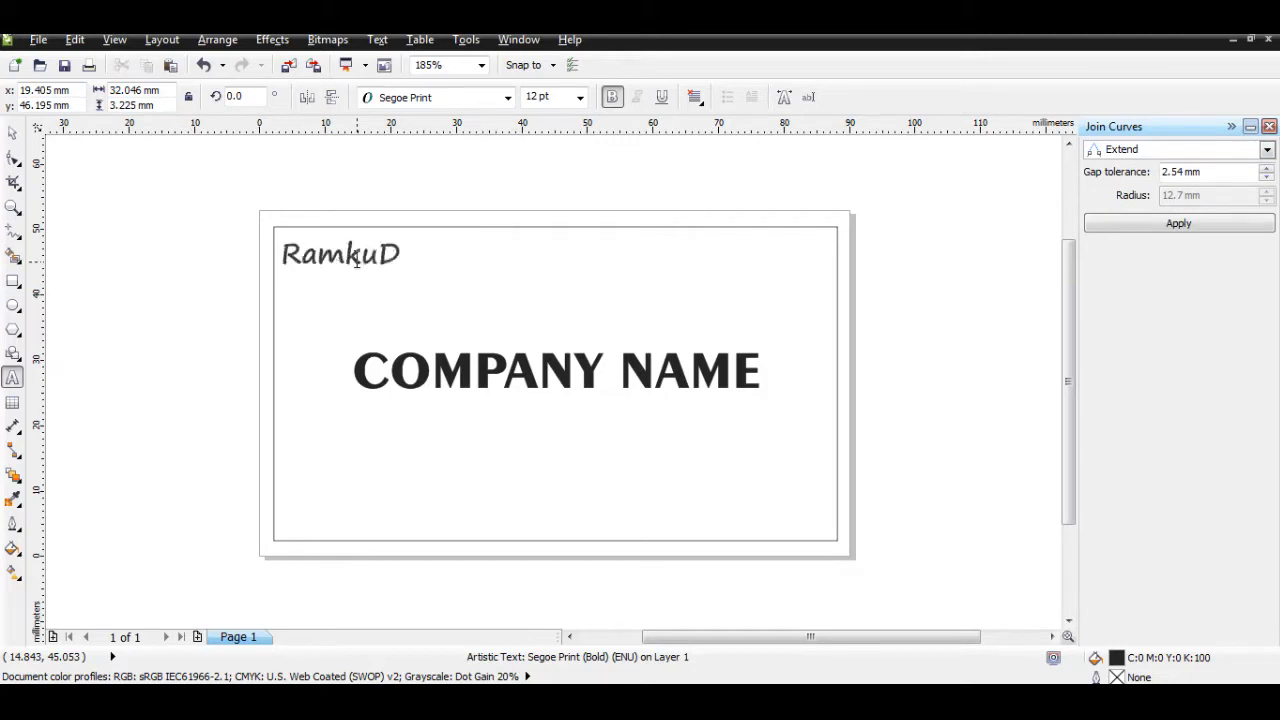
pyautogui.write('r')
pyautogui.press('BackSpace')
pyautogui.press('BackSpace')
pyautogui.press('BackSpace')
pyautogui.write('mar.')
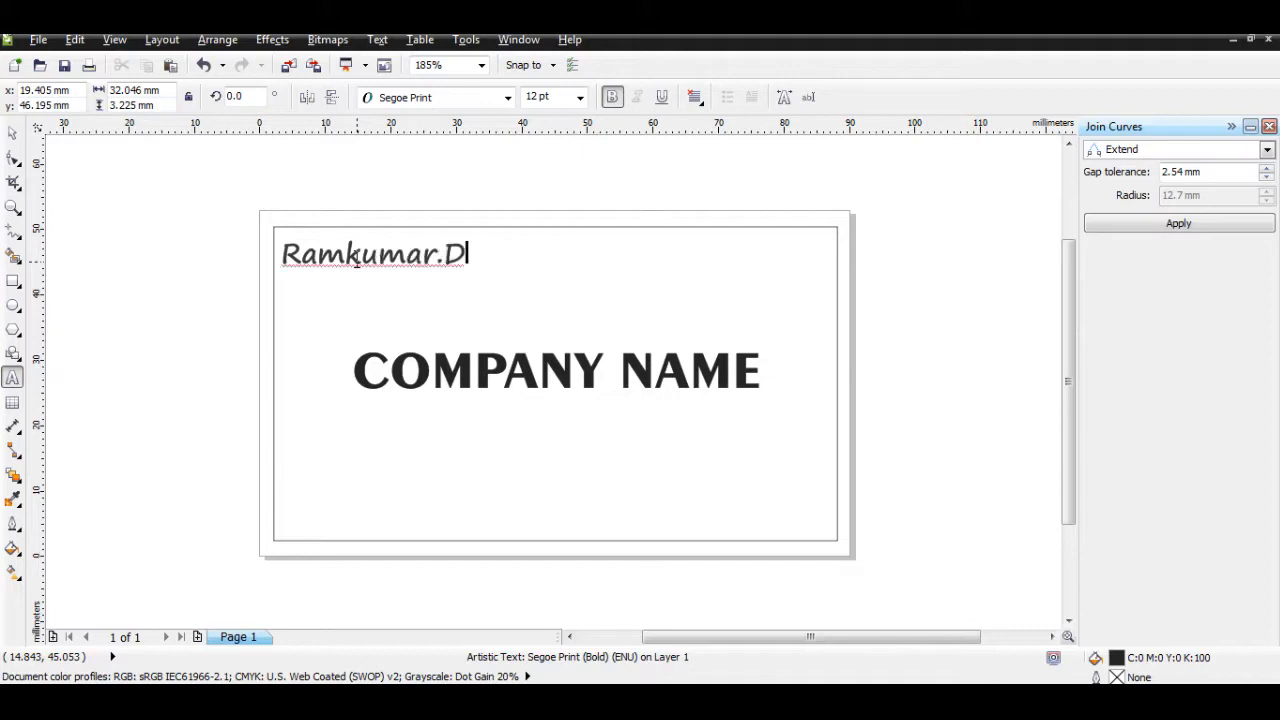
pyautogui.click(12, 132)
pyautogui.click(203, 318)
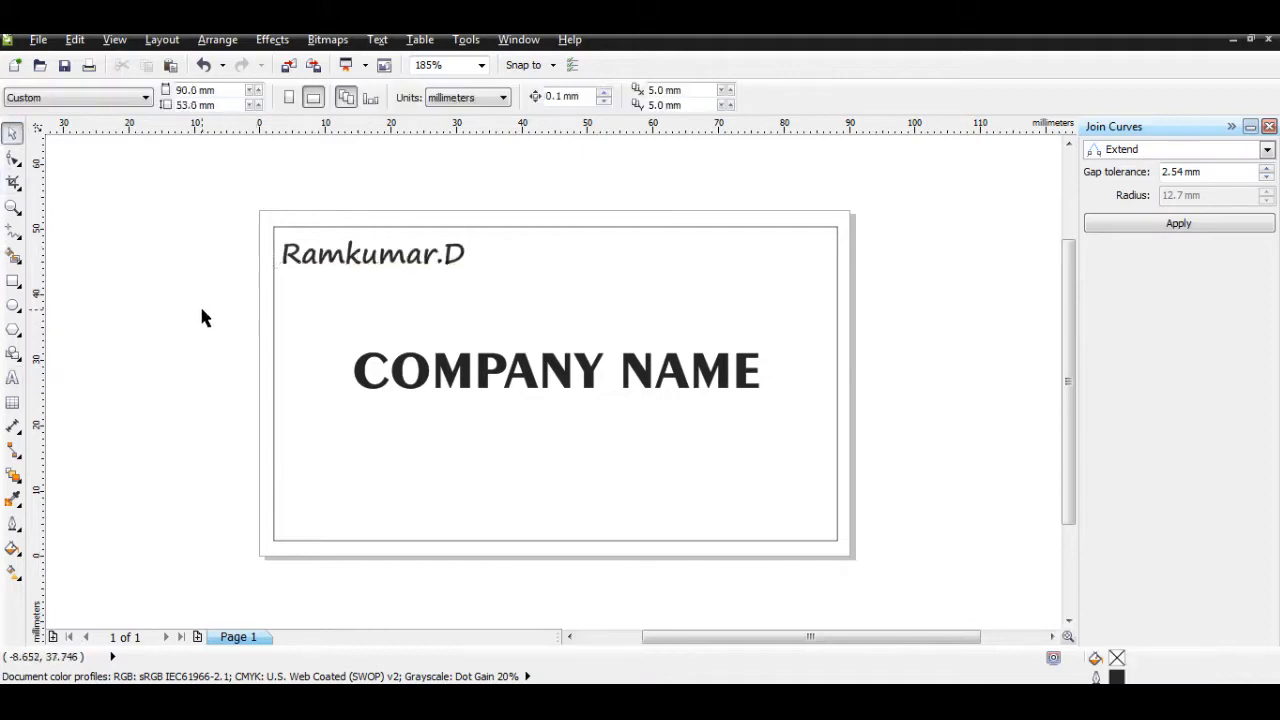
# Step: Add a phone number text line above the card, using 000 00000 as placeholder digits
pyautogui.click(12, 378)
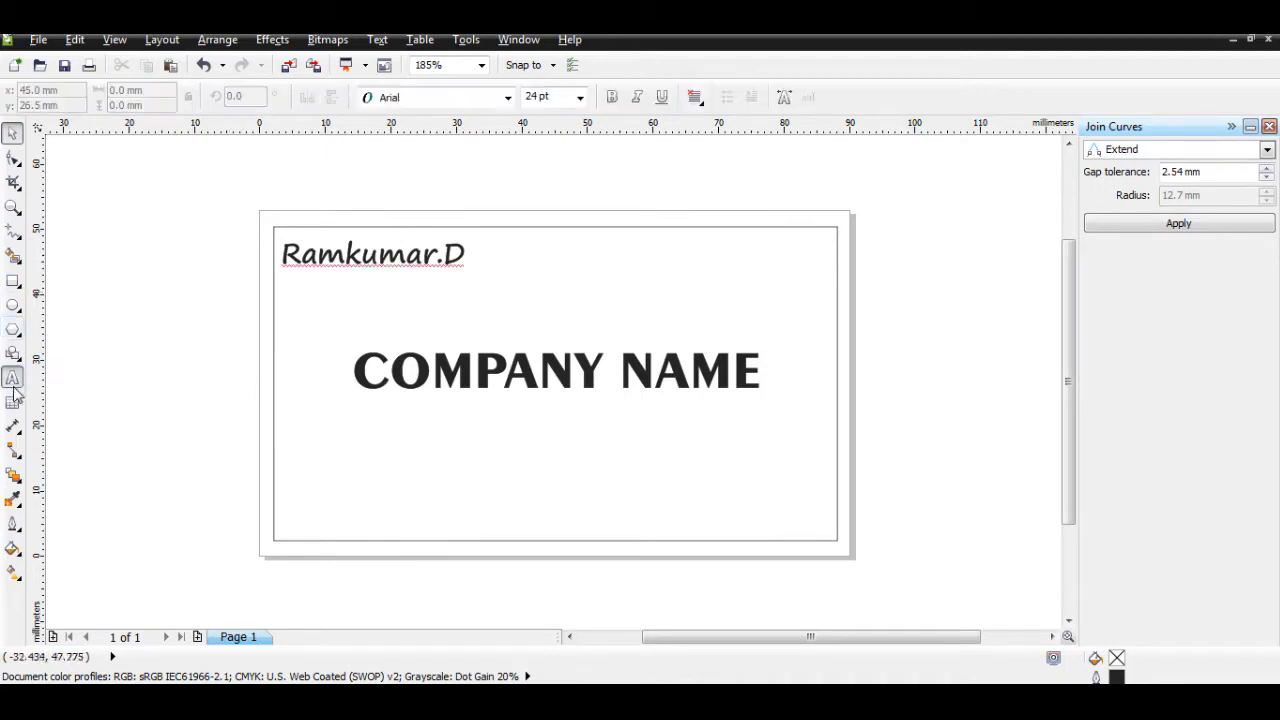
pyautogui.click(291, 286)
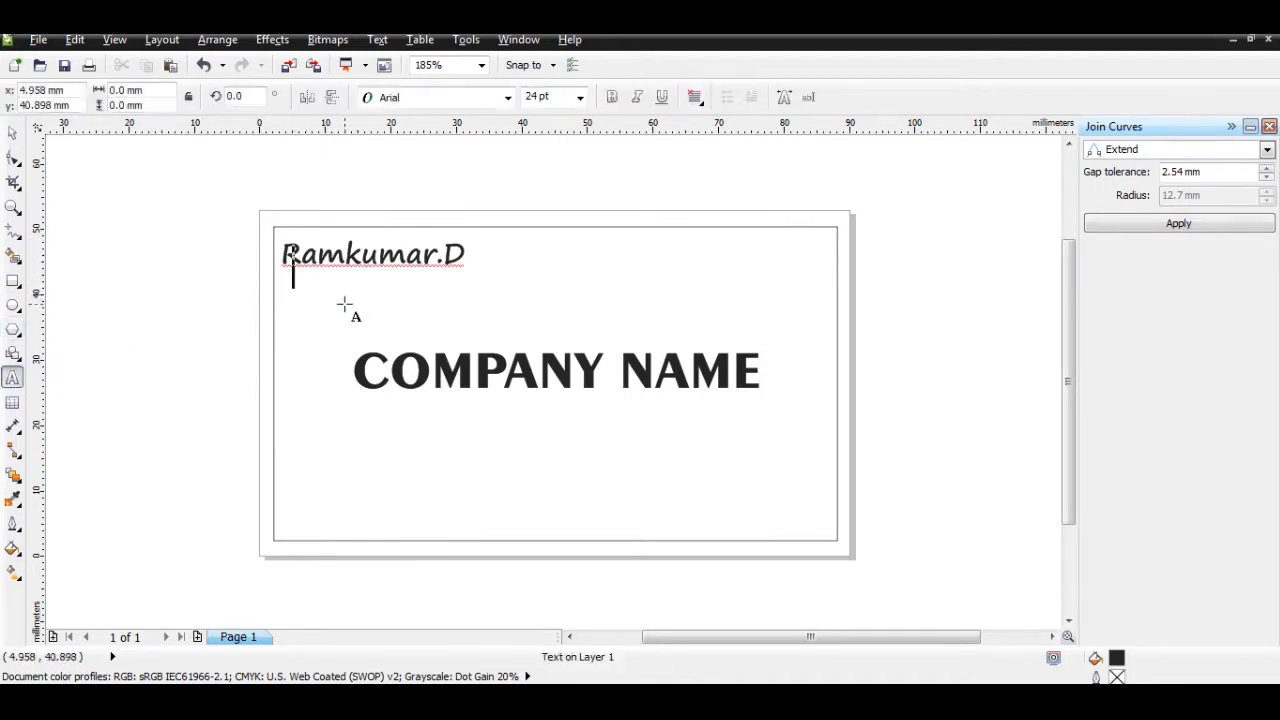
pyautogui.click(12, 132)
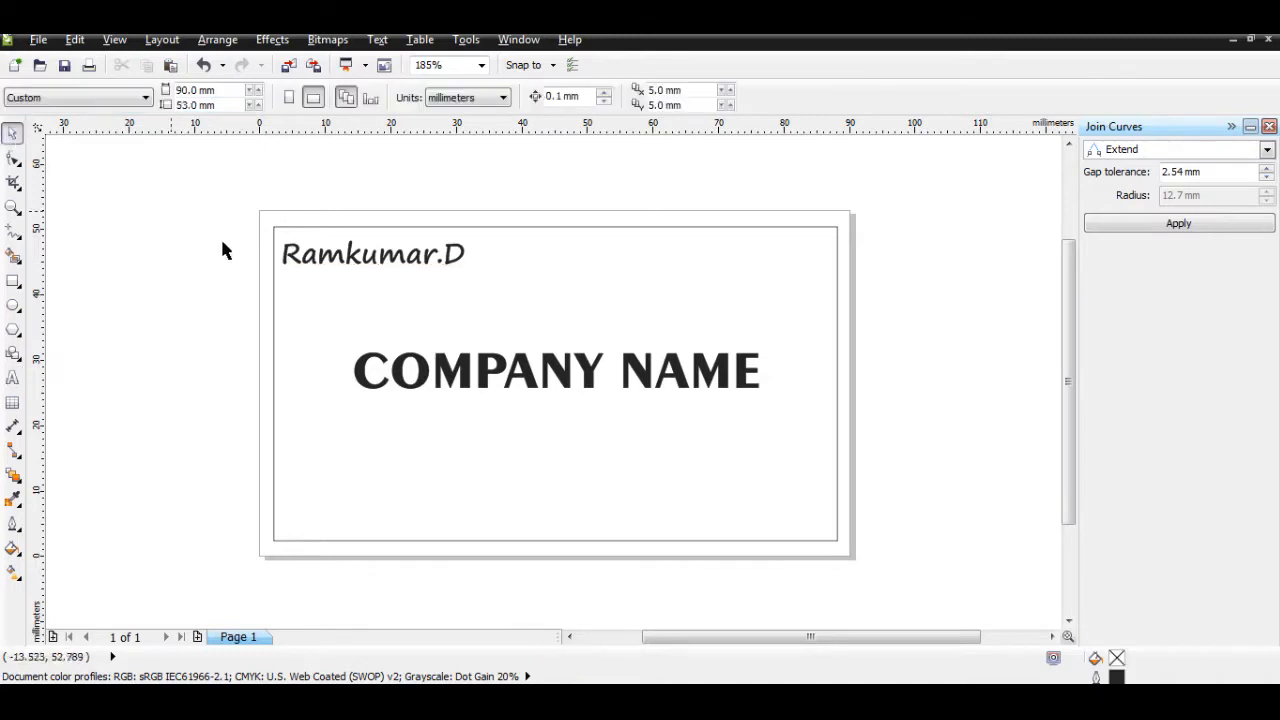
pyautogui.click(12, 378)
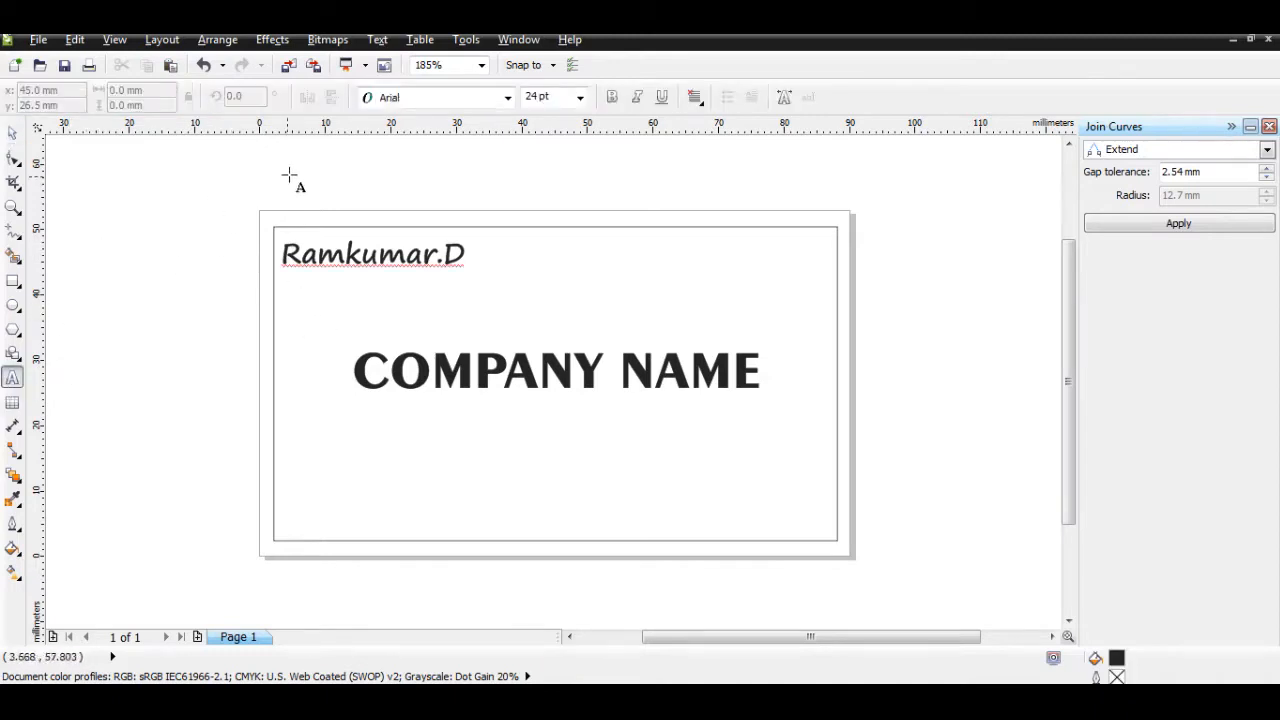
pyautogui.click(430, 195)
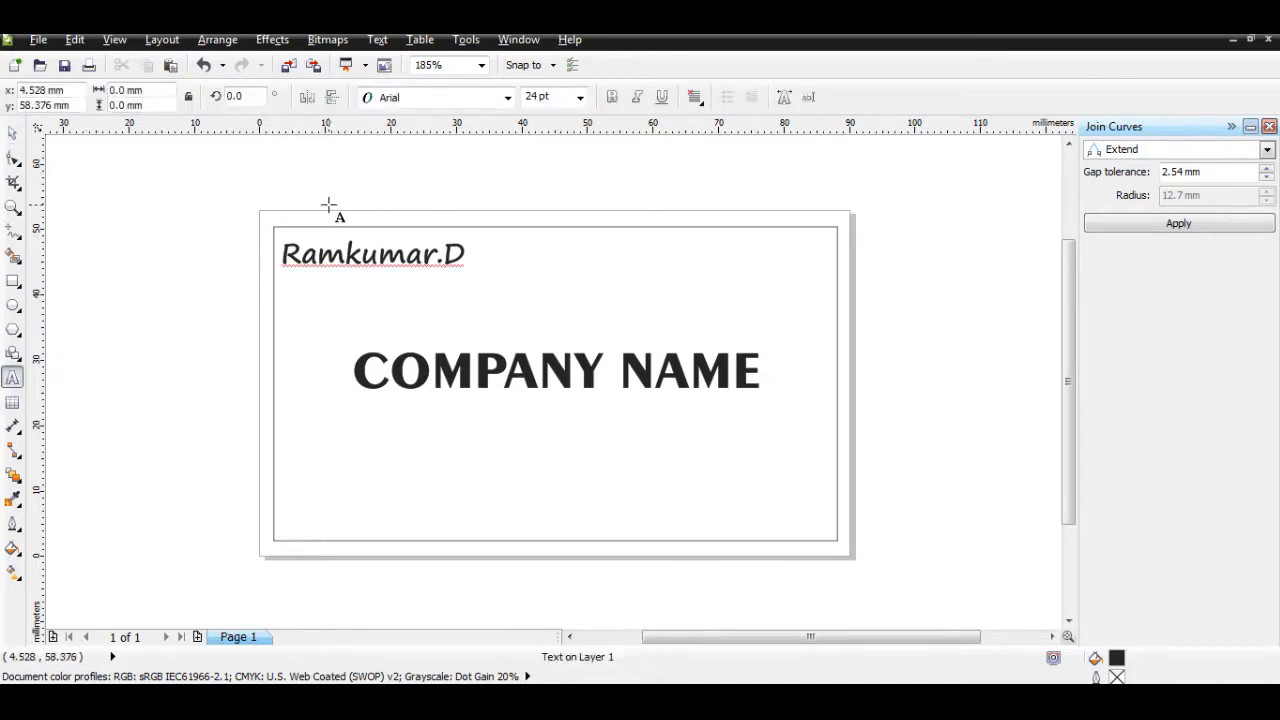
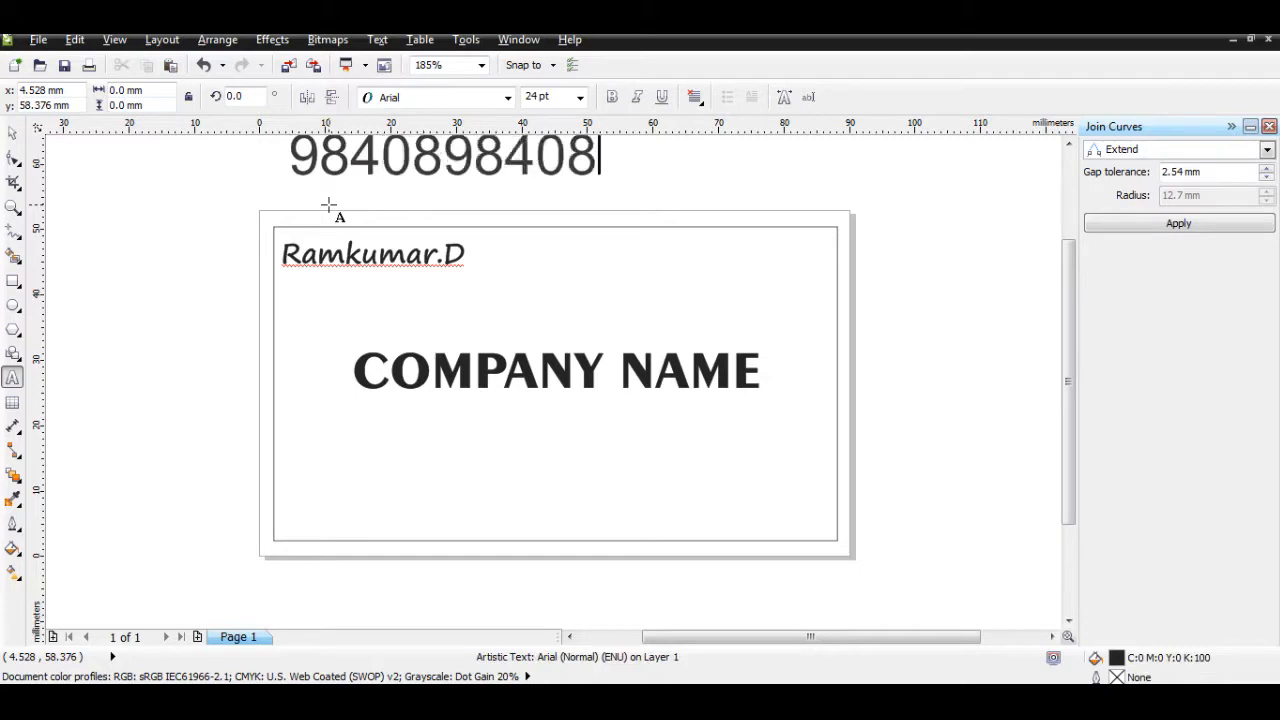
pyautogui.hotkey('shift', 'Left')
pyautogui.hotkey('shift', 'Left')
pyautogui.hotkey('shift', 'Left')
pyautogui.hotkey('shift', 'Left')
pyautogui.hotkey('shift', 'Left')
pyautogui.hotkey('shift', 'Left')
pyautogui.hotkey('shift', 'Left')
pyautogui.hotkey('shift', 'Left')
pyautogui.hotkey('shift', 'Left')
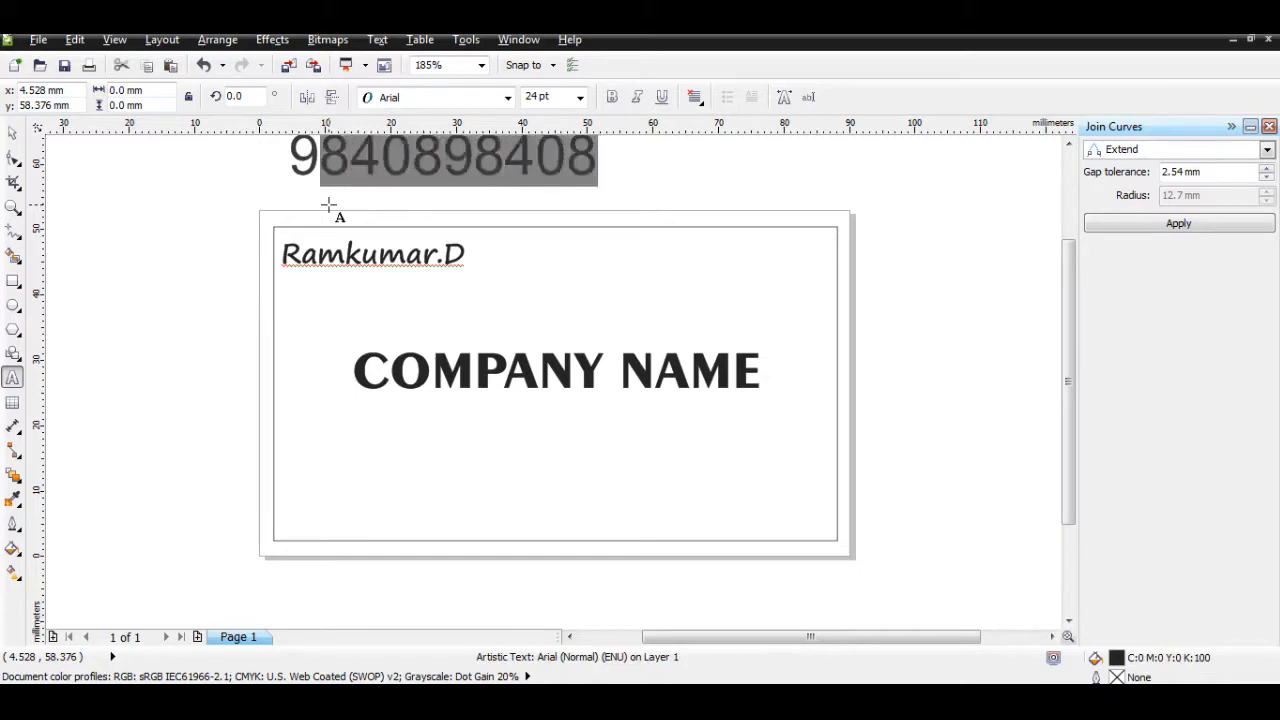
pyautogui.write('000 000')
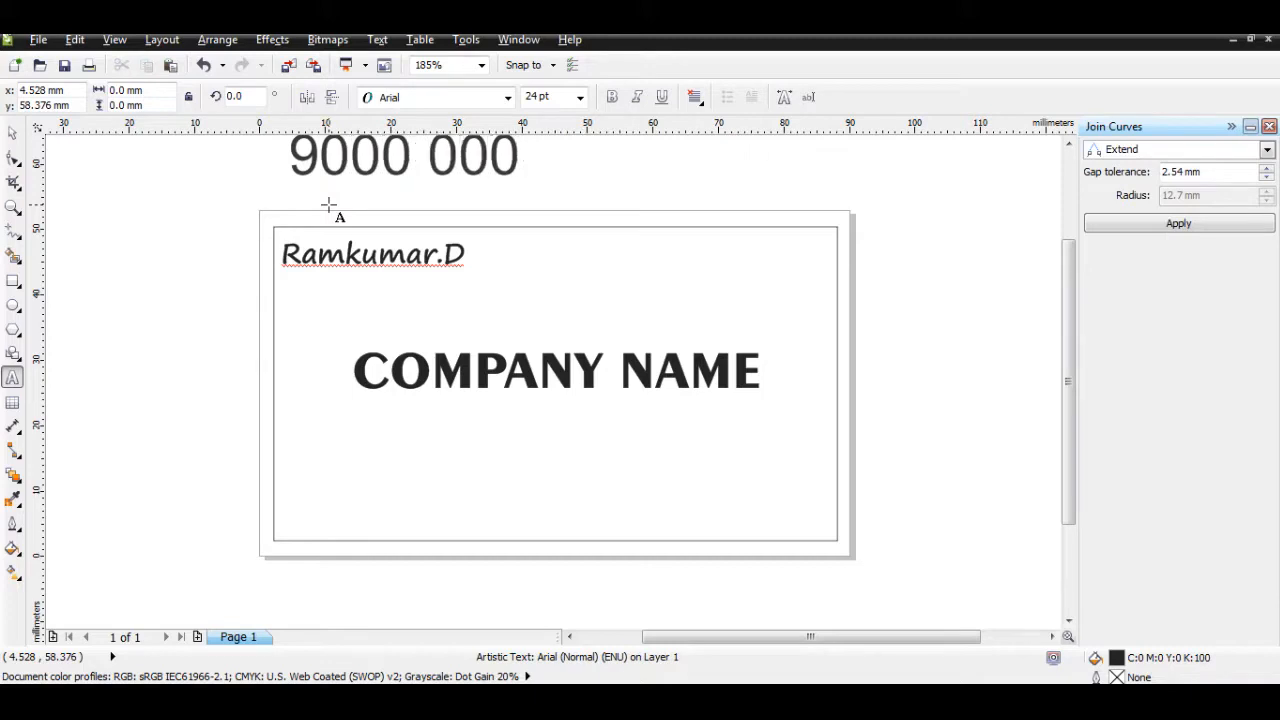
pyautogui.write('00')
pyautogui.click(12, 133)
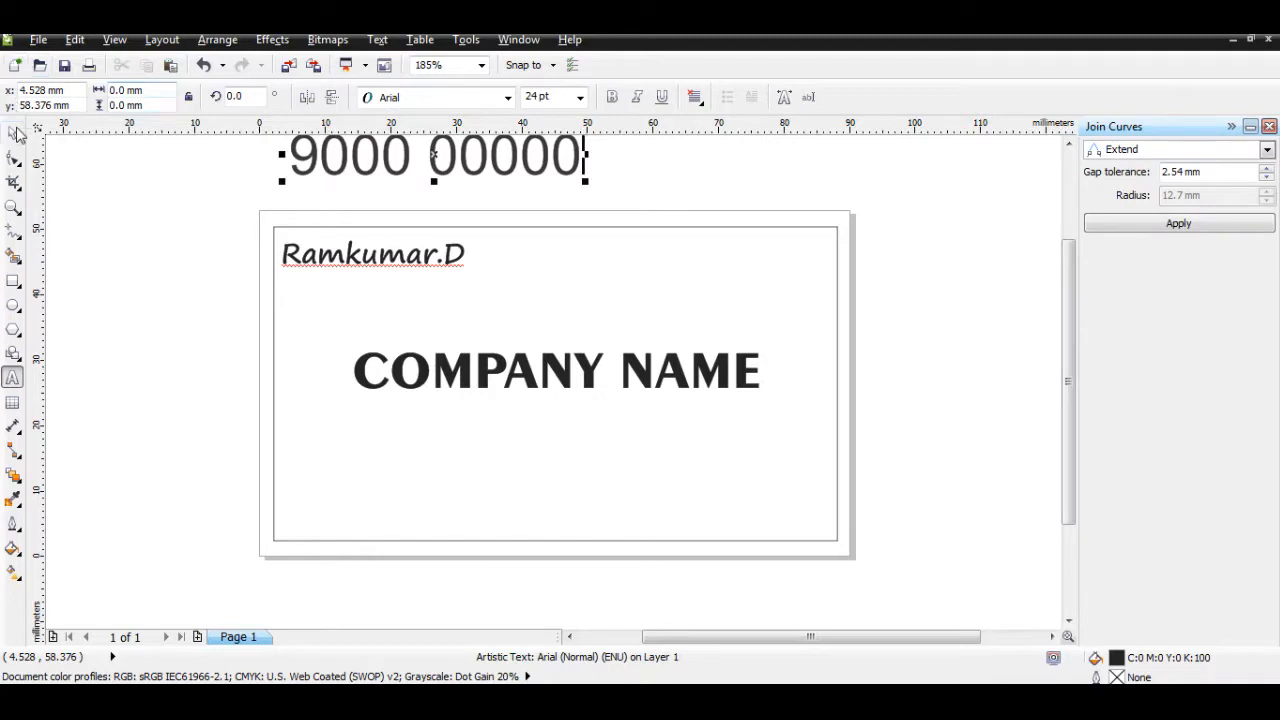
# Step: Move the phone number into the card under the name, scaled down to about 9.4 pt
pyautogui.moveTo(603, 165); pyautogui.dragTo(449, 293)
pyautogui.click(578, 300)
pyautogui.hotkey('ctrl', 'z')
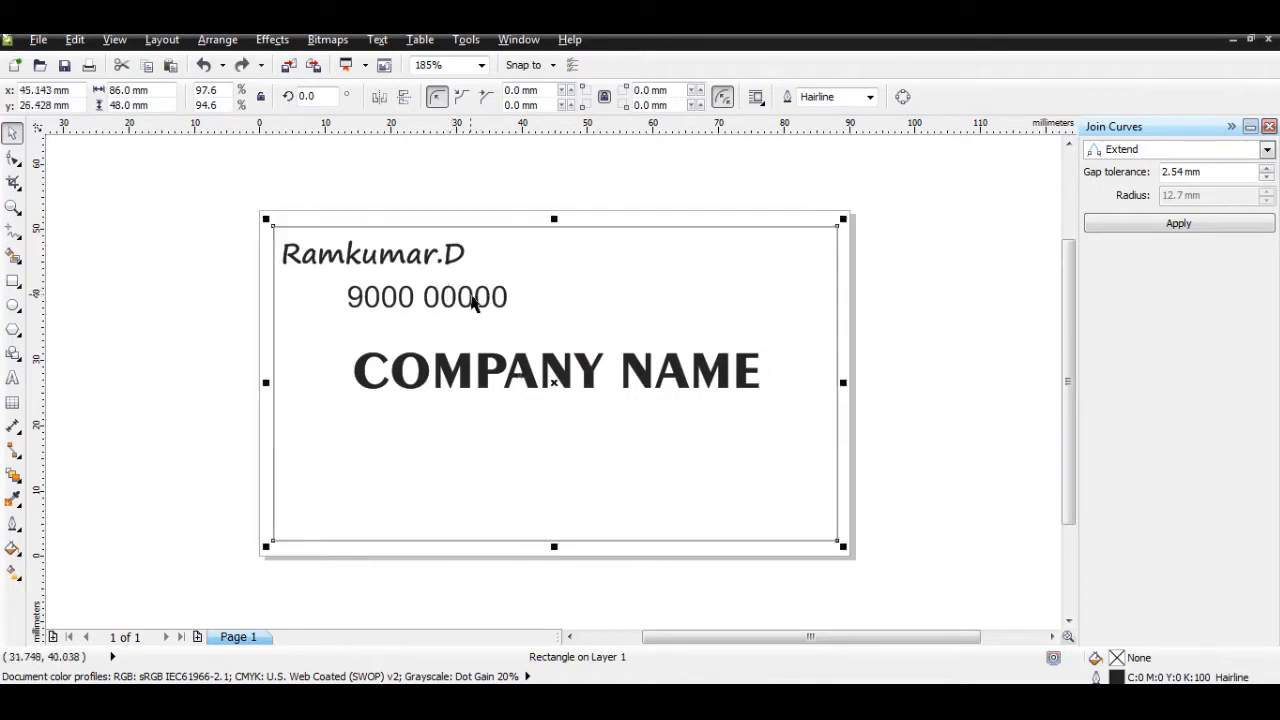
pyautogui.click(491, 300)
pyautogui.click(497, 305)
pyautogui.moveTo(503, 297); pyautogui.dragTo(398, 297)
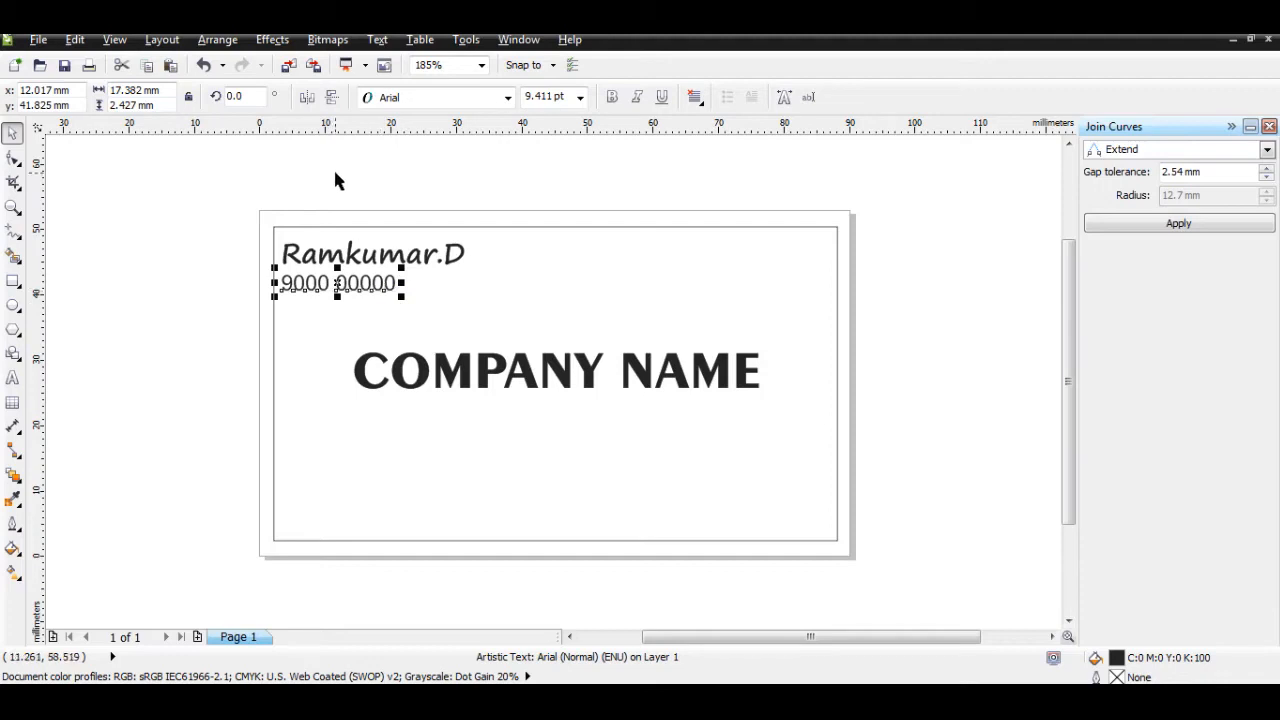
pyautogui.click(334, 172)
# Step: Nudge the phone number right so it sits directly beneath the contact name
pyautogui.click(345, 289)
pyautogui.click(350, 287)
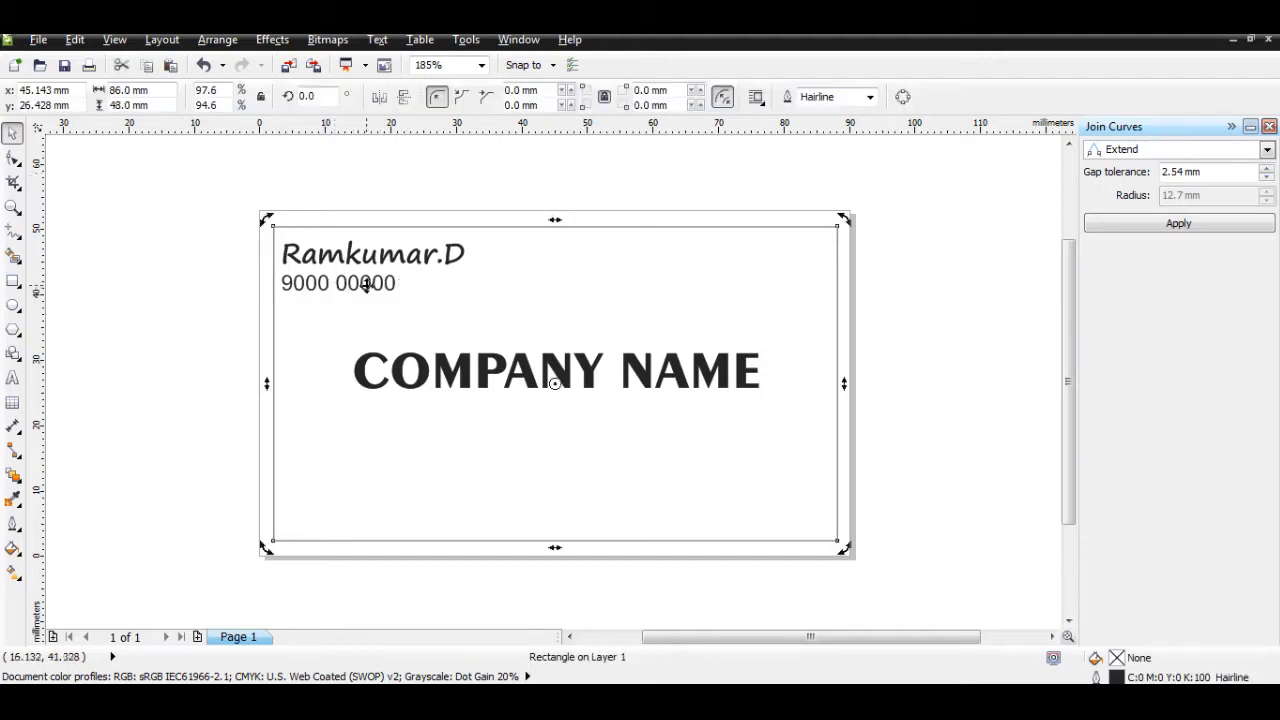
pyautogui.click(376, 288)
pyautogui.click(380, 290)
pyautogui.moveTo(370, 285); pyautogui.dragTo(425, 291)
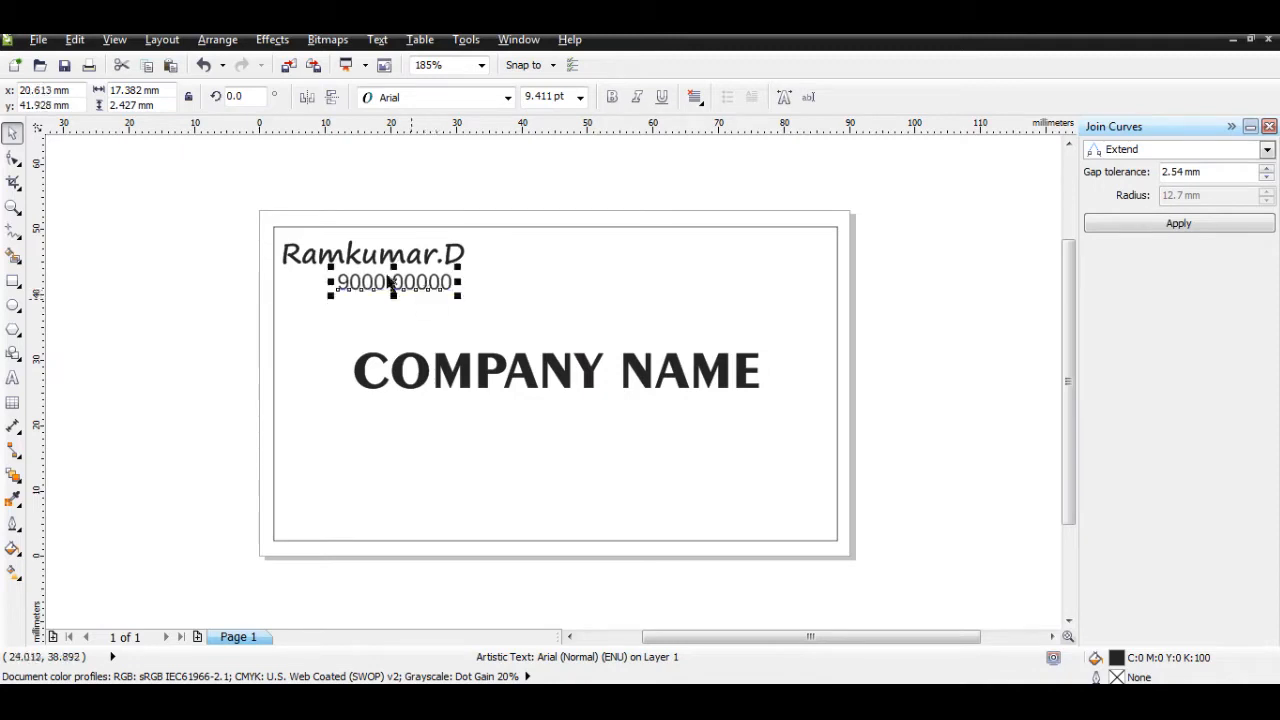
pyautogui.click(407, 177)
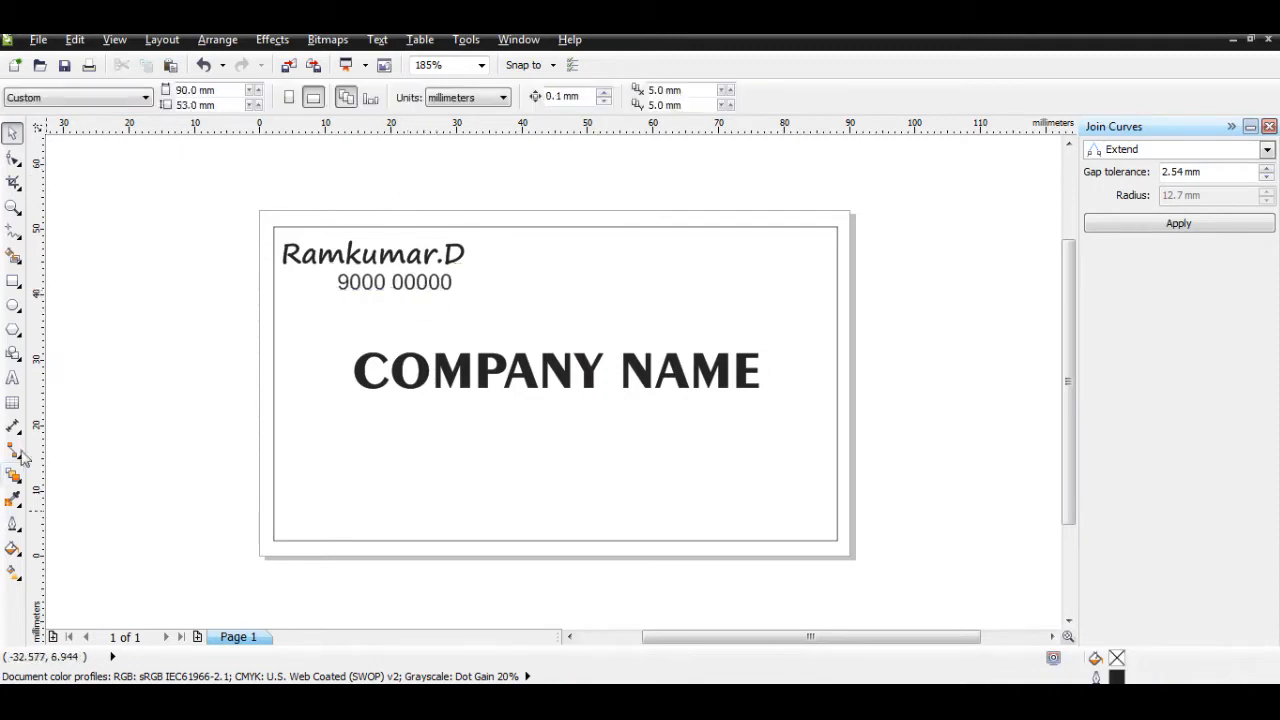
pyautogui.click(13, 379)
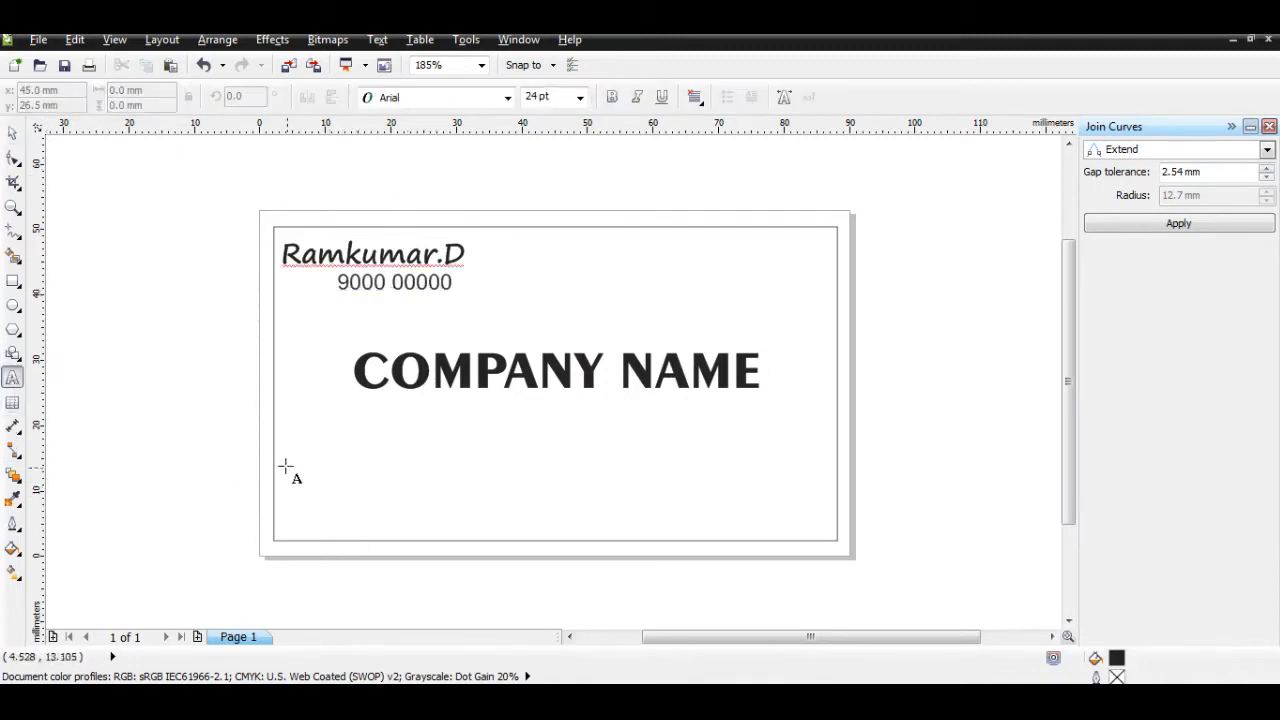
# Step: Draw a paragraph text frame across the card's lower area and type an address line
pyautogui.moveTo(284, 464); pyautogui.dragTo(823, 531)
pyautogui.write('Address :')
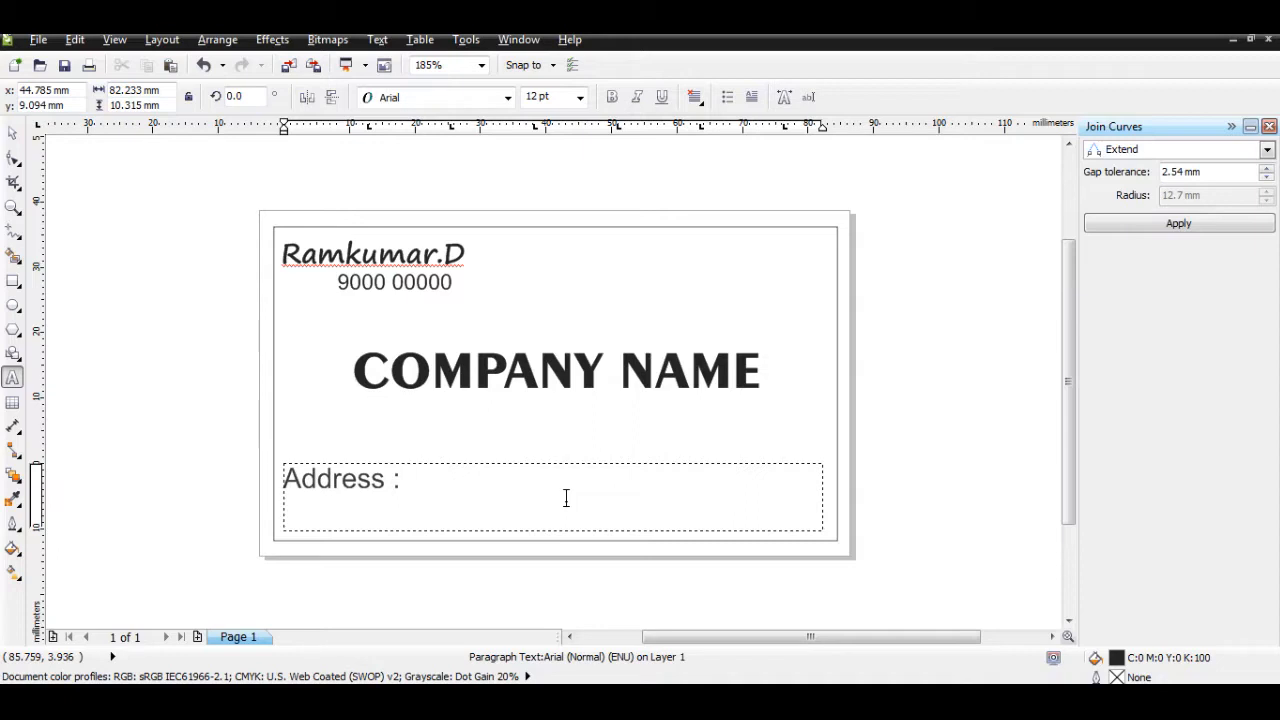
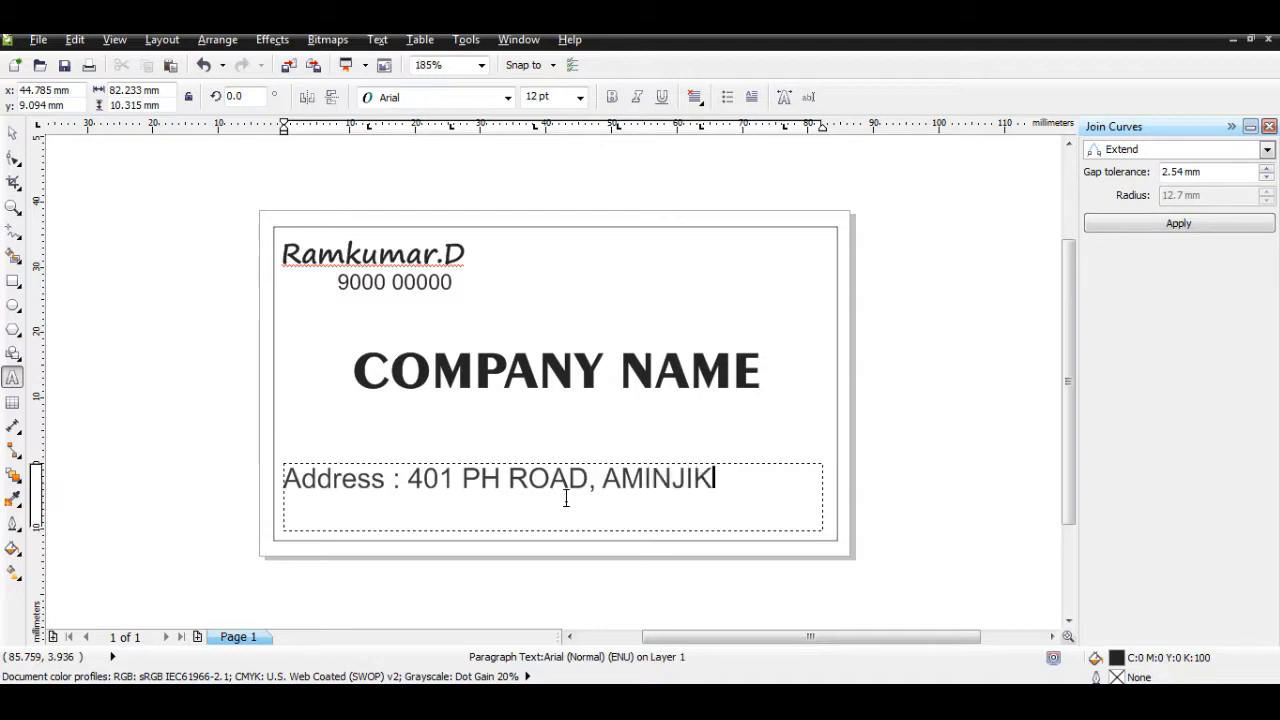
# Step: Trim the address text so it reads 'Address : CHENNAI'
pyautogui.press('BackSpace')
pyautogui.press('BackSpace')
pyautogui.press('BackSpace')
pyautogui.press('BackSpace')
pyautogui.press('BackSpace')
pyautogui.press('BackSpace')
pyautogui.press('BackSpace')
pyautogui.press('BackSpace')
pyautogui.press('BackSpace')
pyautogui.press('BackSpace')
pyautogui.press('BackSpace')
pyautogui.press('BackSpace')
pyautogui.press('BackSpace')
pyautogui.press('BackSpace')
pyautogui.press('BackSpace')
pyautogui.press('BackSpace')
pyautogui.press('BackSpace')
pyautogui.press('BackSpace')
pyautogui.press('BackSpace')
pyautogui.press('BackSpace')
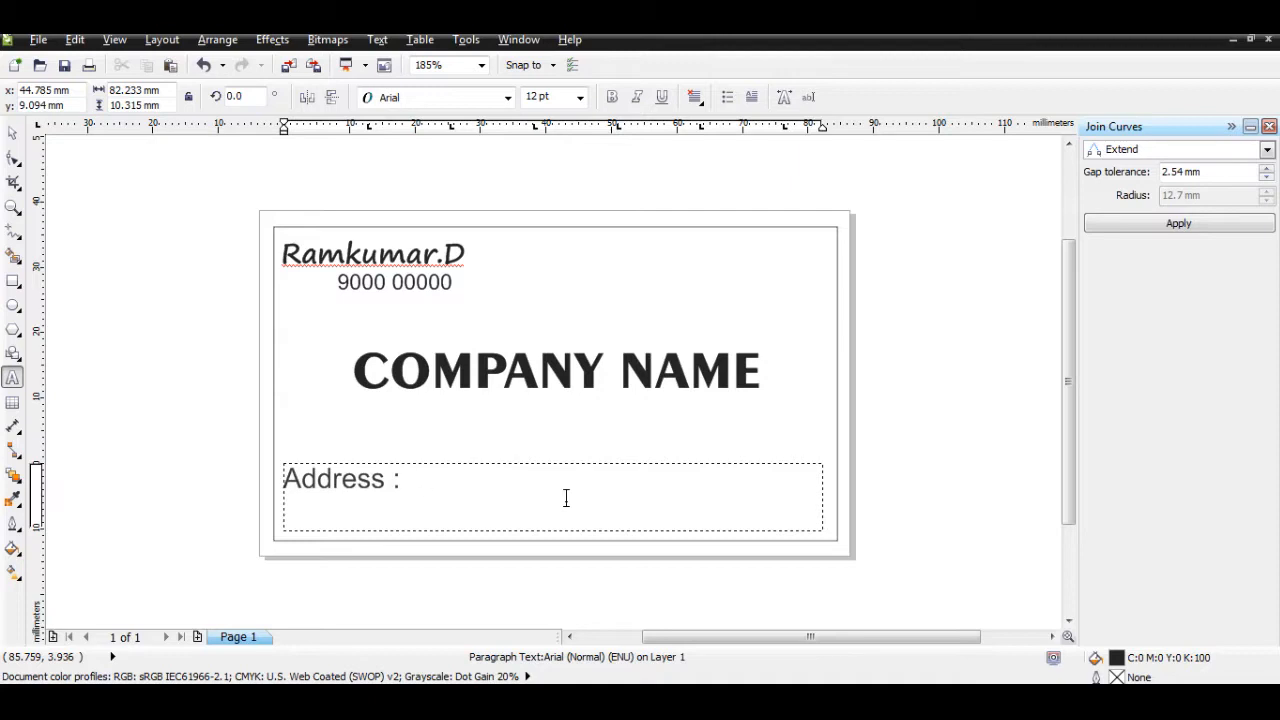
pyautogui.write('H')
pyautogui.press('BackSpace')
pyautogui.write('CHENNAI')
pyautogui.click(12, 132)
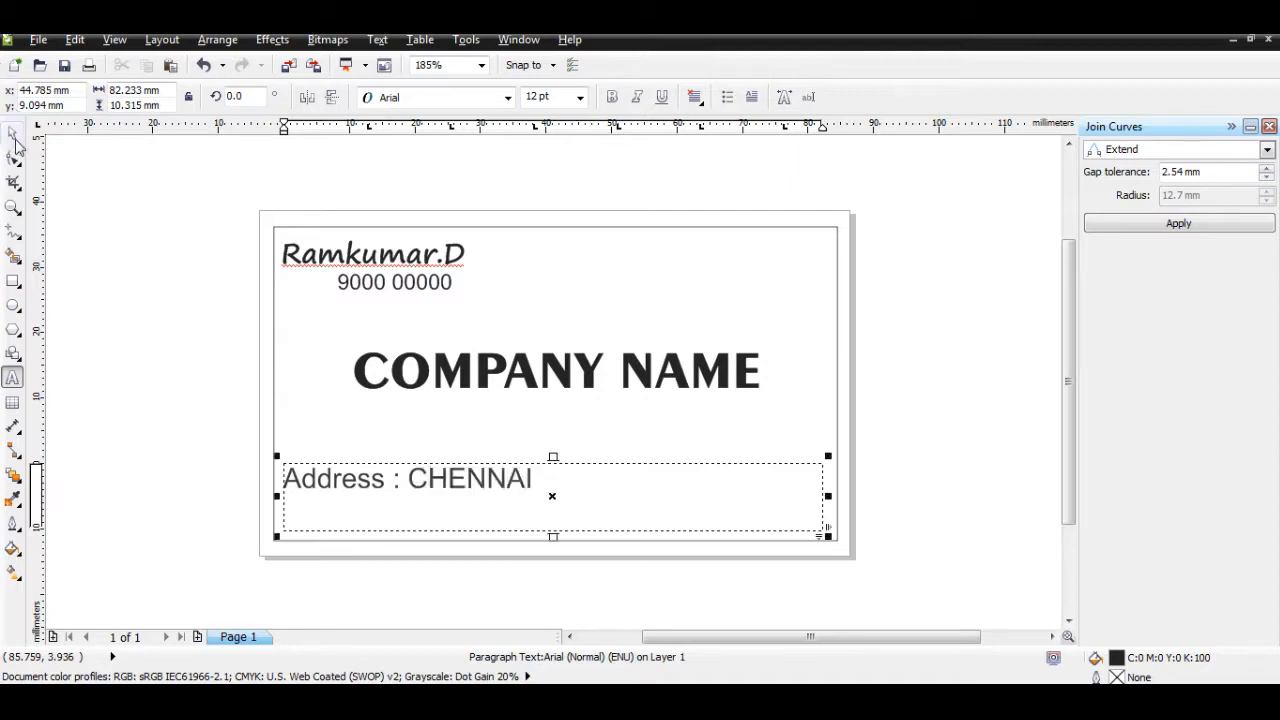
pyautogui.click(140, 226)
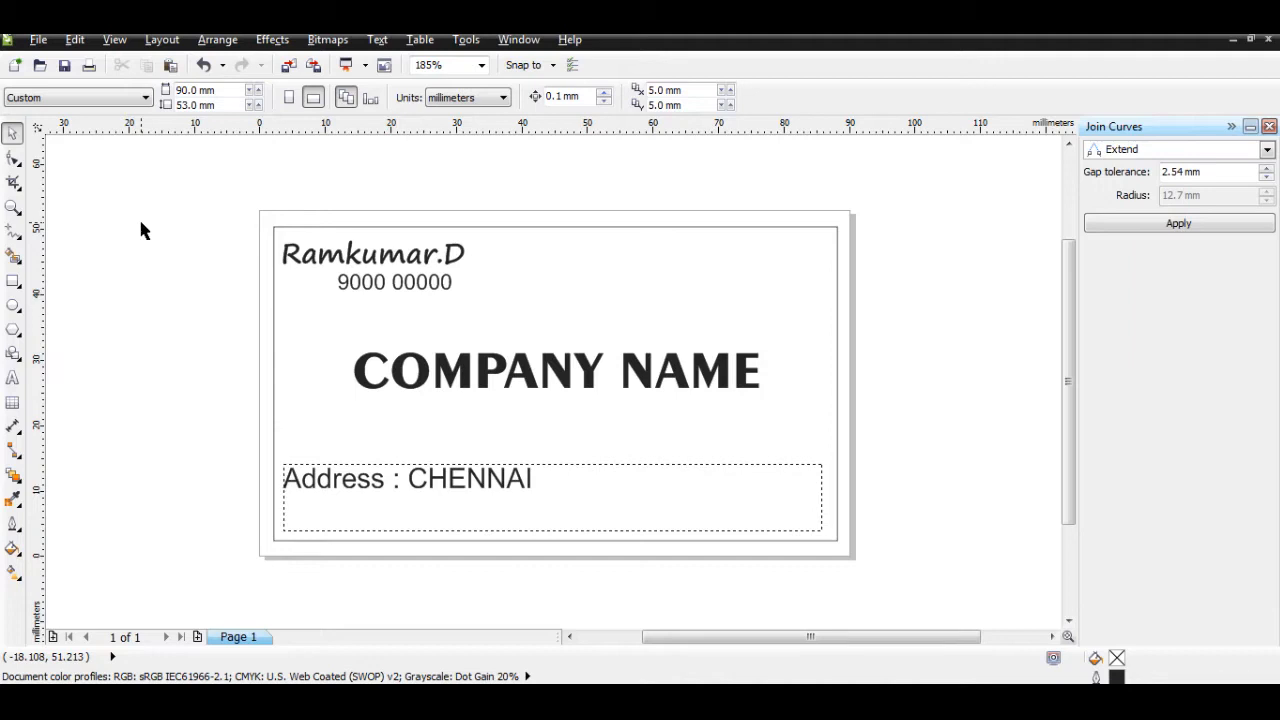
# Step: Erase the old address wording so the lower paragraph text frame is empty
pyautogui.doubleClick(485, 480)
pyautogui.tripleClick(408, 480)
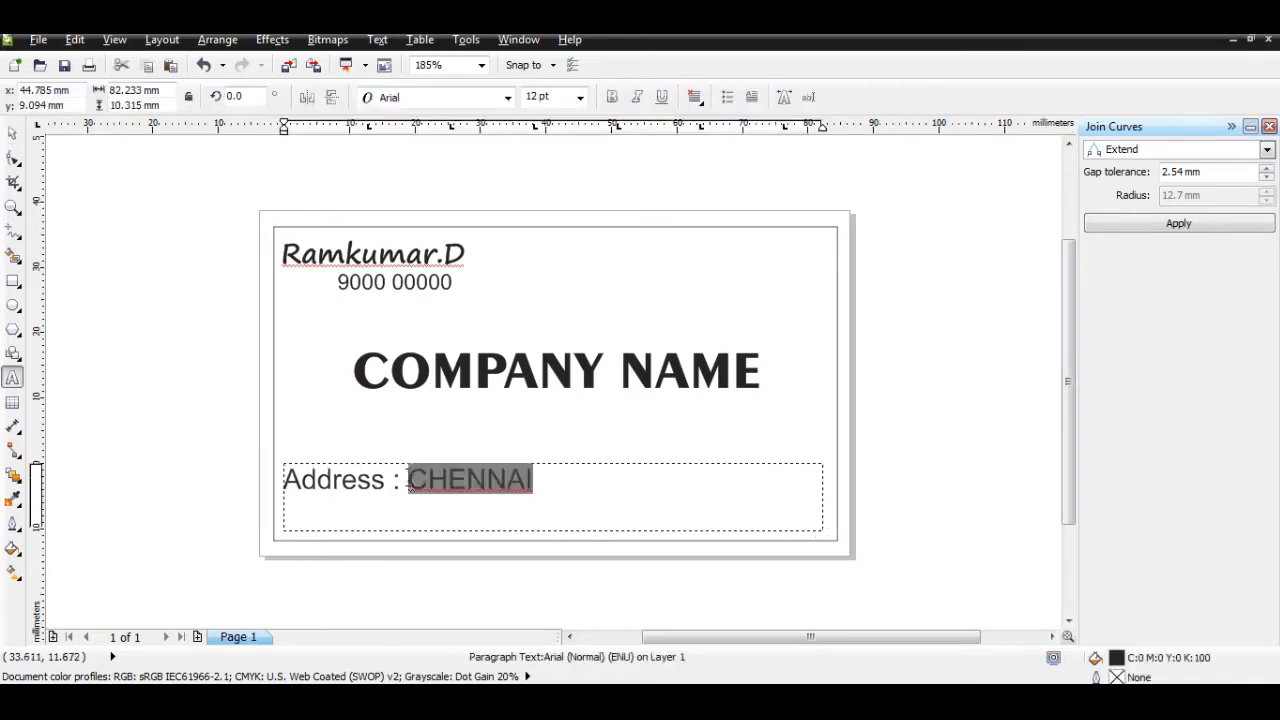
pyautogui.write('NEW')
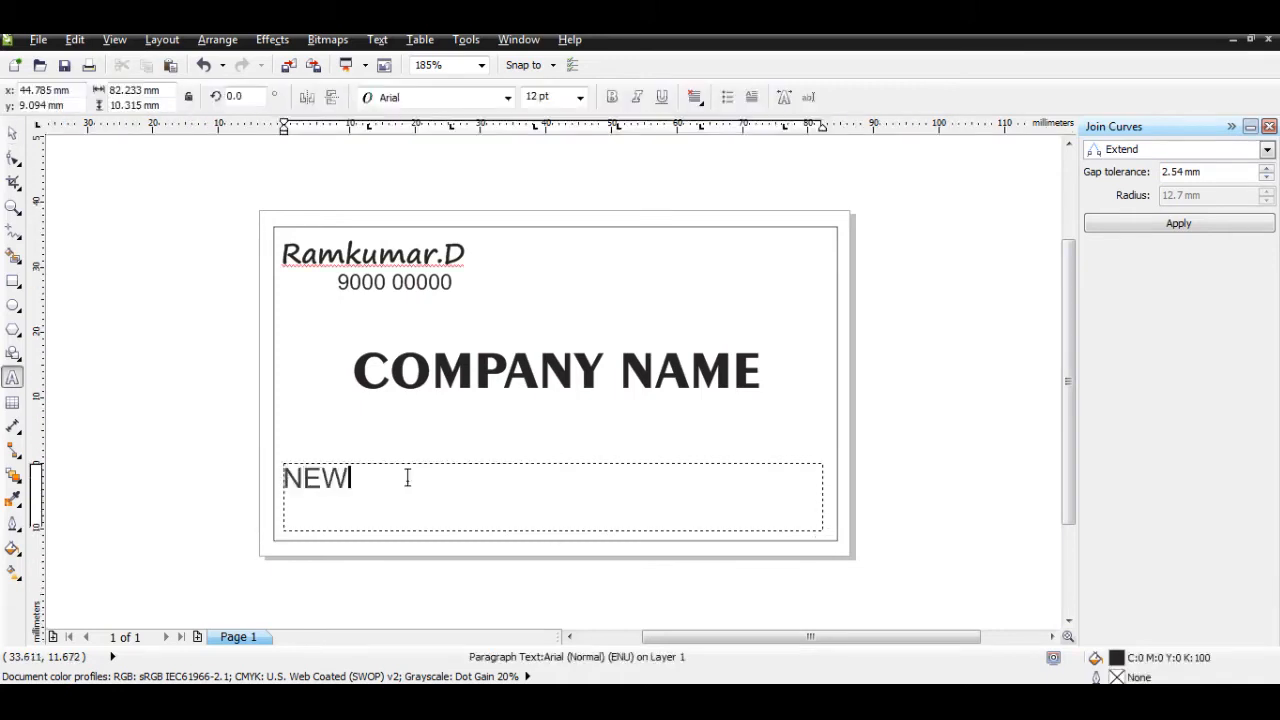
pyautogui.press('BackSpace')
pyautogui.press('BackSpace')
pyautogui.press('BackSpace')
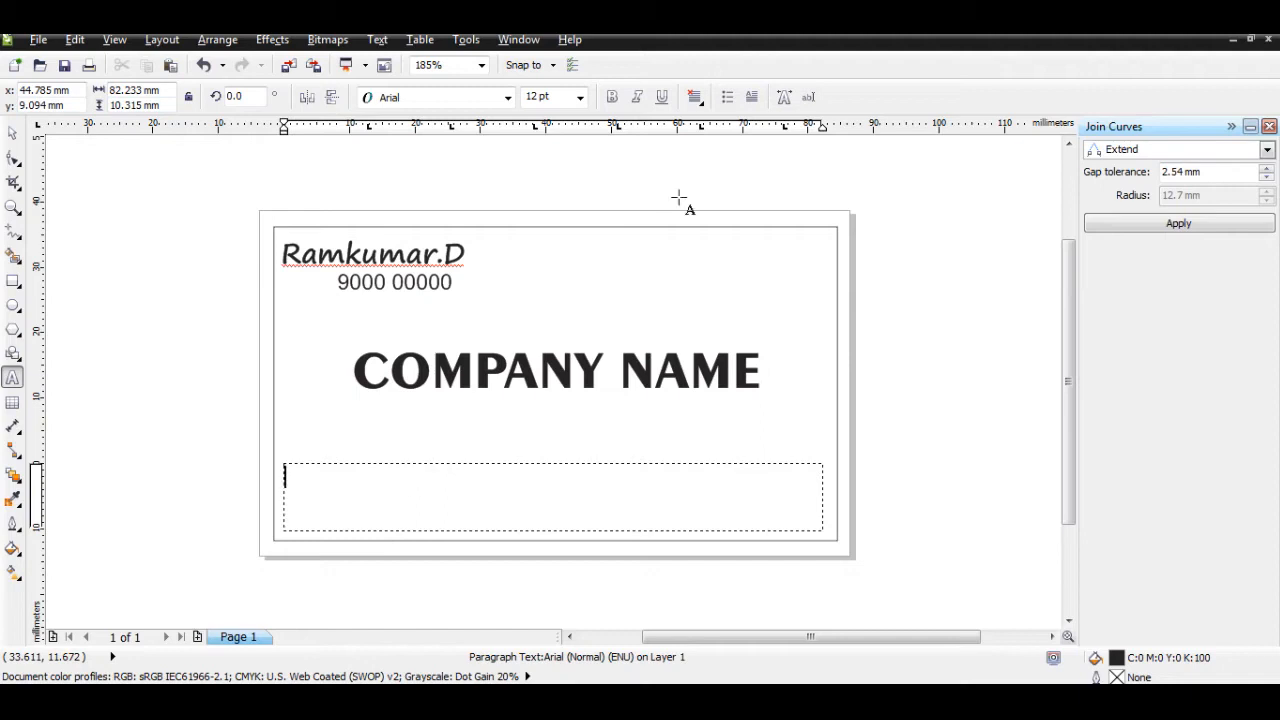
pyautogui.click(694, 97)
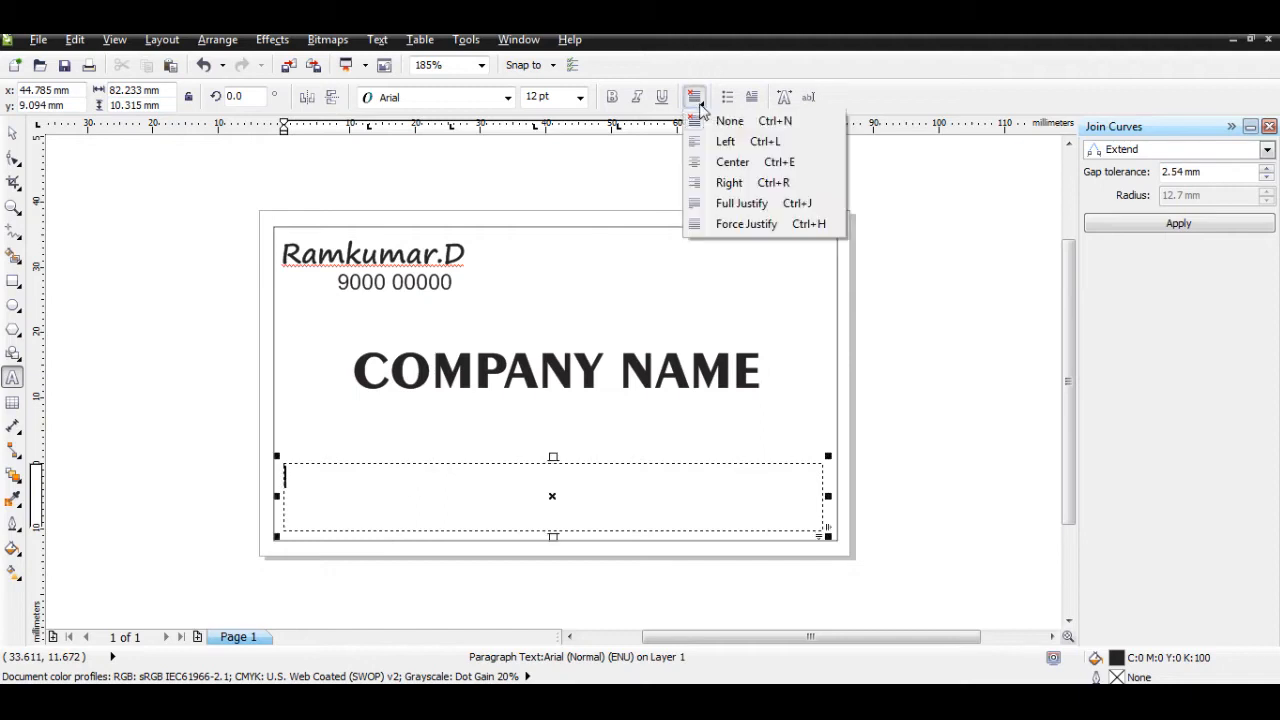
# Step: Centre-align the address box and type 'New Street, New Address' as its first line
pyautogui.click(737, 166)
pyautogui.write('n')
pyautogui.press('BackSpace')
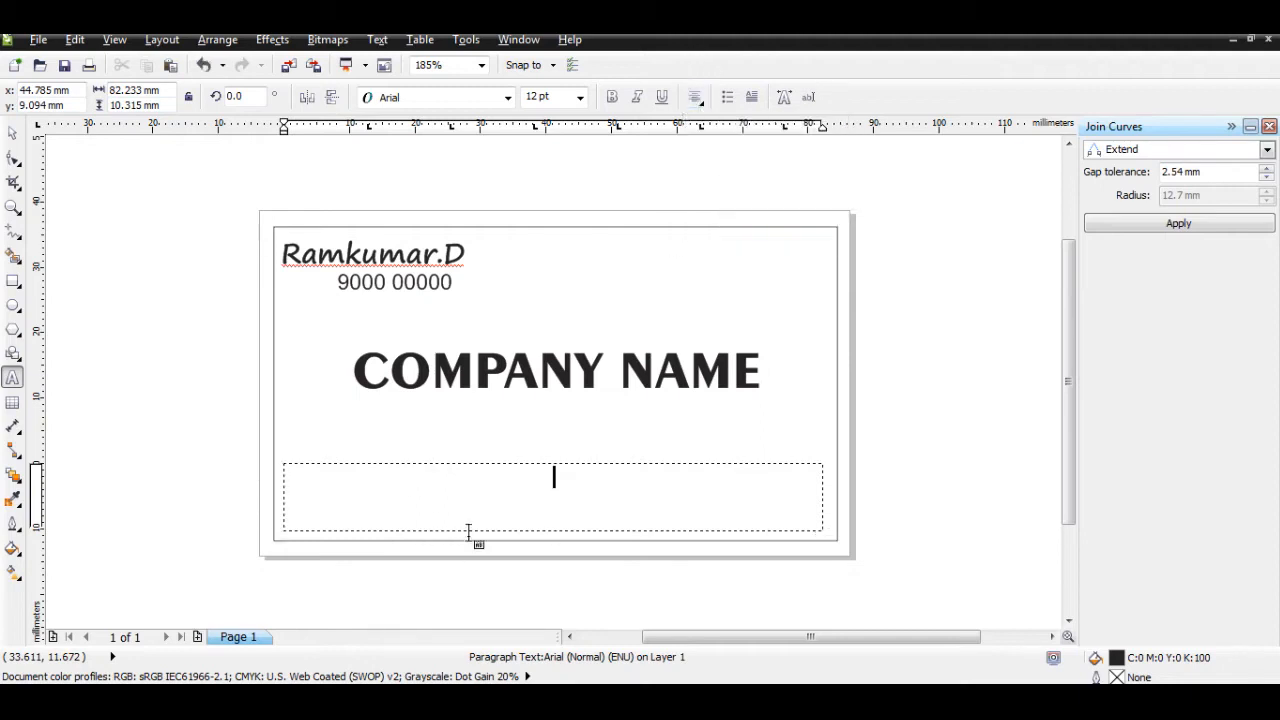
pyautogui.press('BackSpace')
pyautogui.write('n')
pyautogui.press('BackSpace')
pyautogui.write('New Street, ')
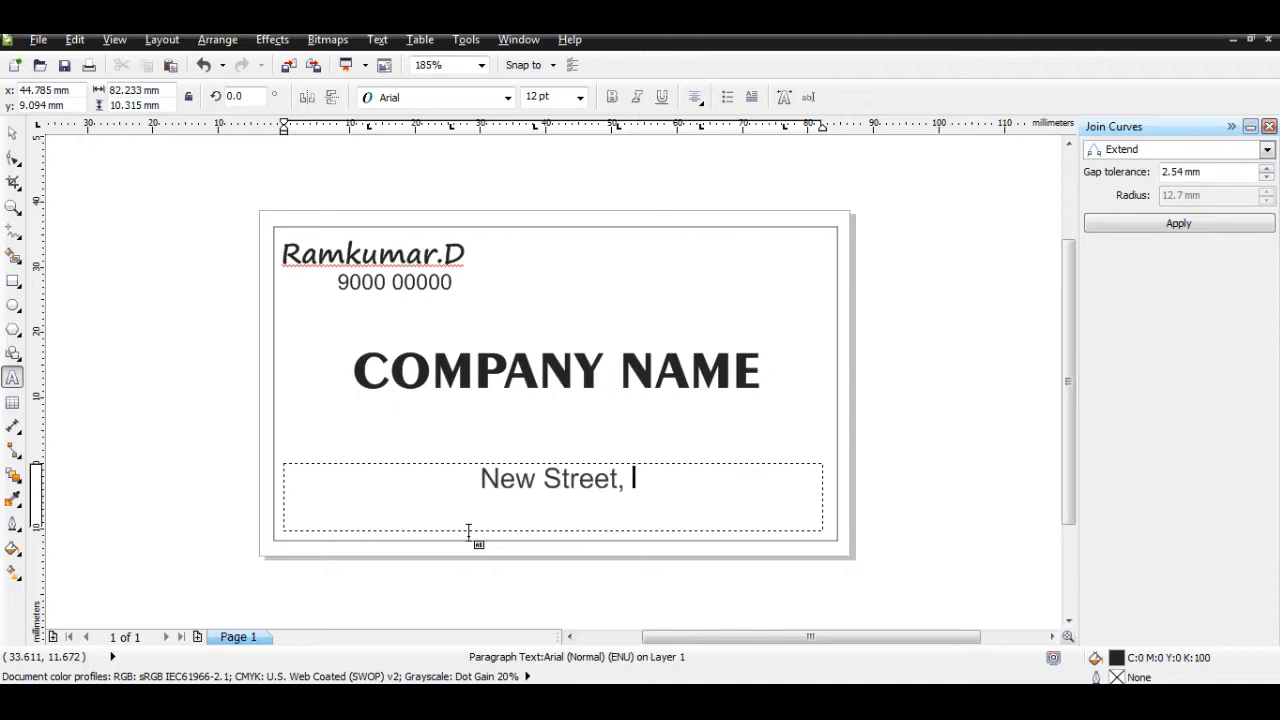
pyautogui.write('New')
pyautogui.write(' Address')
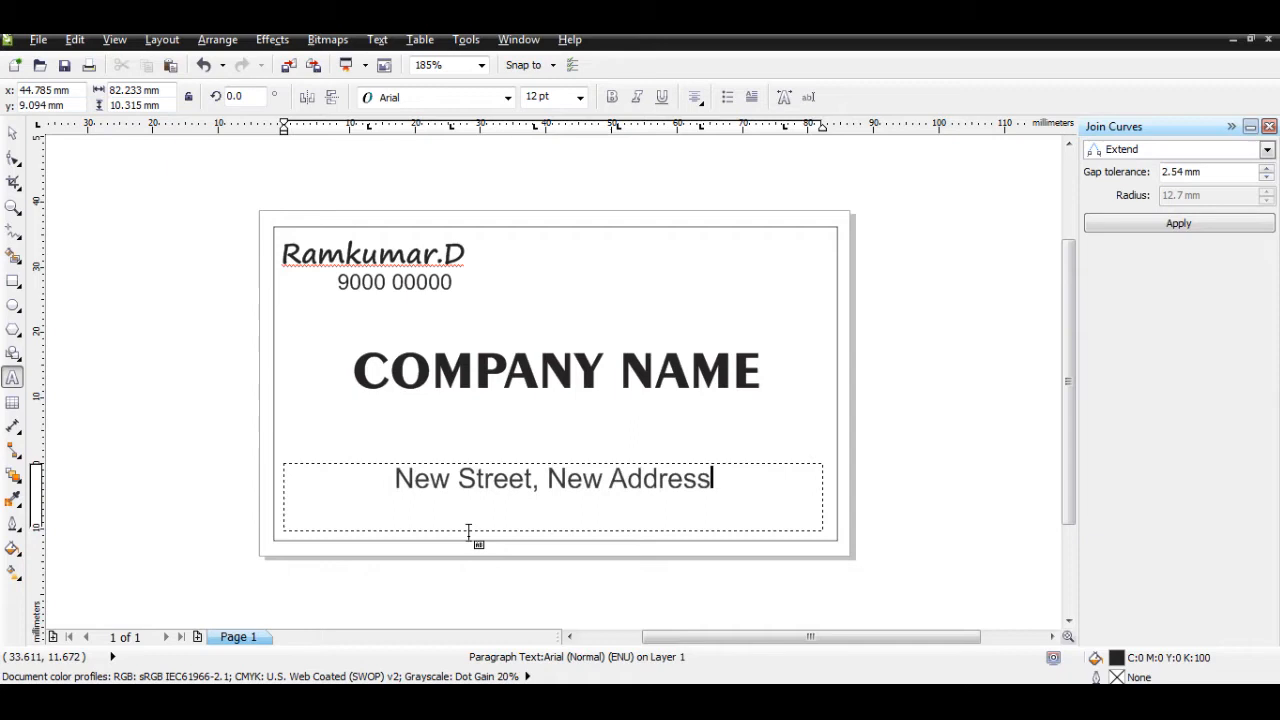
# Step: Add a second centred line reading 'City Name , Pin Code'
pyautogui.press('Return')
pyautogui.write('City Nam')
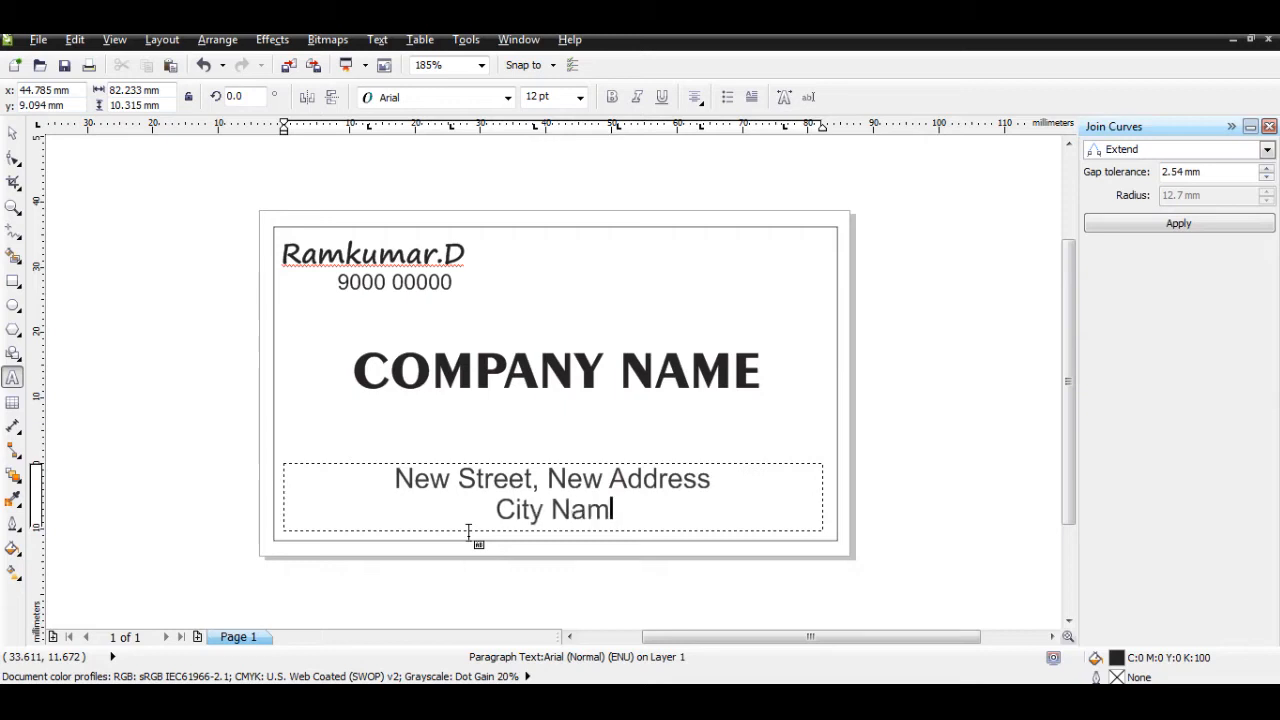
pyautogui.write('e , pi')
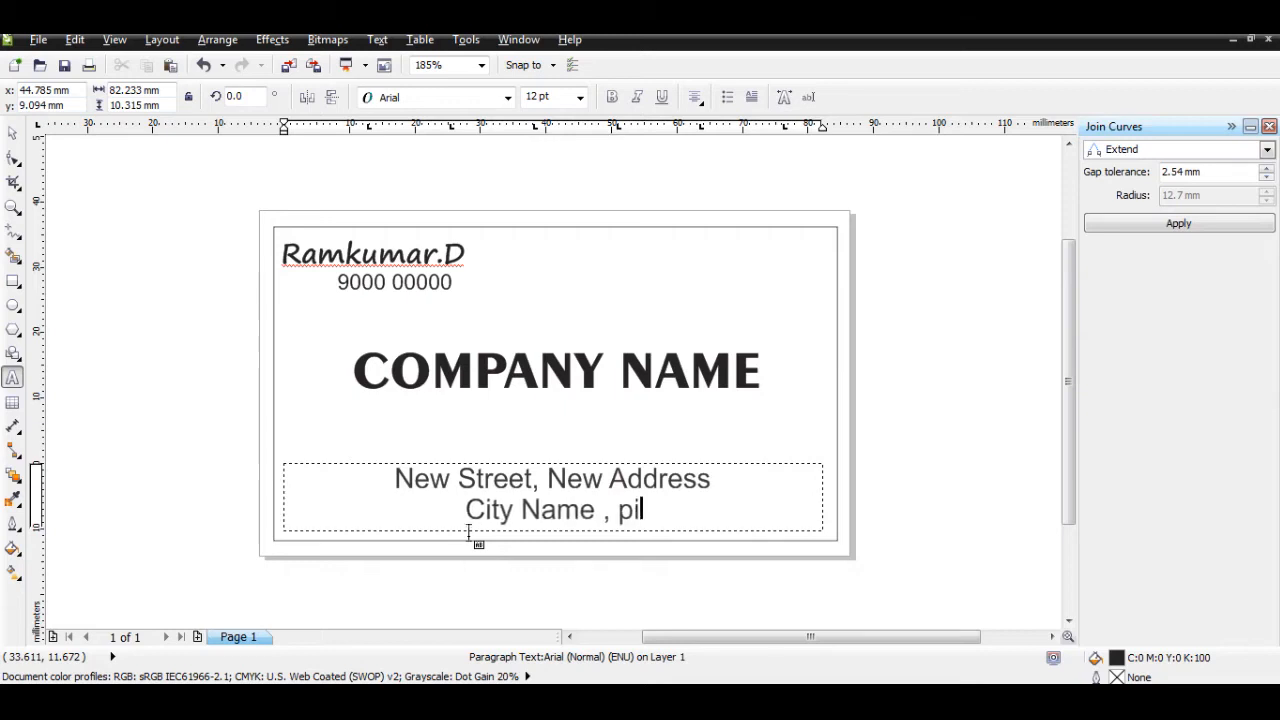
pyautogui.press('BackSpace')
pyautogui.press('BackSpace')
pyautogui.write('Pin code')
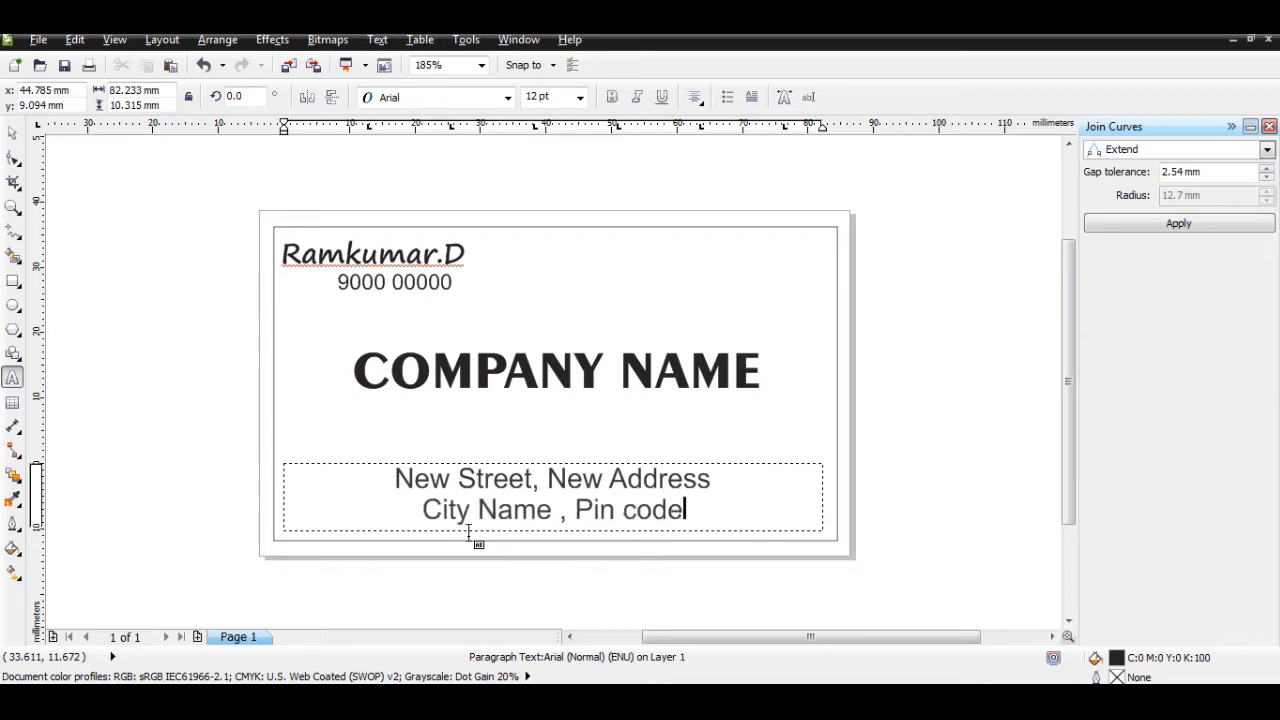
pyautogui.press('BackSpace')
pyautogui.press('BackSpace')
pyautogui.press('BackSpace')
pyautogui.press('BackSpace')
pyautogui.write('C')
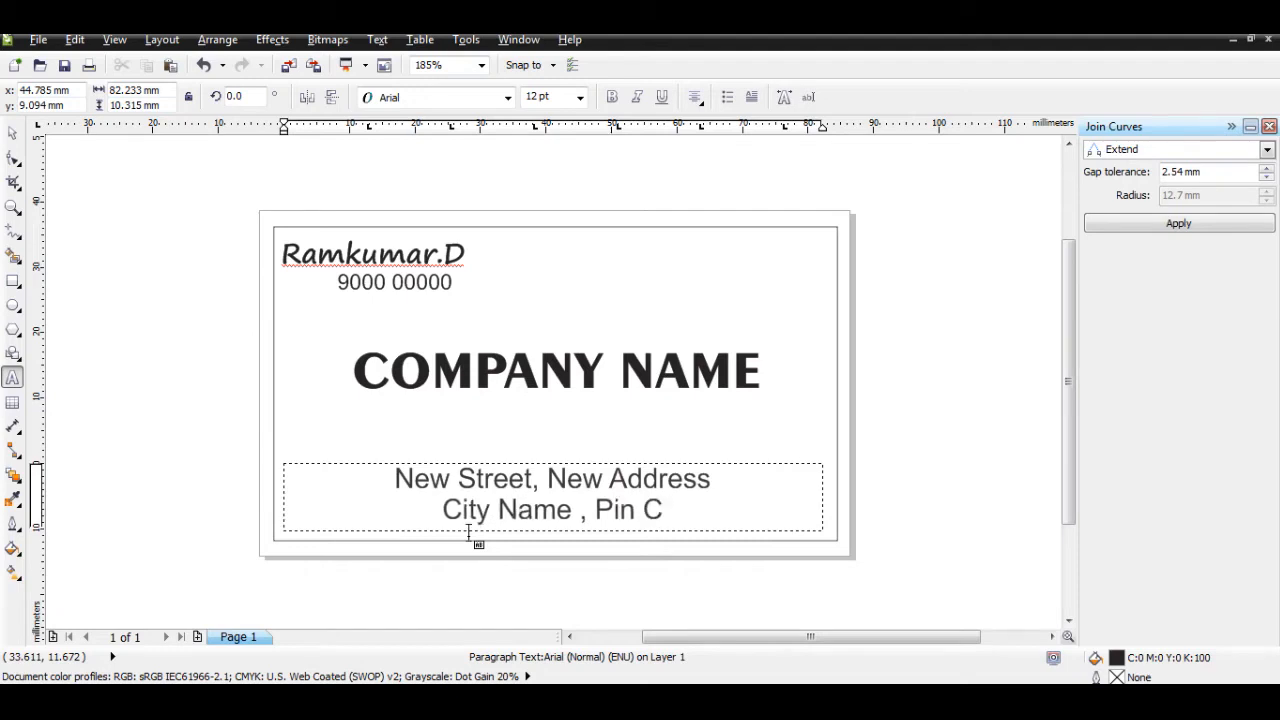
pyautogui.write('ode')
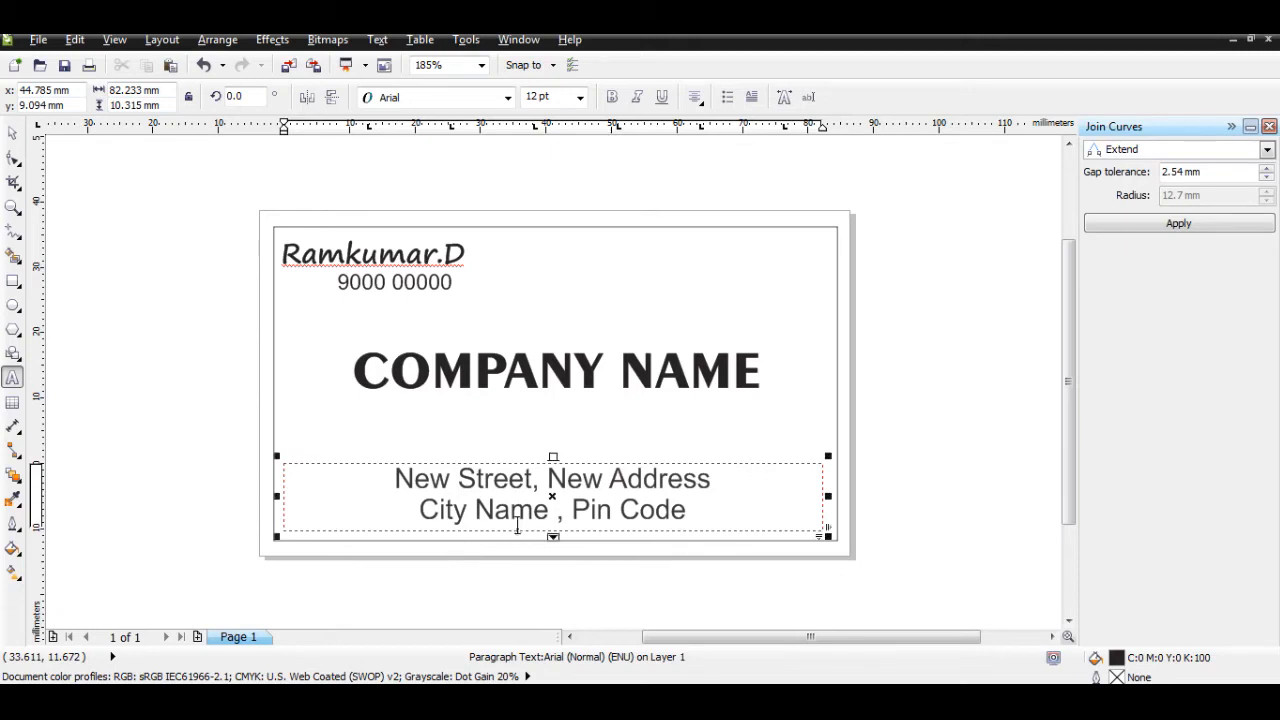
# Step: Lengthen the address frame and add 'Phone :', 'web:' and 'email' lines below
pyautogui.moveTo(552, 535); pyautogui.dragTo(553, 620)
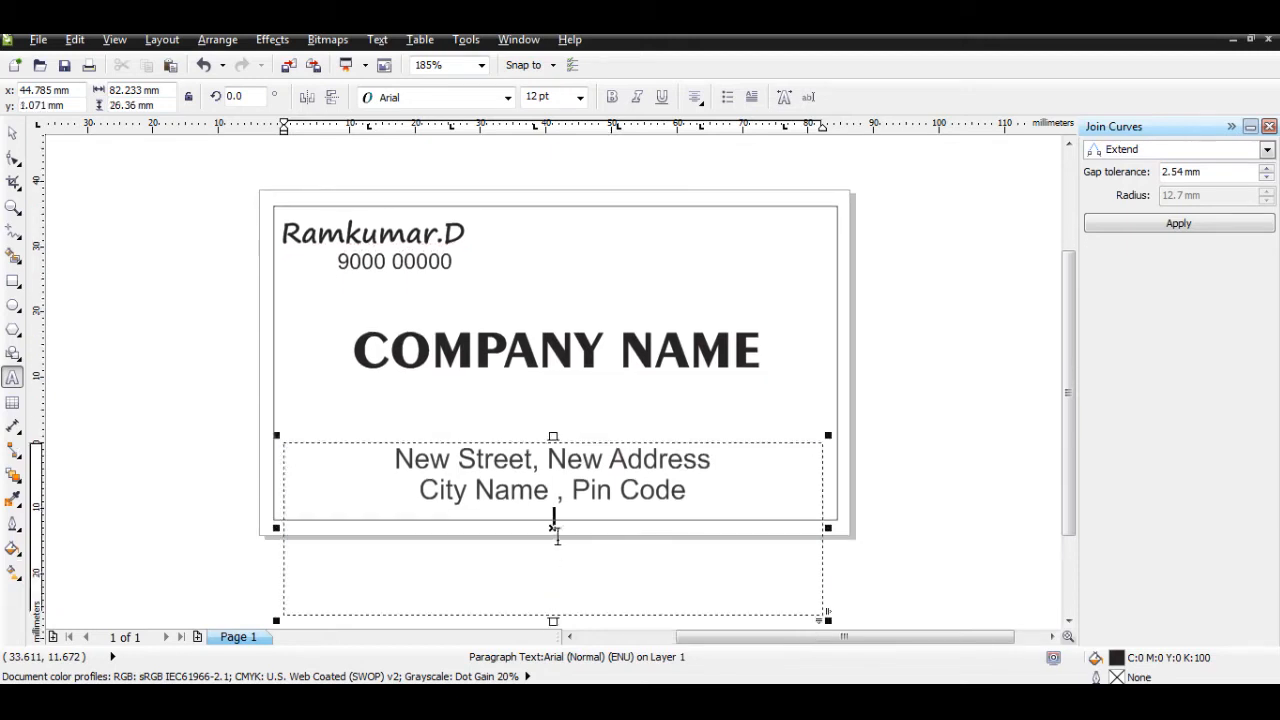
pyautogui.write('Phone :')
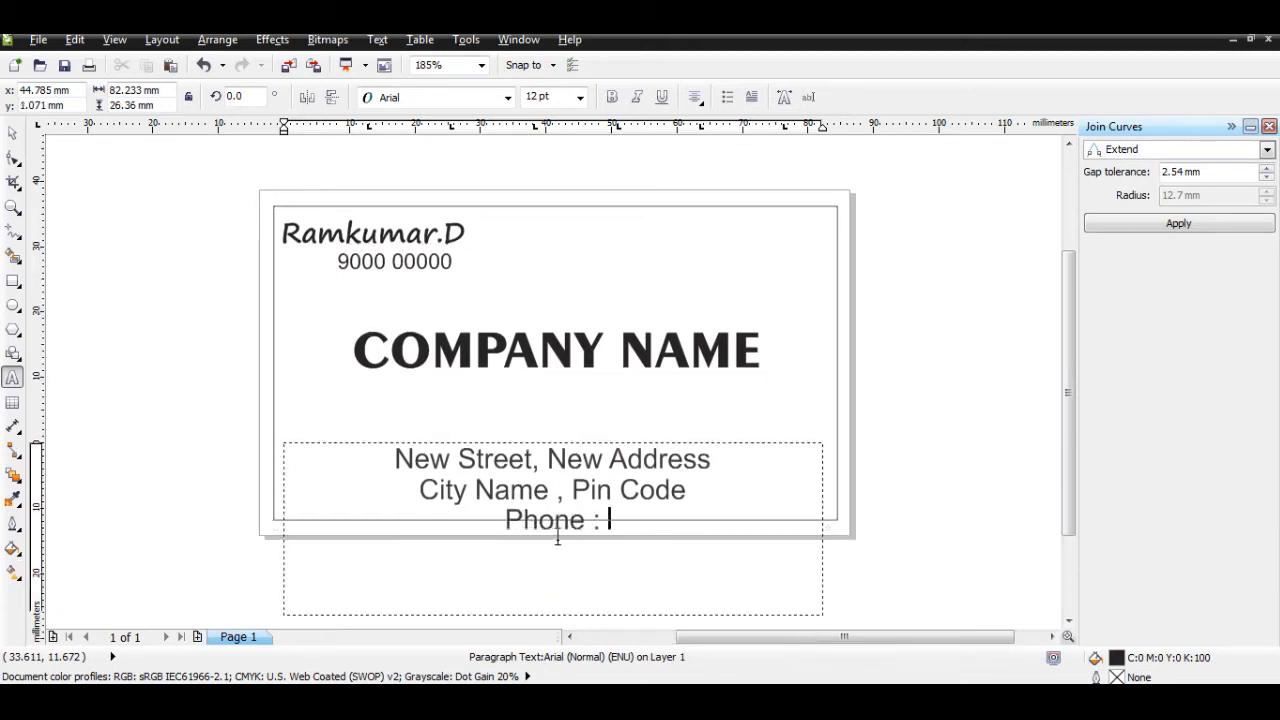
pyautogui.press('Return')
pyautogui.write('web:')
pyautogui.press('Return')
pyautogui.write('email')
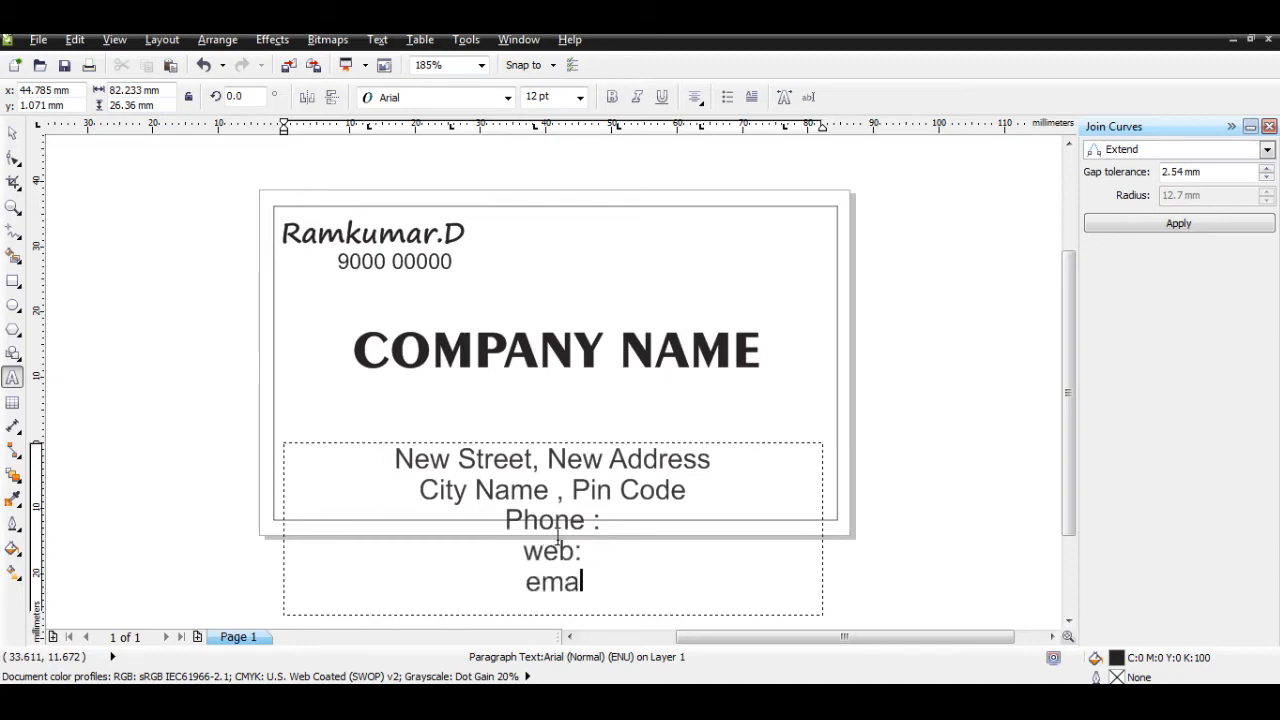
# Step: Set the whole address block to 11 pt
pyautogui.hotkey('ctrl', 'a')
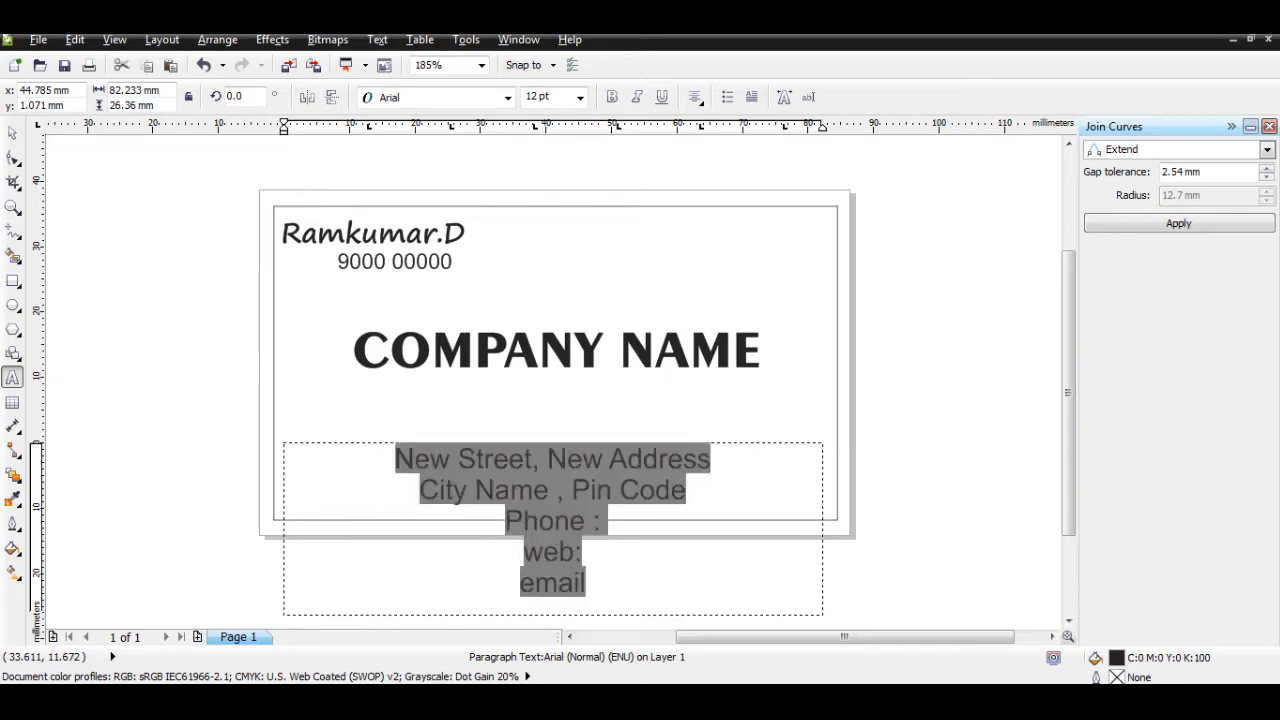
pyautogui.click(580, 97)
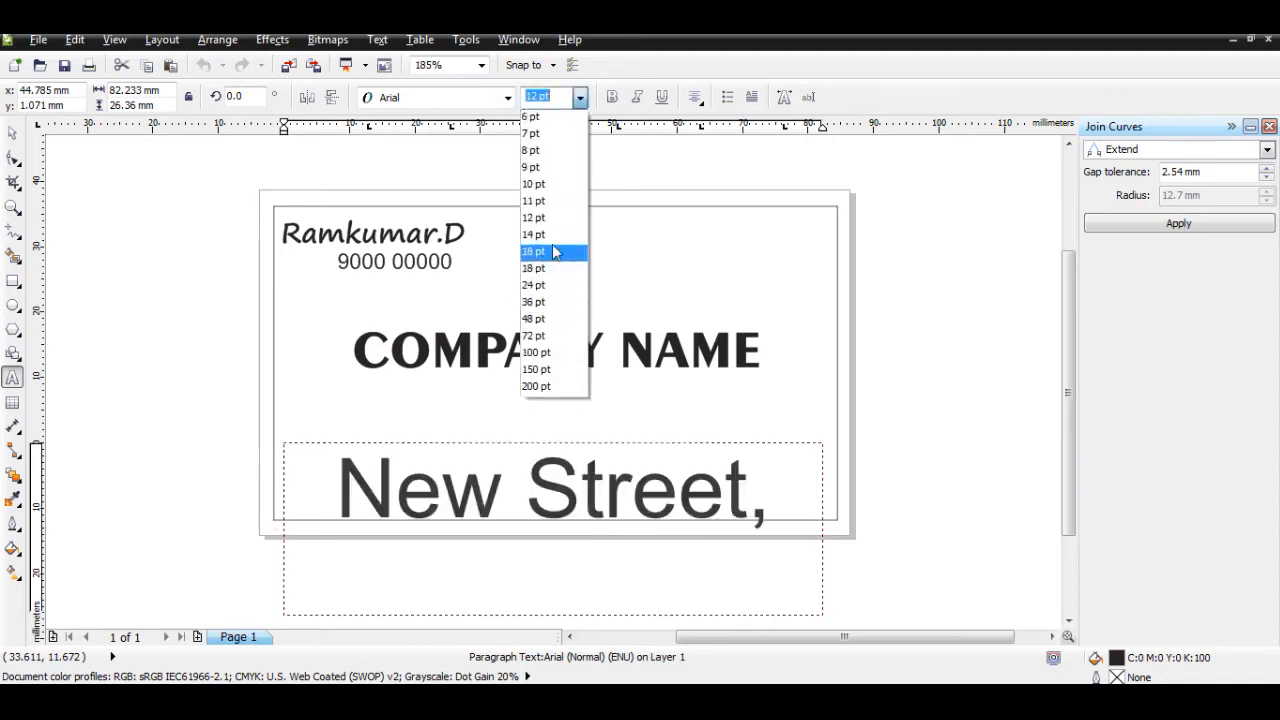
pyautogui.click(545, 200)
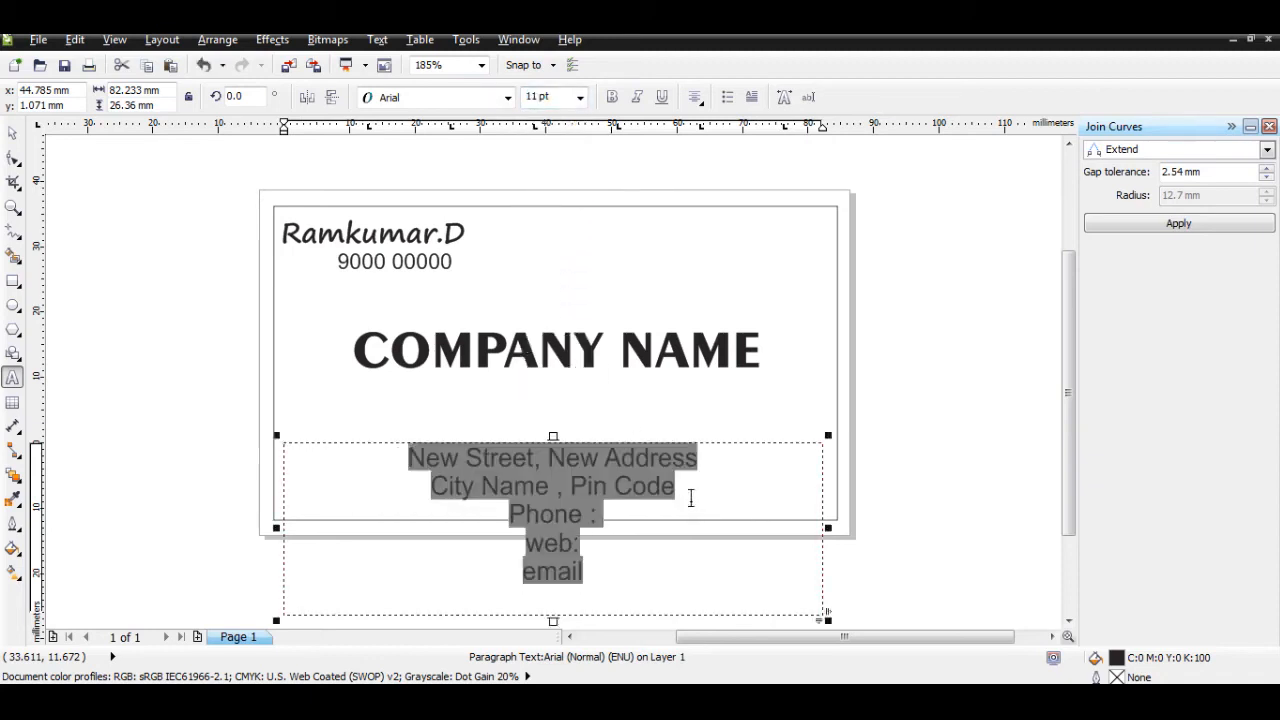
pyautogui.click(637, 516)
pyautogui.moveTo(620, 514); pyautogui.dragTo(508, 514)
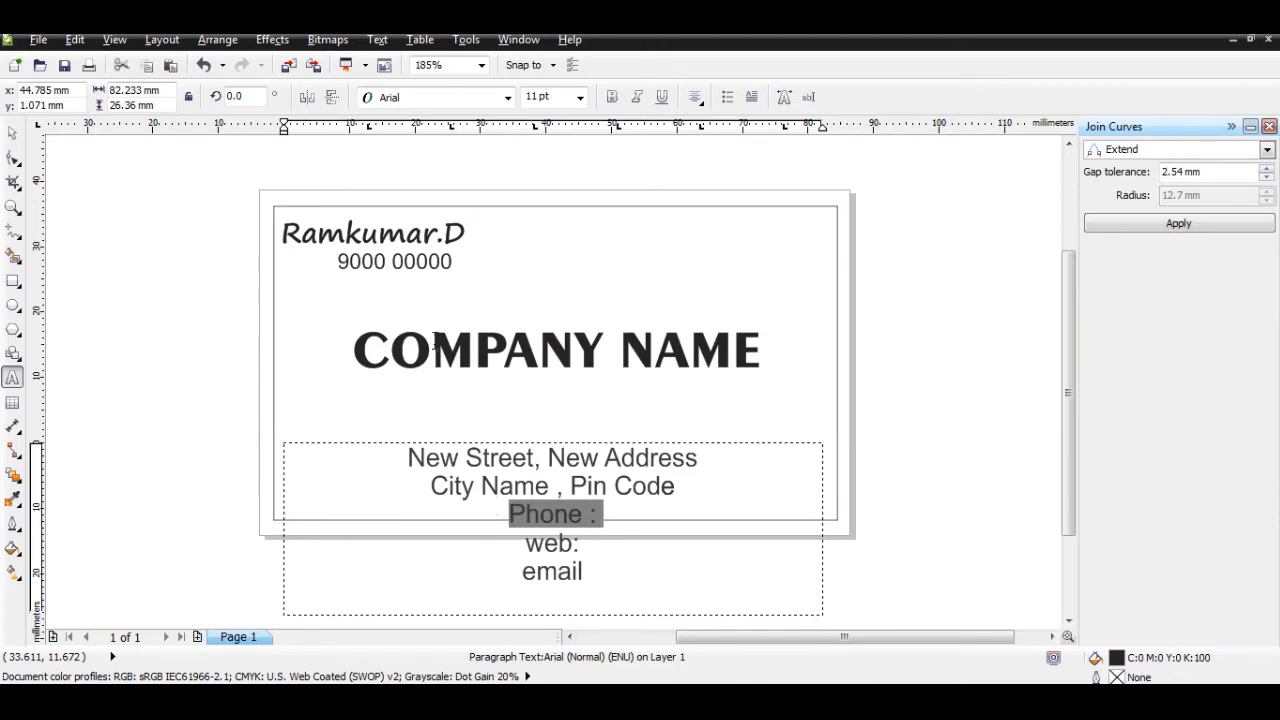
pyautogui.write('900')
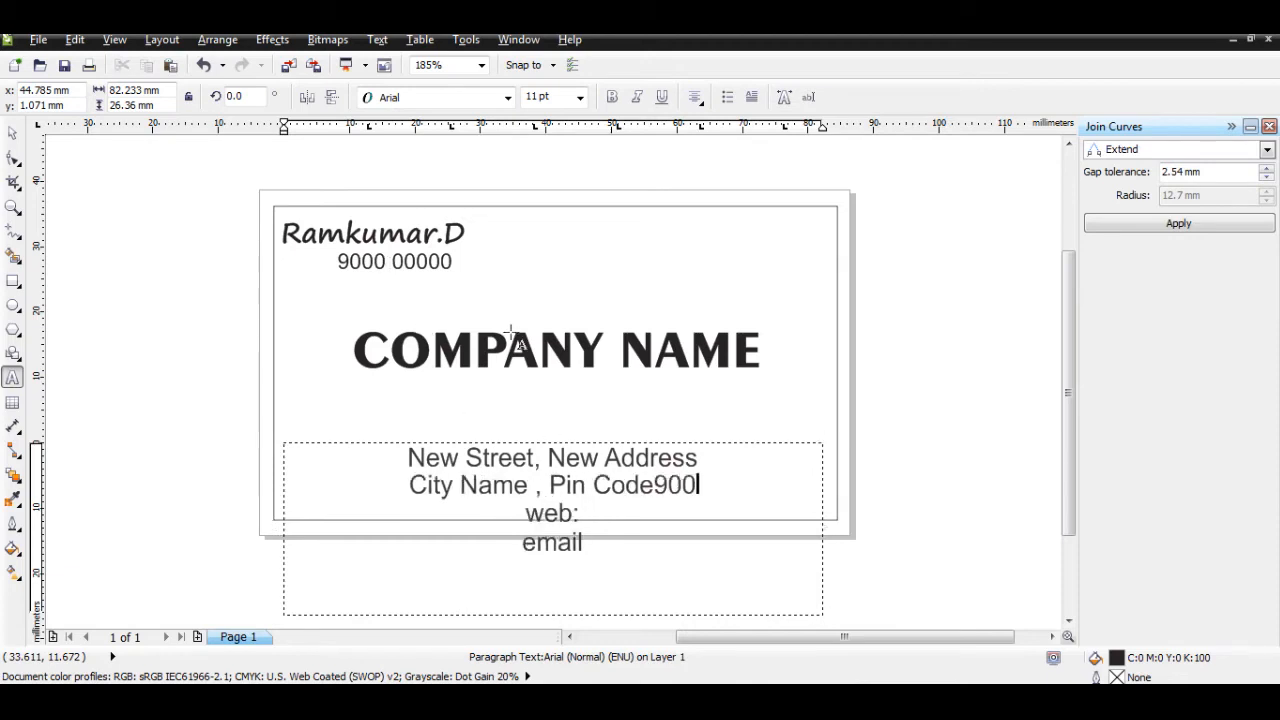
pyautogui.press('BackSpace')
pyautogui.press('BackSpace')
pyautogui.press('BackSpace')
pyautogui.press('Return')
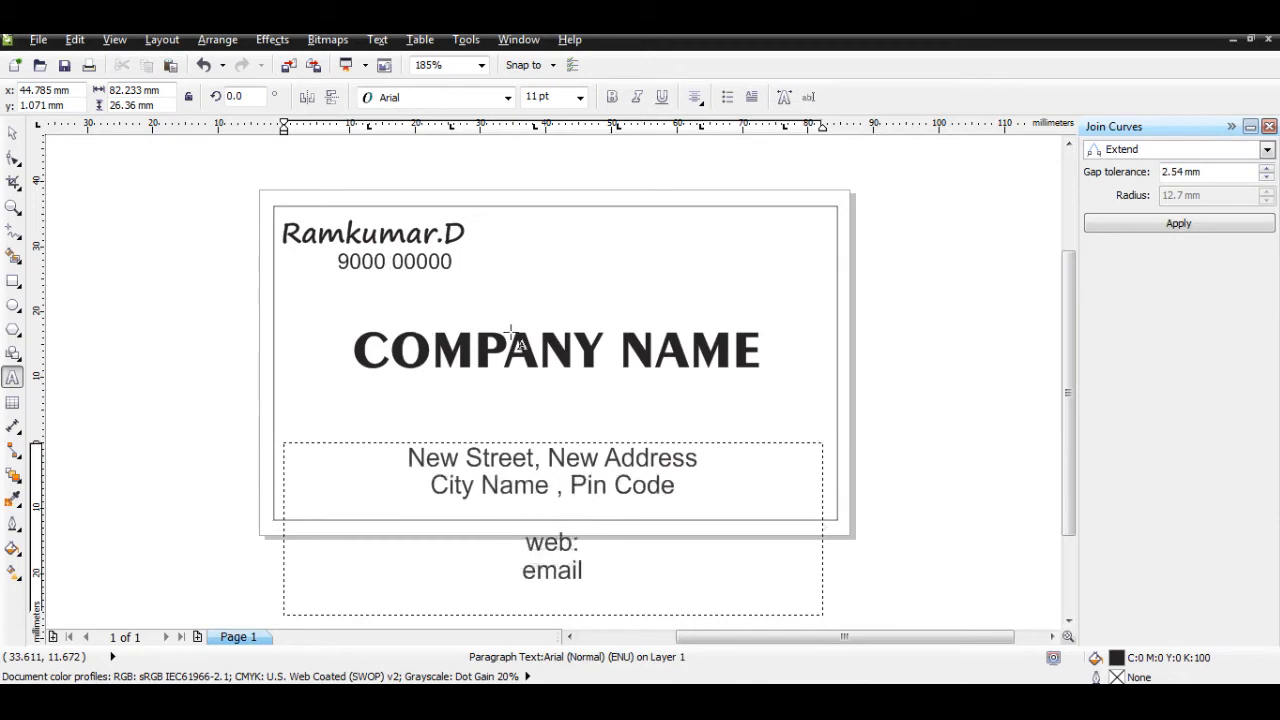
pyautogui.write('9000')
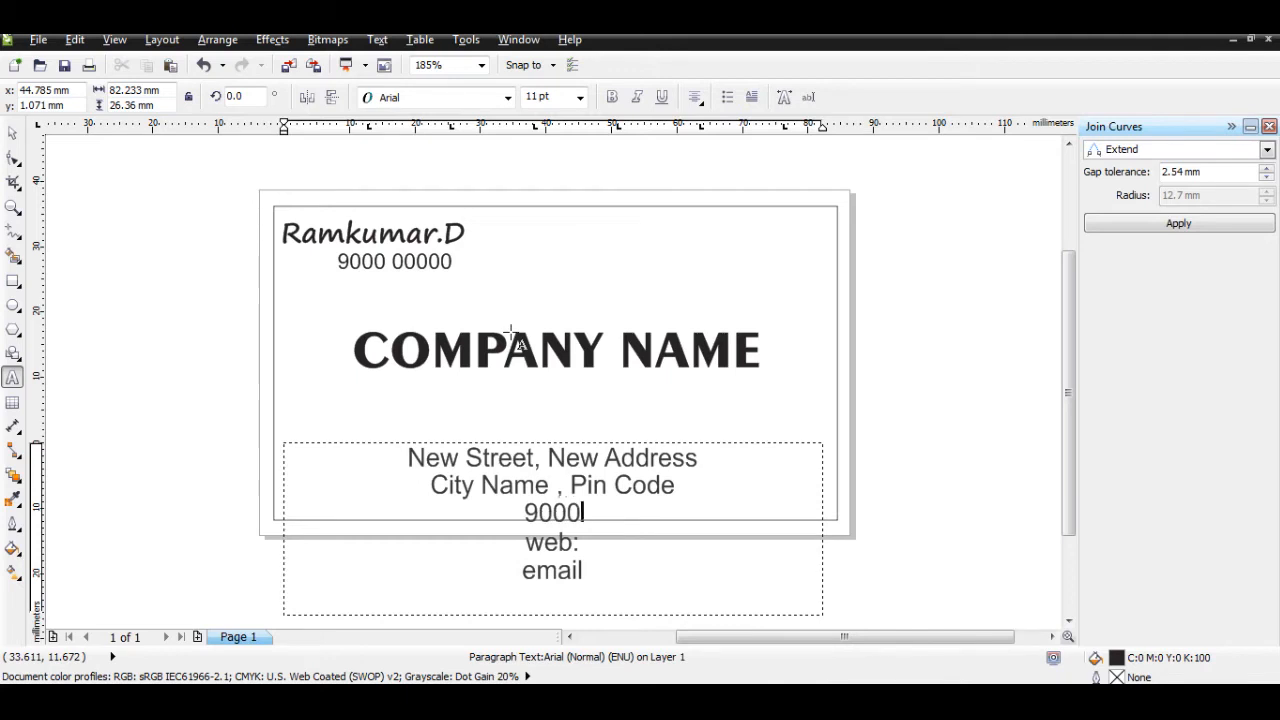
pyautogui.write(' 000 00')
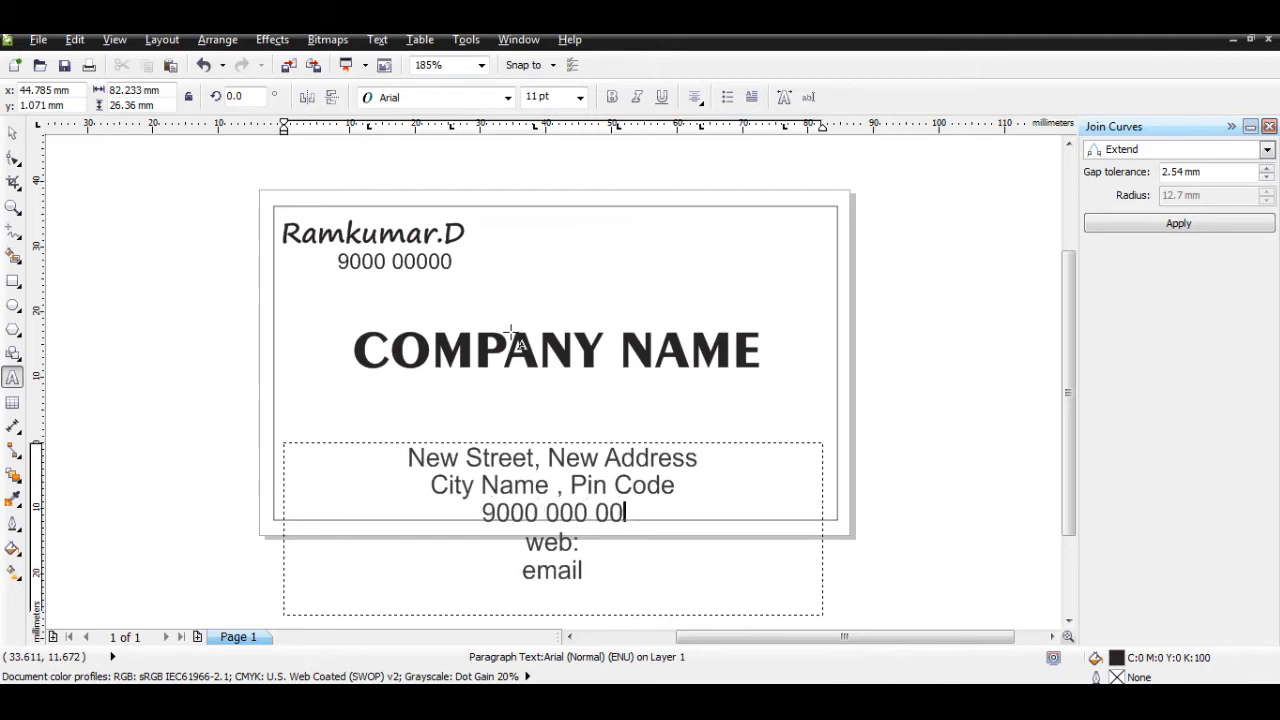
pyautogui.write(' ,www')
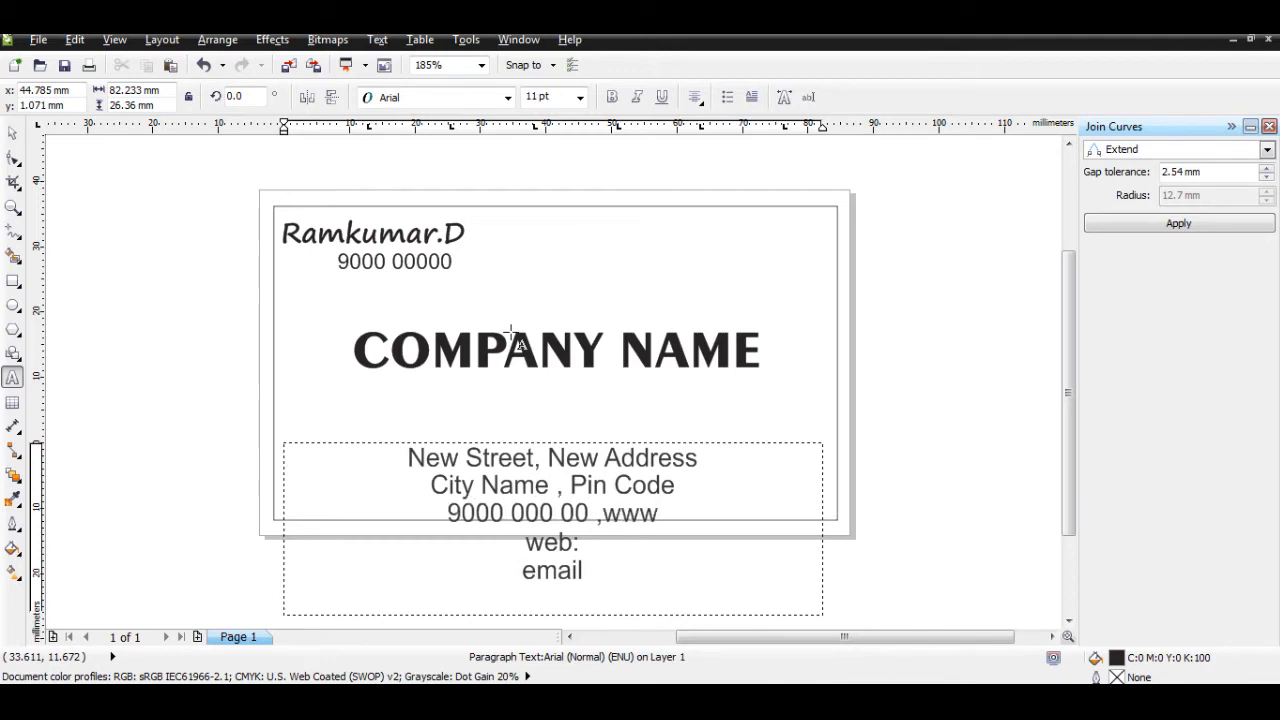
pyautogui.write('.websi')
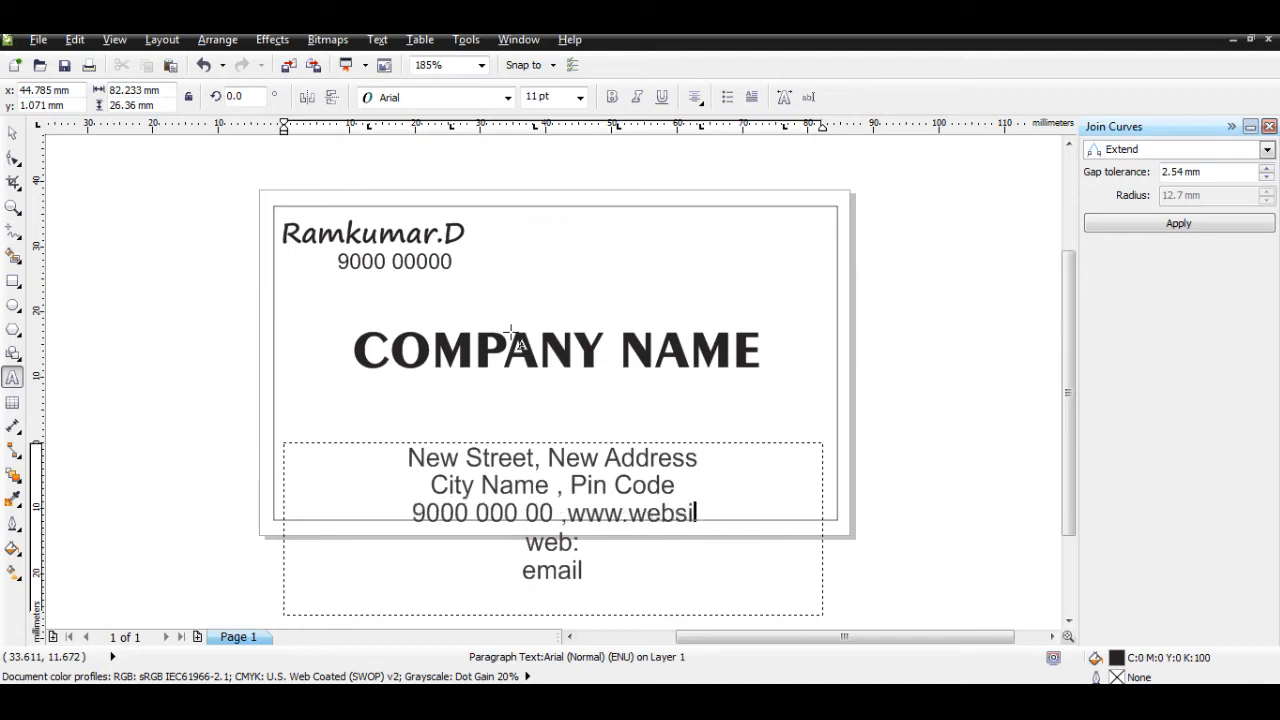
pyautogui.write('tename.com')
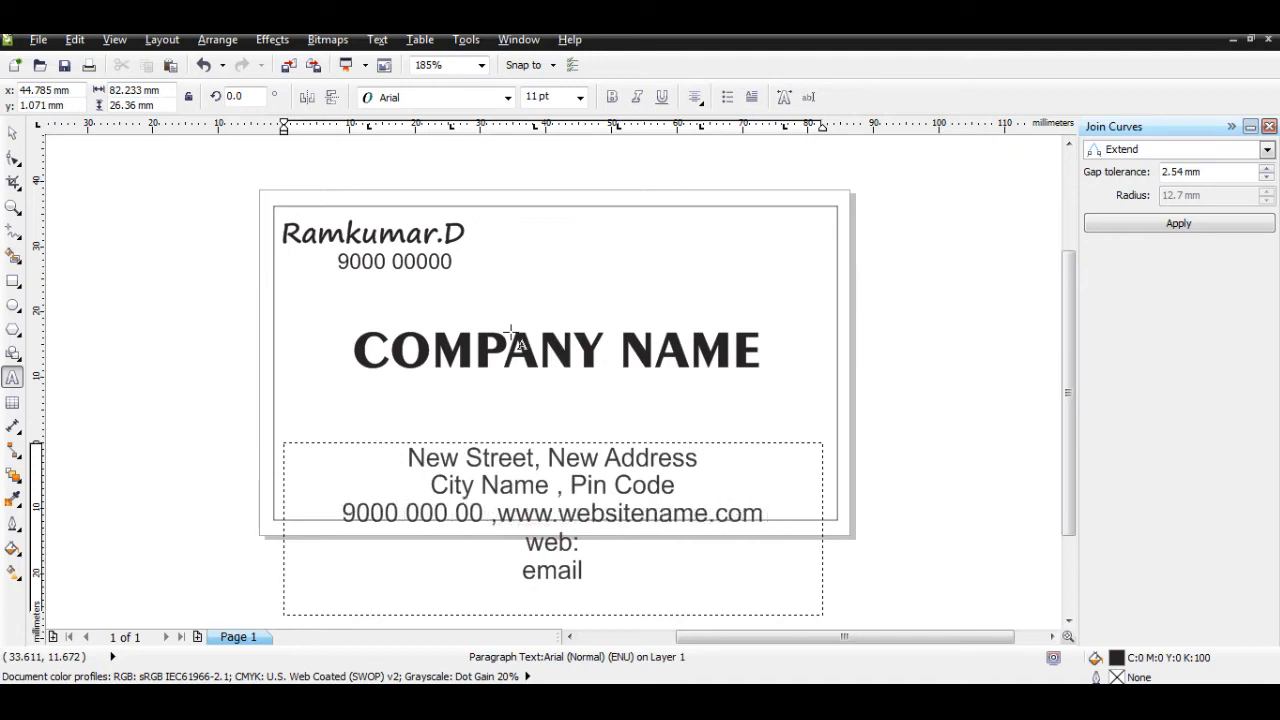
pyautogui.press('Delete')
pyautogui.press('Delete')
pyautogui.press('Delete')
pyautogui.press('Delete')
pyautogui.press('Delete')
pyautogui.press('Delete')
pyautogui.press('Delete')
pyautogui.press('Delete')
pyautogui.press('Delete')
pyautogui.press('Delete')
pyautogui.press('Delete')
pyautogui.press('Delete')
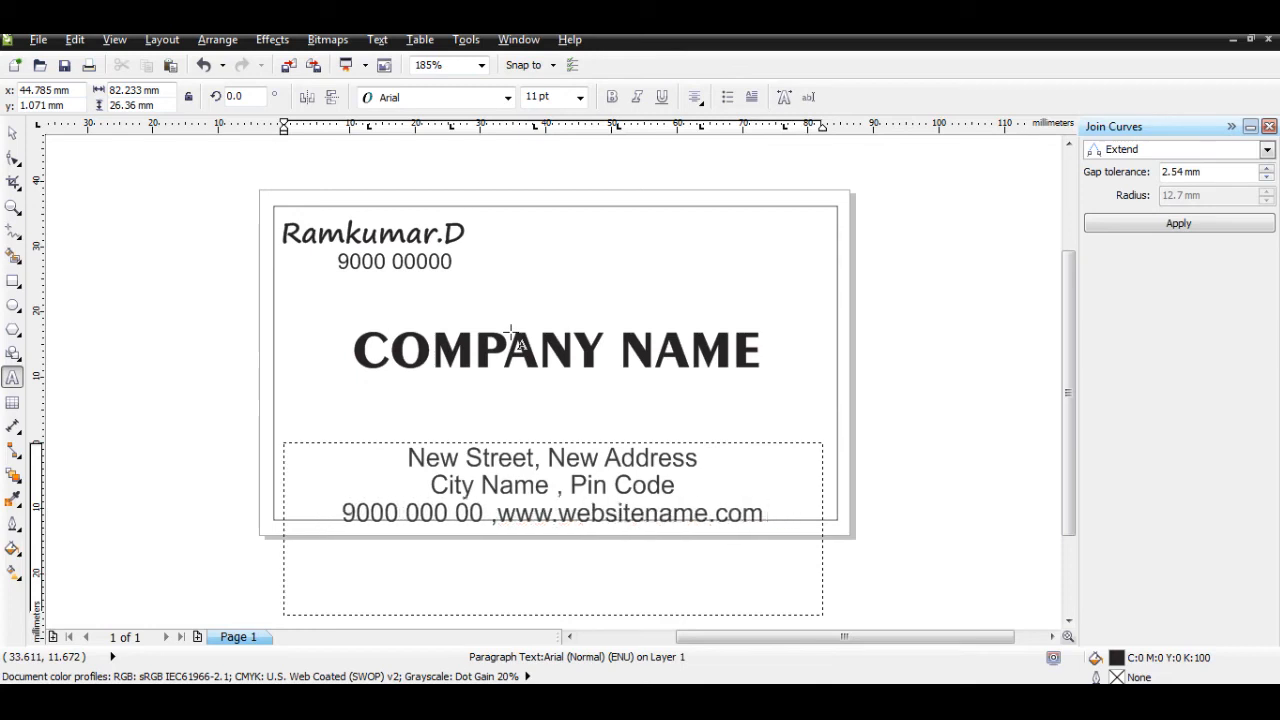
# Step: Shorten the address frame and move it up to sit inside the card border
pyautogui.click(12, 132)
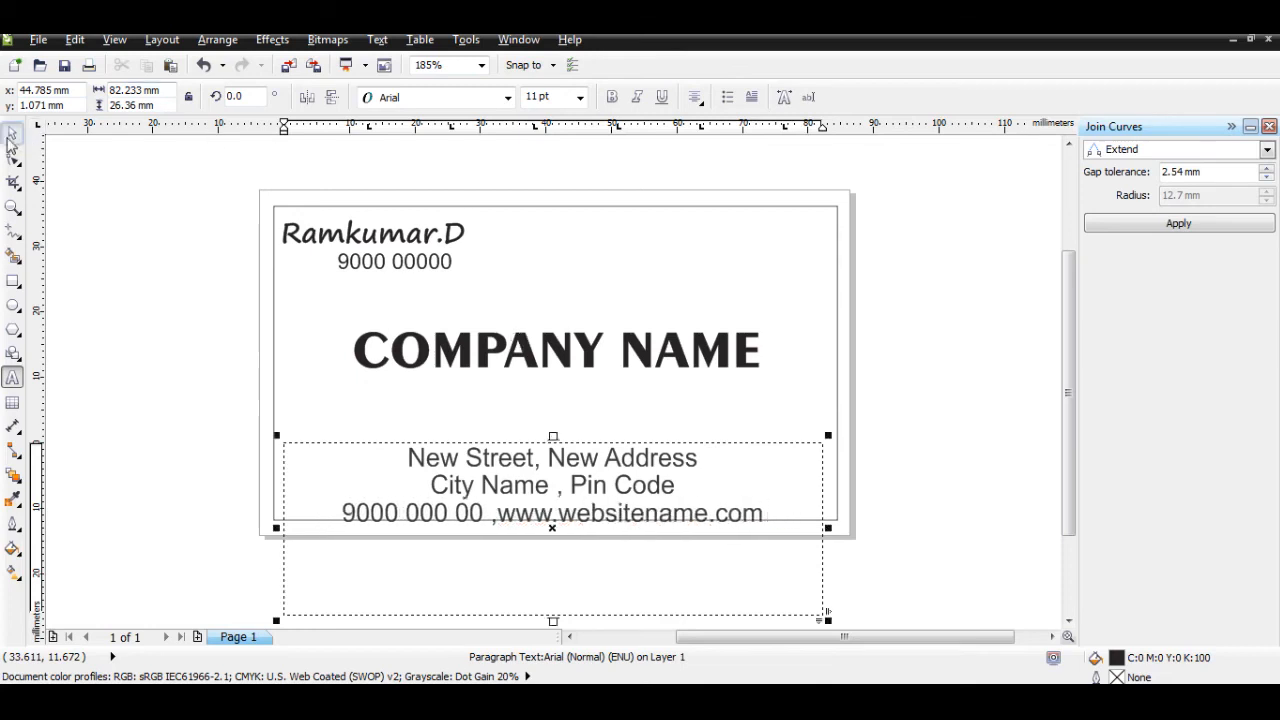
pyautogui.moveTo(553, 620); pyautogui.dragTo(563, 543)
pyautogui.click(86, 420)
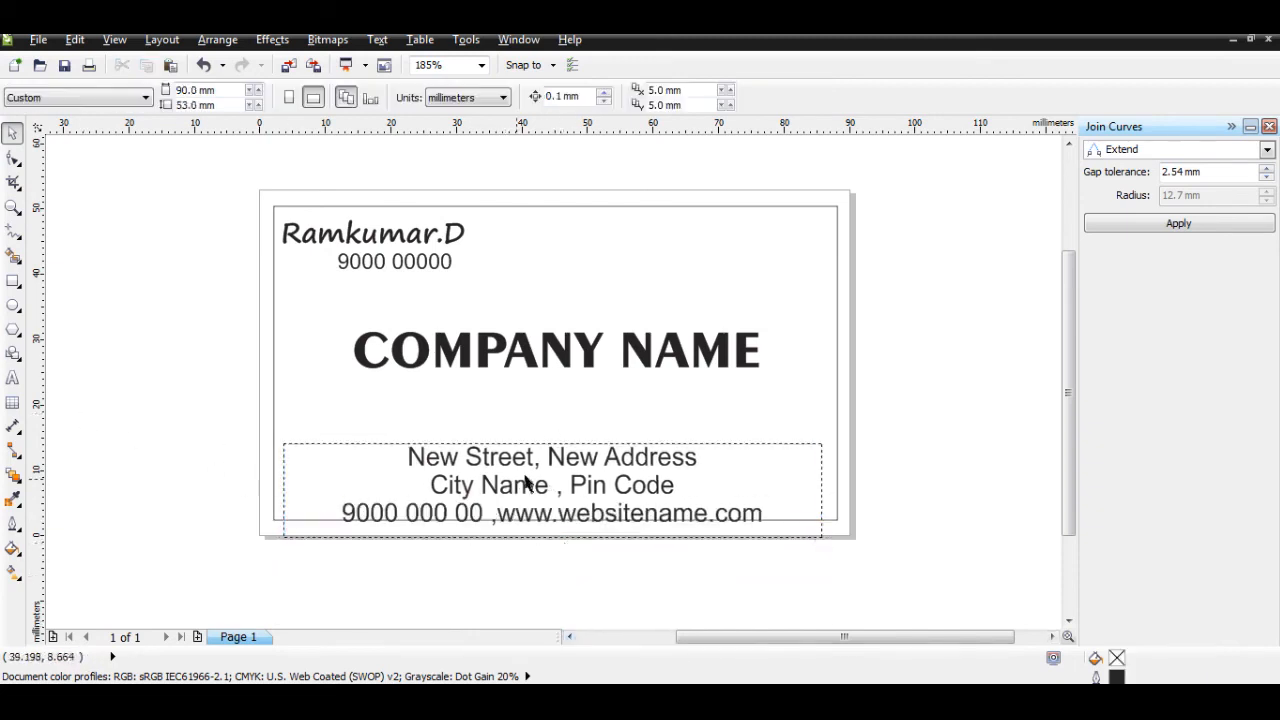
pyautogui.click(596, 455)
pyautogui.moveTo(596, 455); pyautogui.dragTo(598, 435)
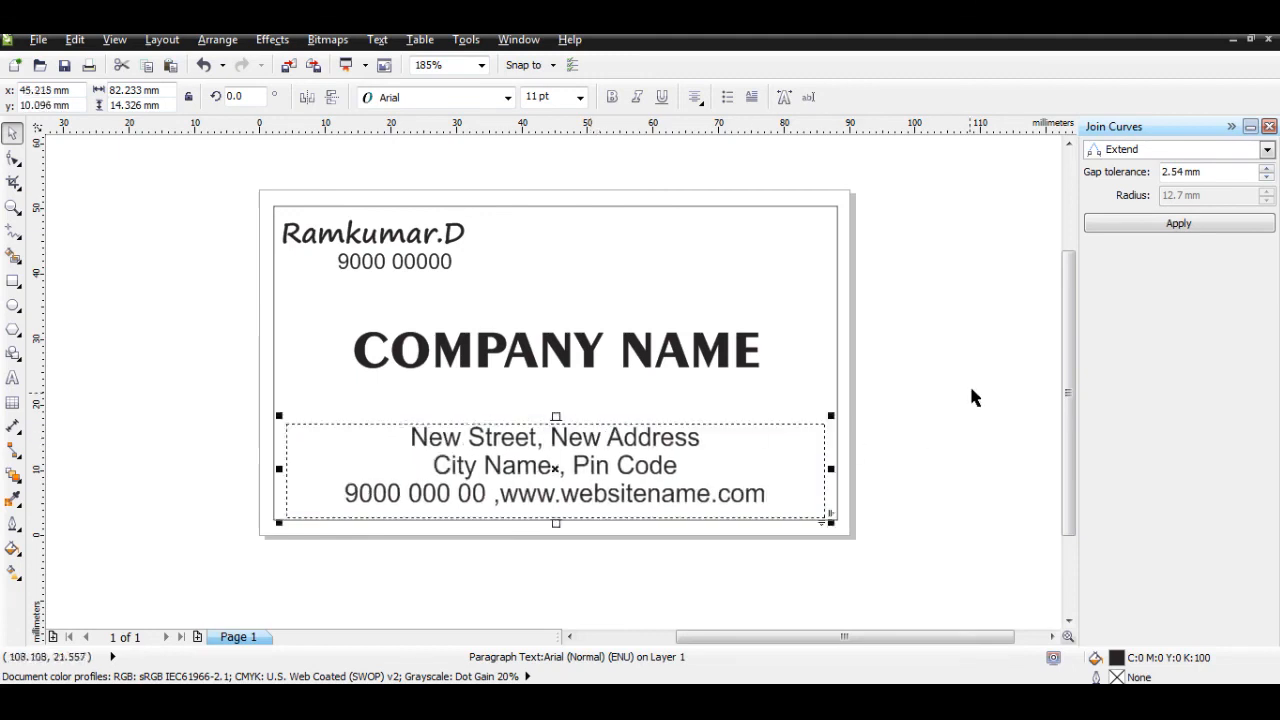
pyautogui.click(973, 392)
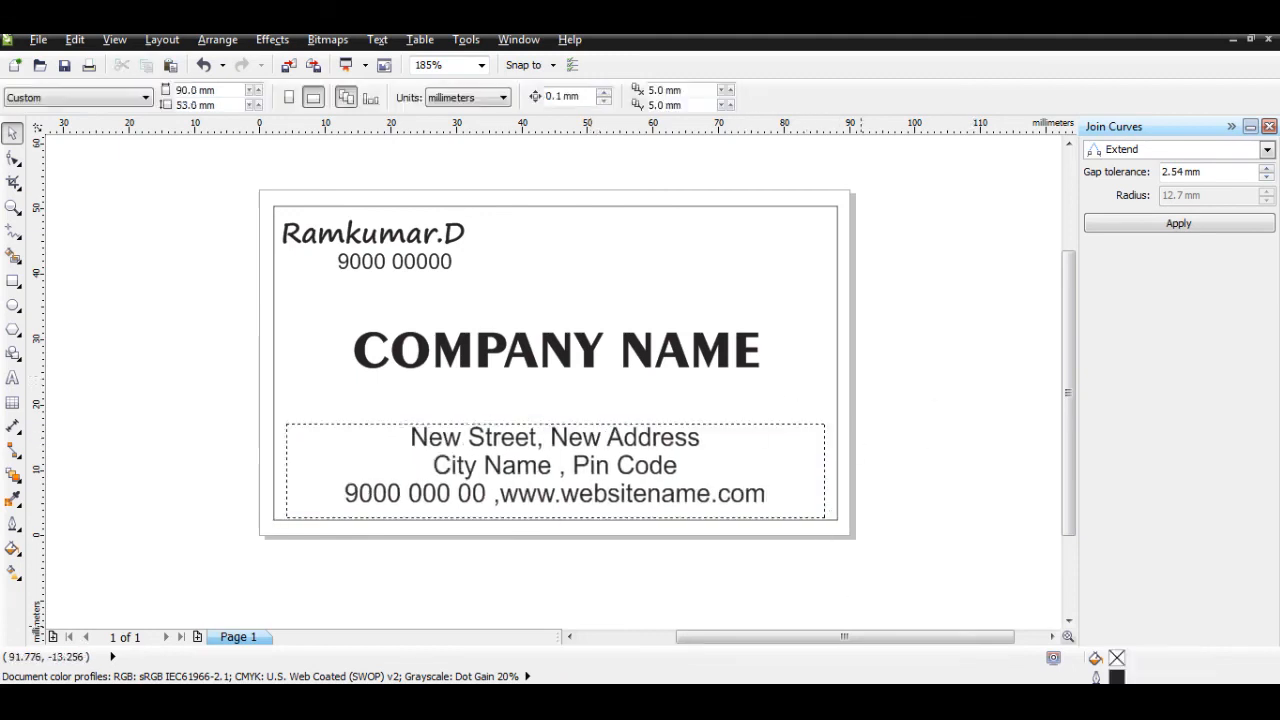